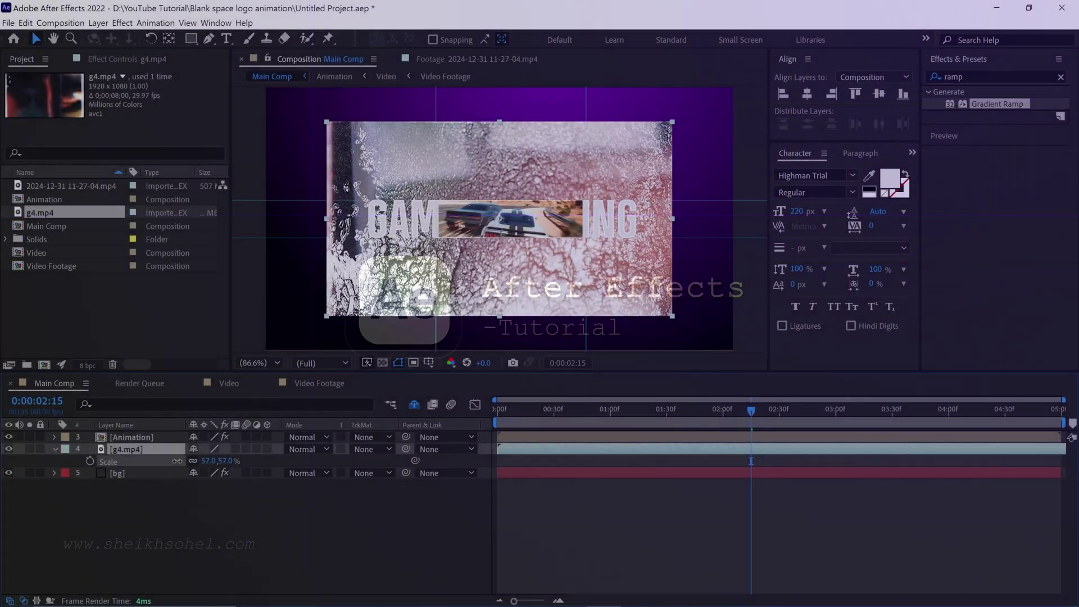
Step: Scale g4.mp4 to 100% to fill the frame and review Main Comp's layers
key("ctrl+alt+f")
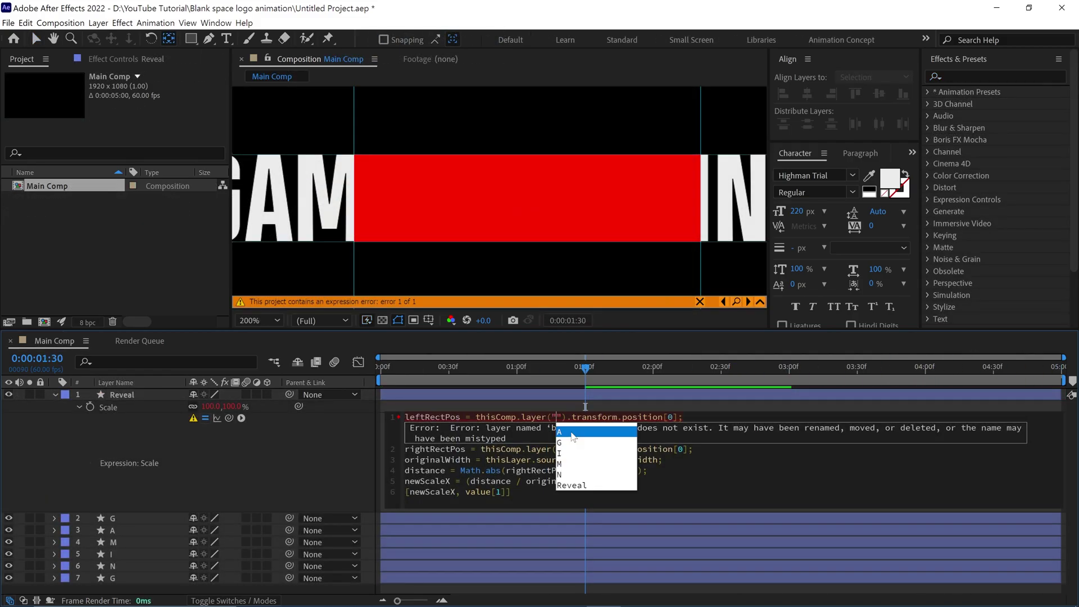
type("M")
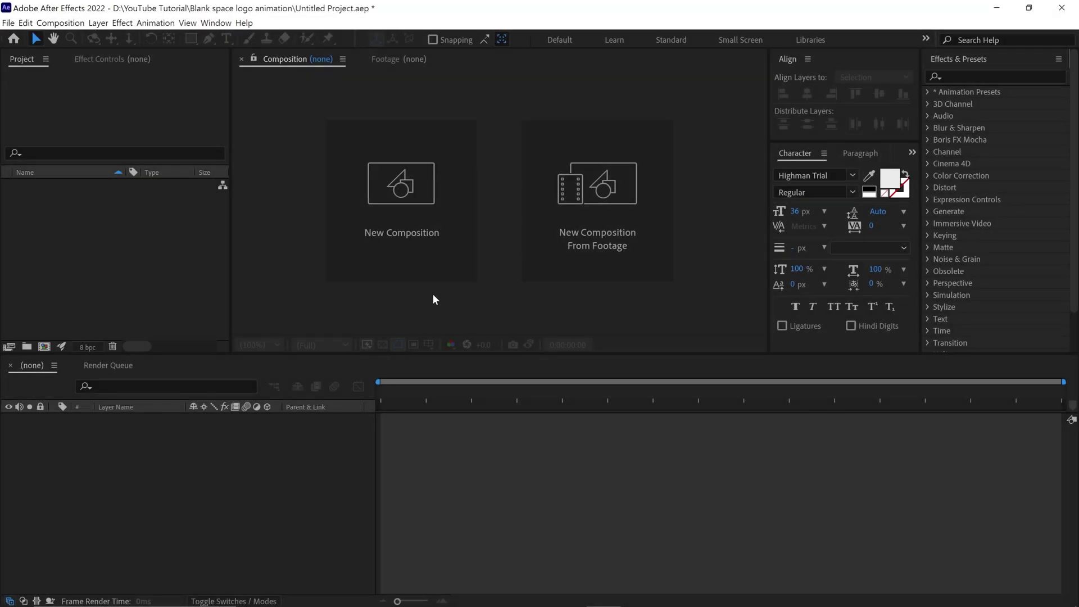
Step: Create a new 1920×1080, 60 fps, 0:00:05:00 composition and name it 'Main Comp'
left_click(437, 302)
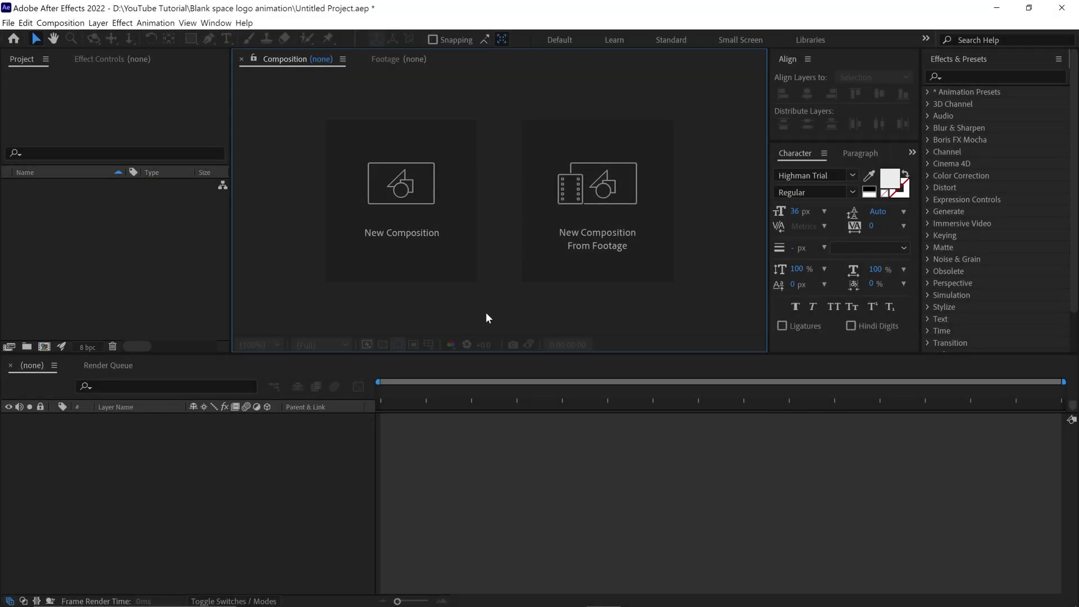
left_click(444, 269)
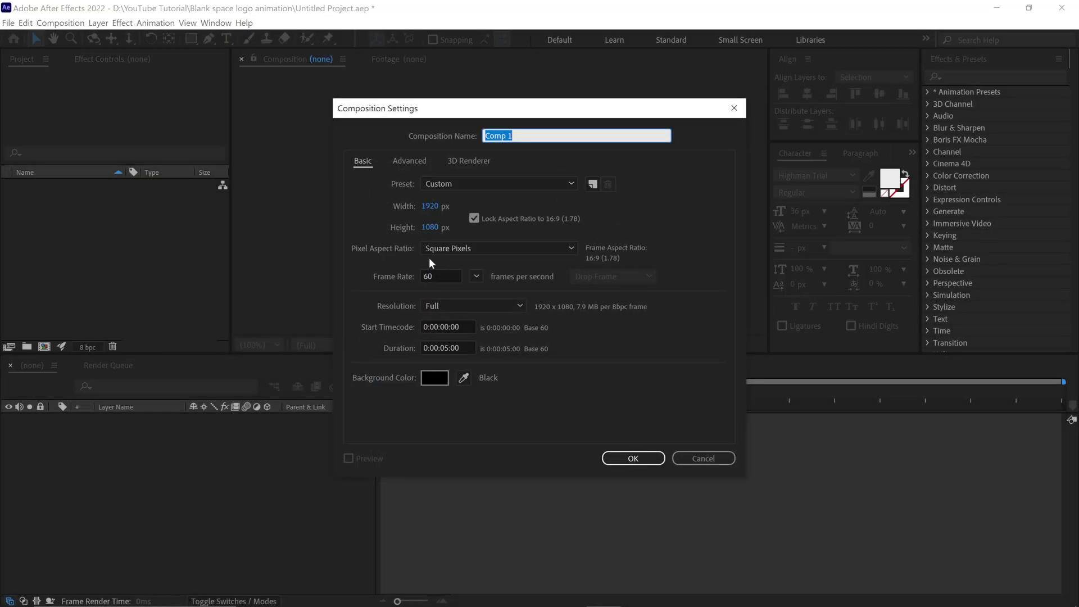
type("Main Comp")
left_click(568, 204)
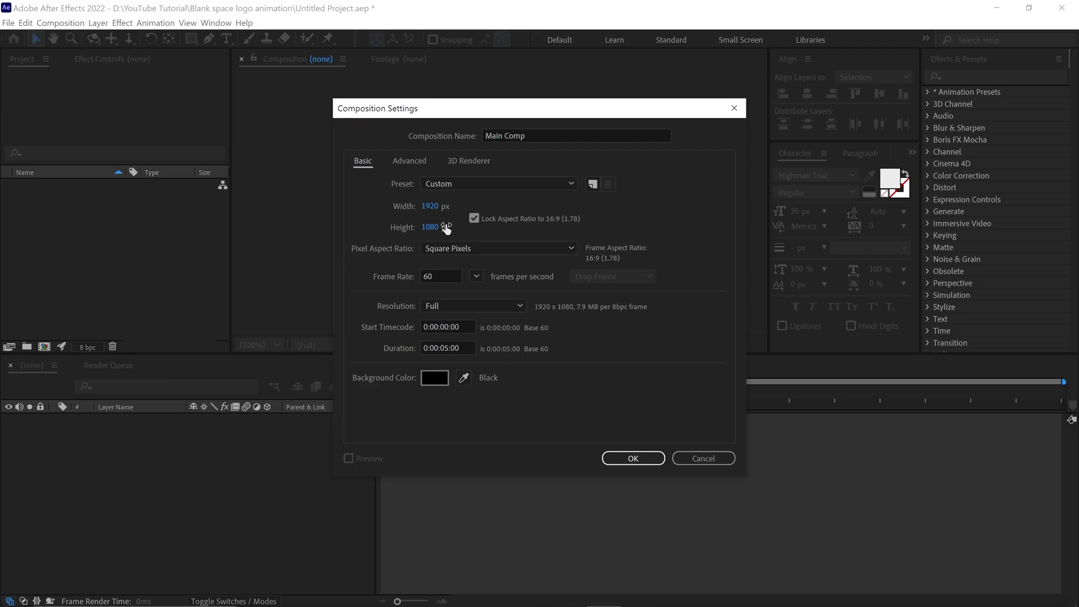
Step: Confirm the Main Comp settings and set the Type tool's font size to 220 px
left_click(628, 459)
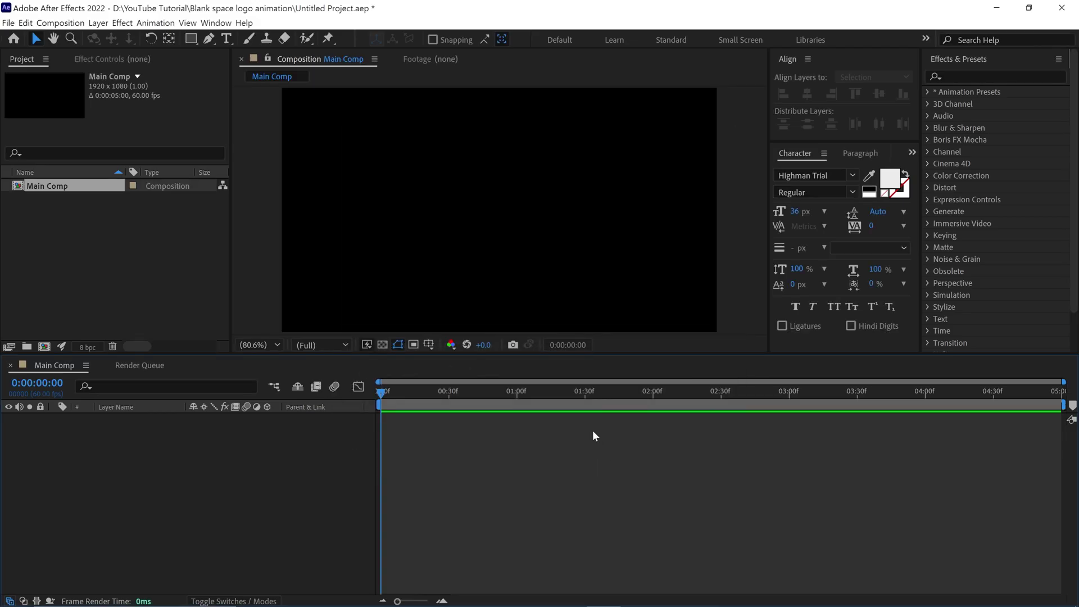
left_click(227, 39)
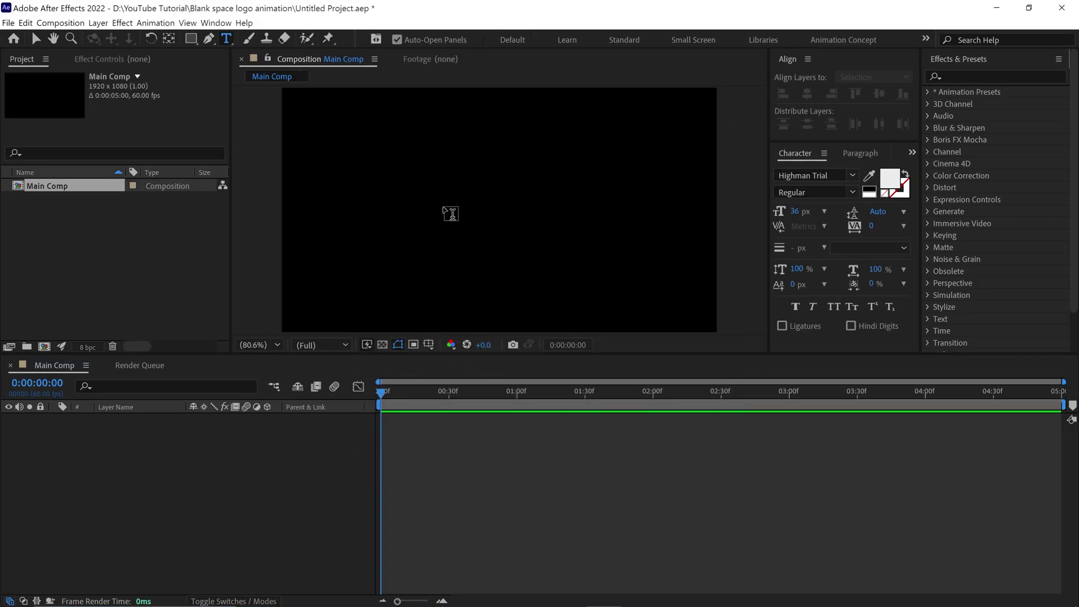
left_click(797, 211)
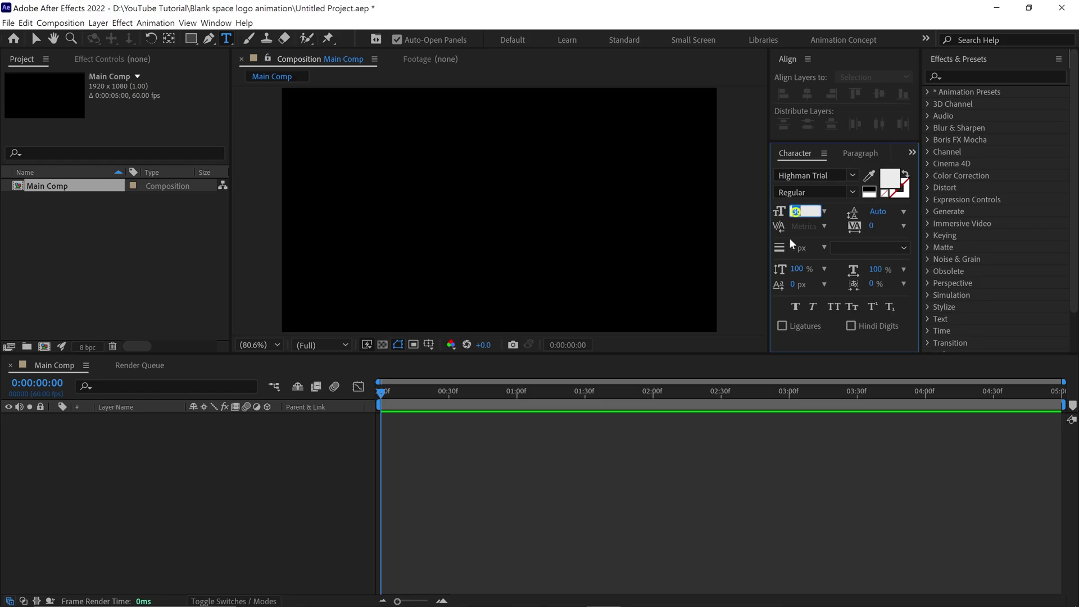
type("220")
key("Return")
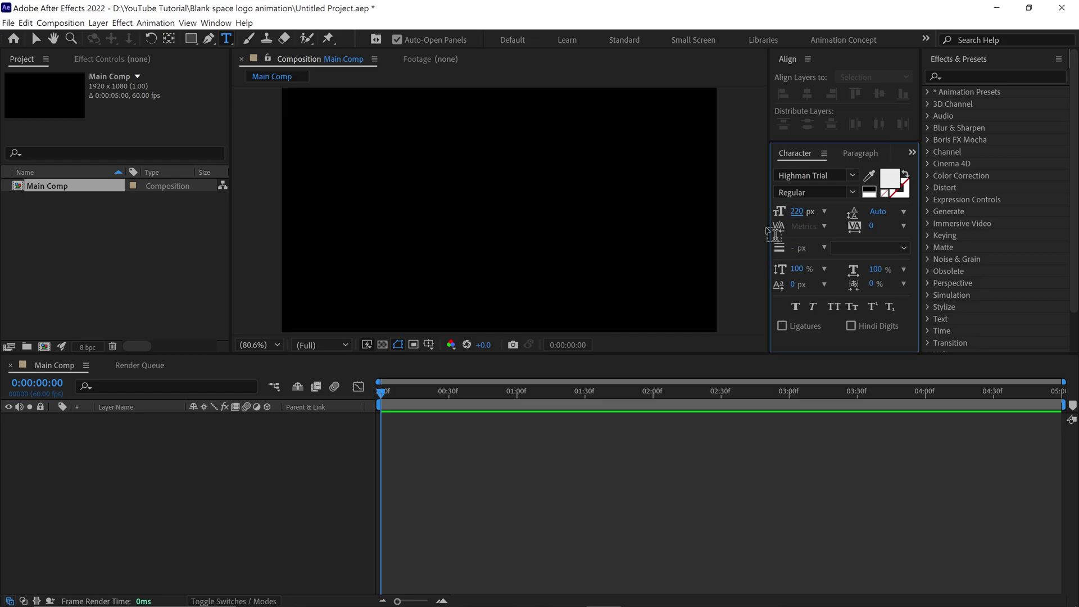
Step: Type 'GAMING' in the viewer and centre it horizontally and vertically
left_click(447, 216)
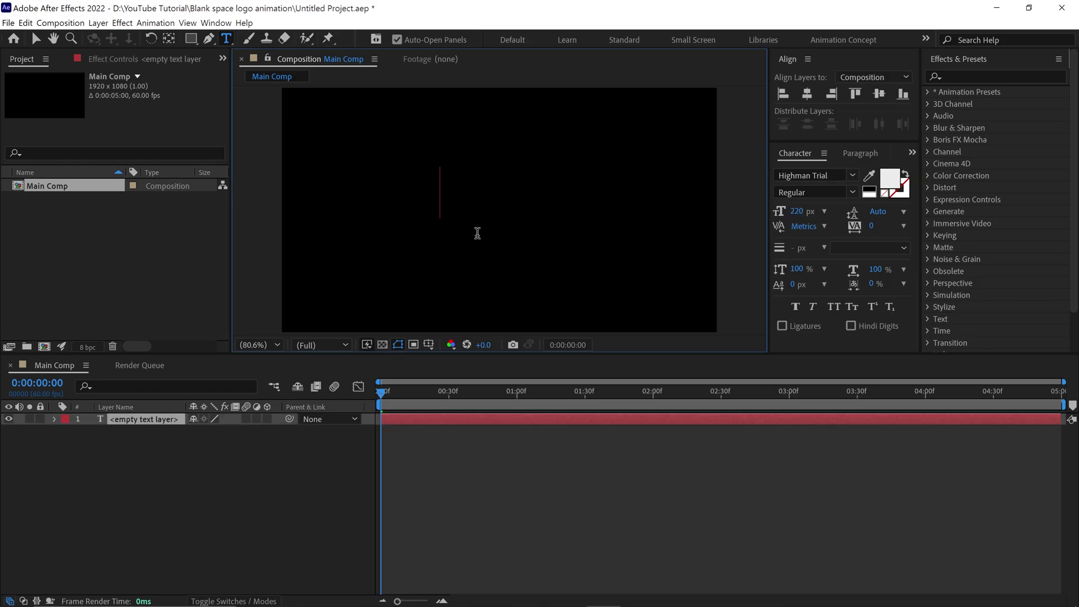
type("GAMING")
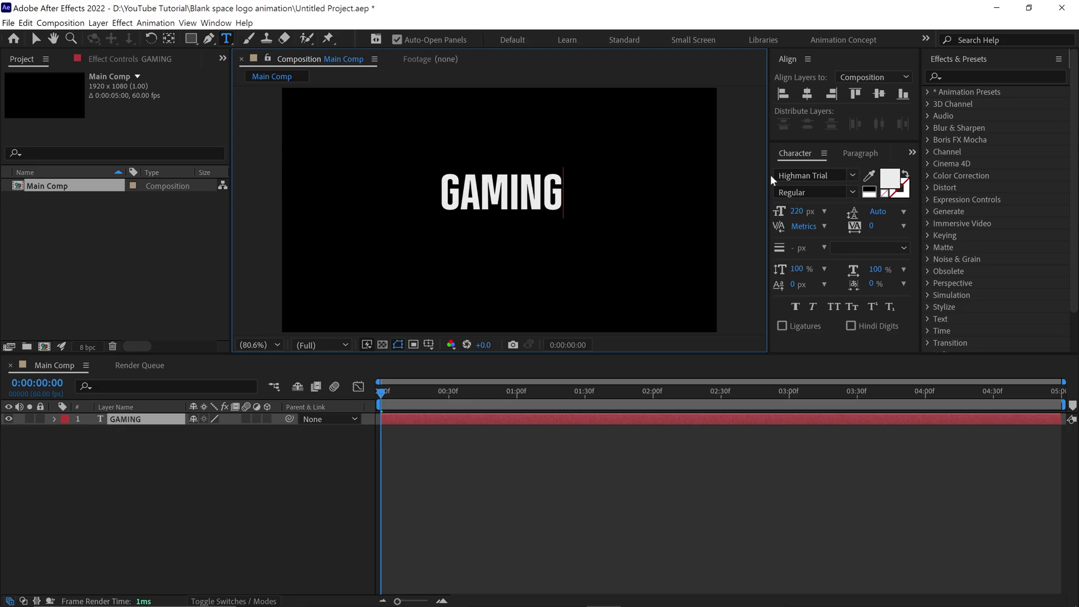
left_click(807, 93)
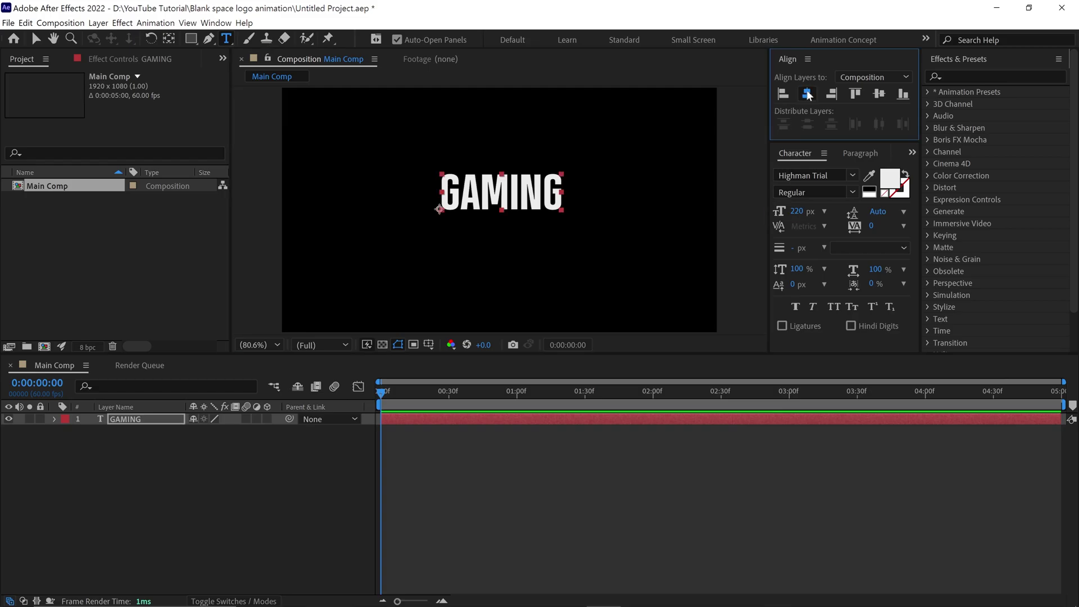
left_click(879, 93)
key("v")
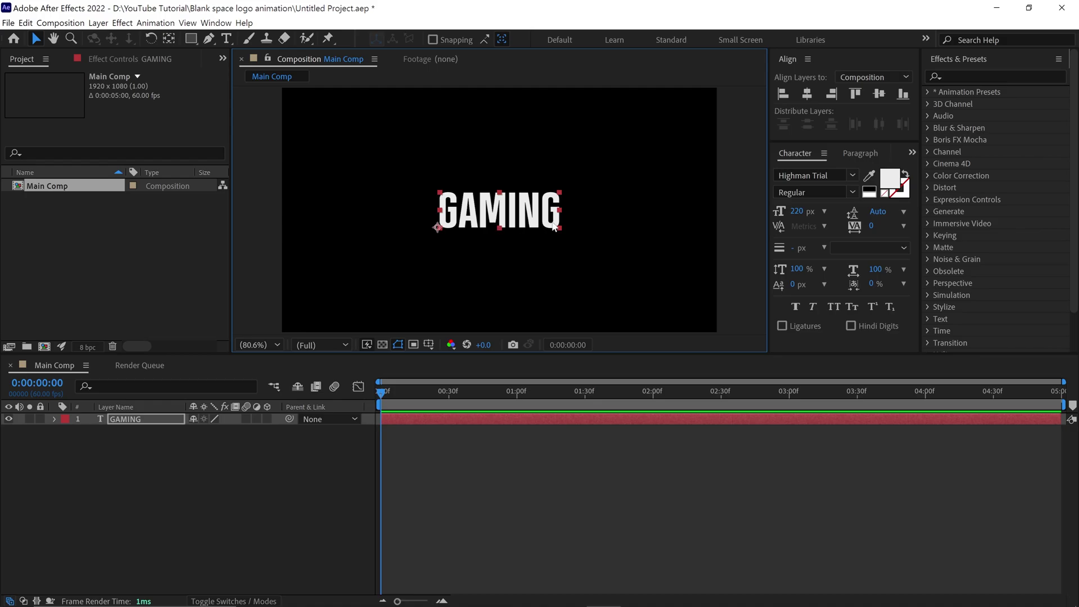
Step: Create shape outlines from the GAMING text and delete the original text layer
right_click(164, 420)
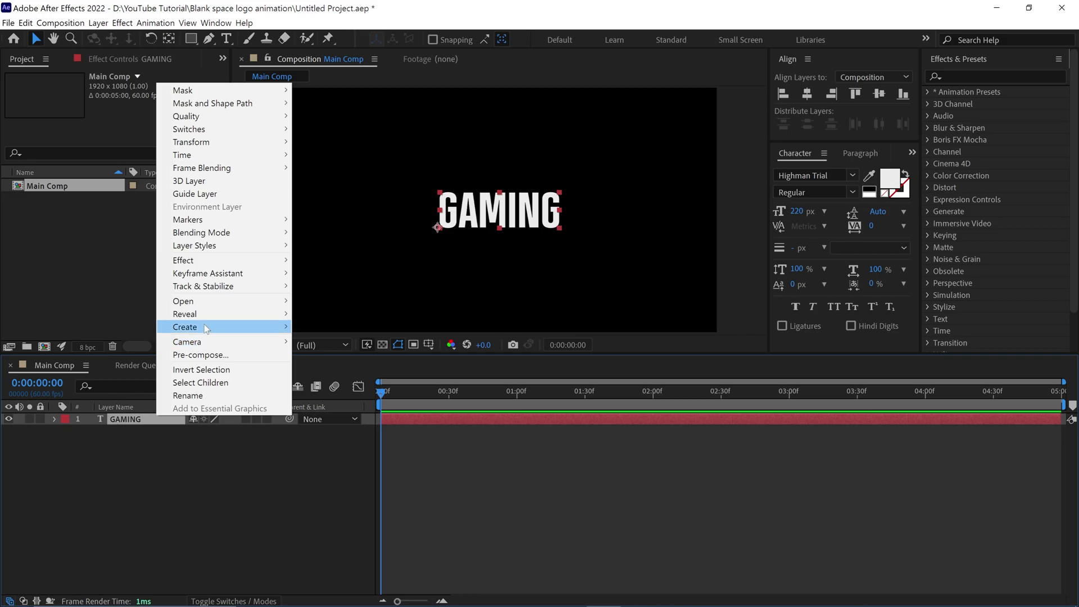
mouse_move(236, 328)
left_click(345, 339)
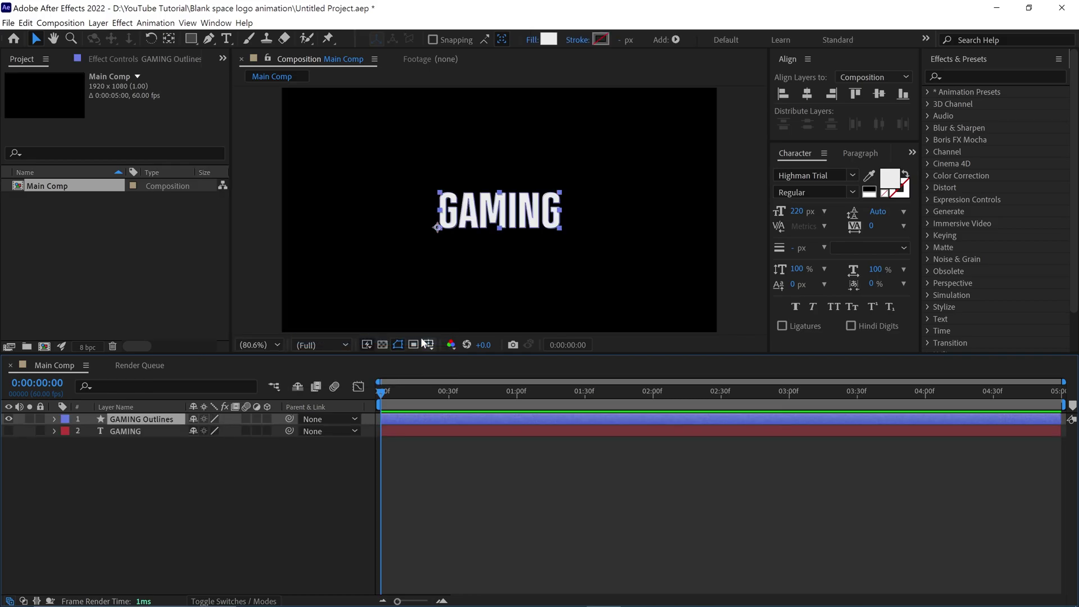
left_click(174, 430)
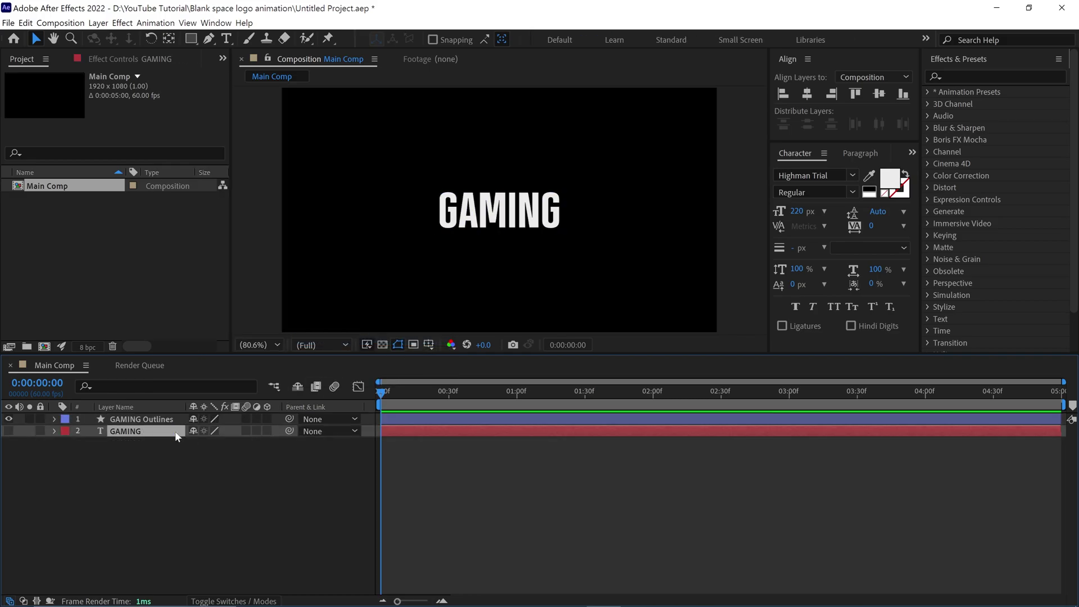
key("Delete")
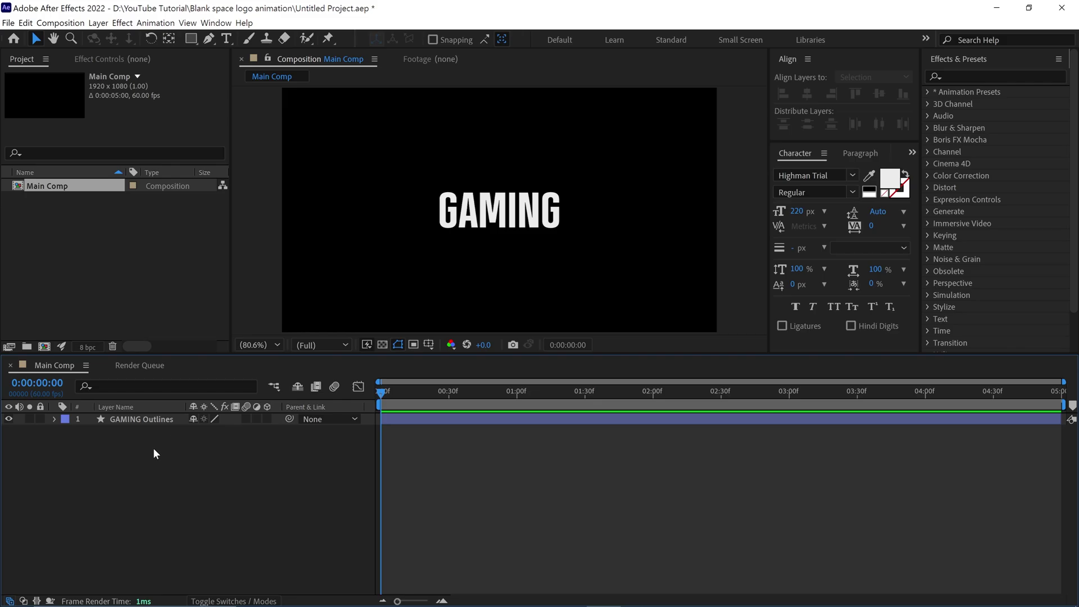
Step: Duplicate GAMING Outlines five times and rename the layers G, A, M, I, N
left_click(144, 418)
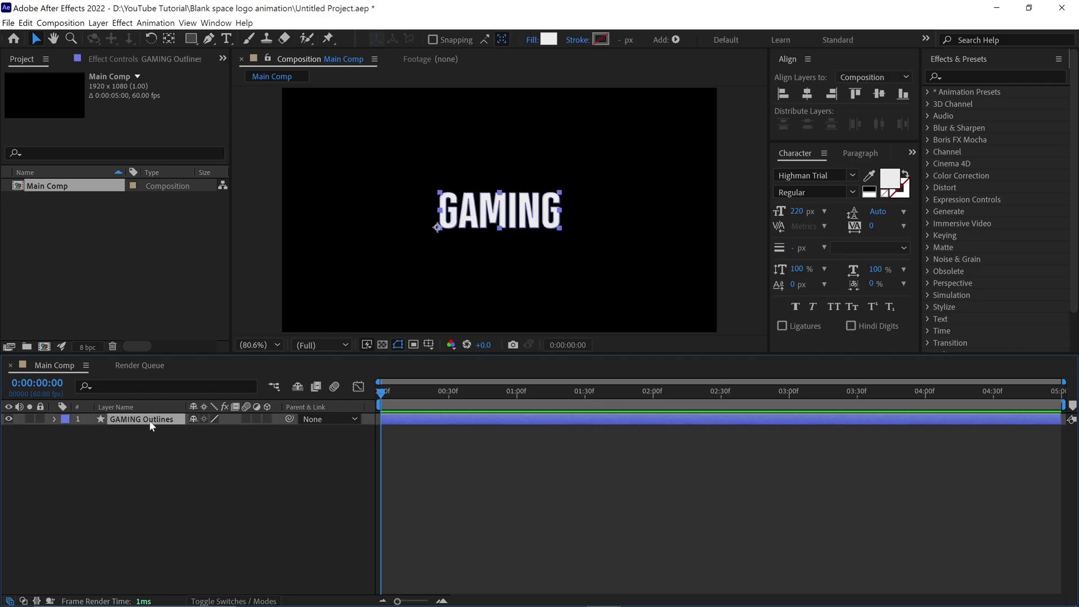
key("ctrl+d")
key("ctrl+d")
key("ctrl+d")
key("ctrl+d")
key("ctrl+d")
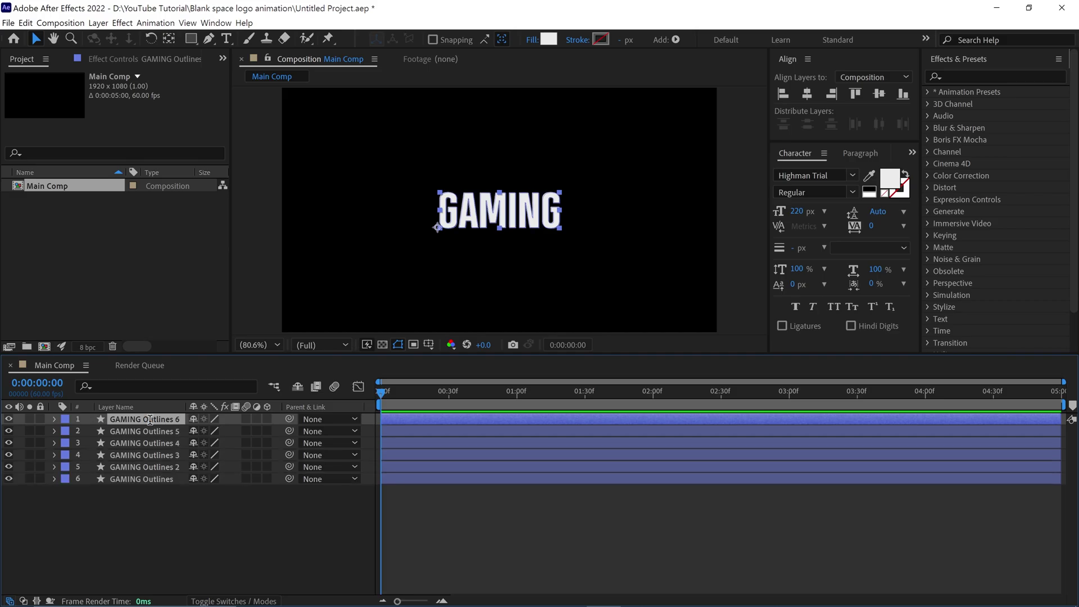
type("G")
key("Tab")
type("A")
key("Tab")
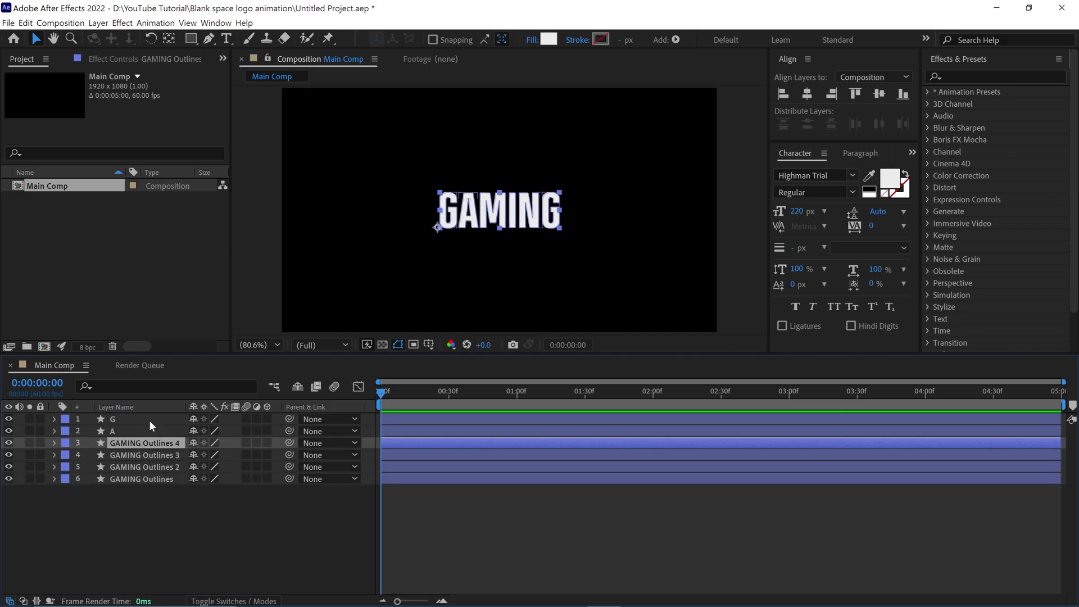
type("M")
key("Tab")
type("I")
key("Tab")
type("N")
key("Tab")
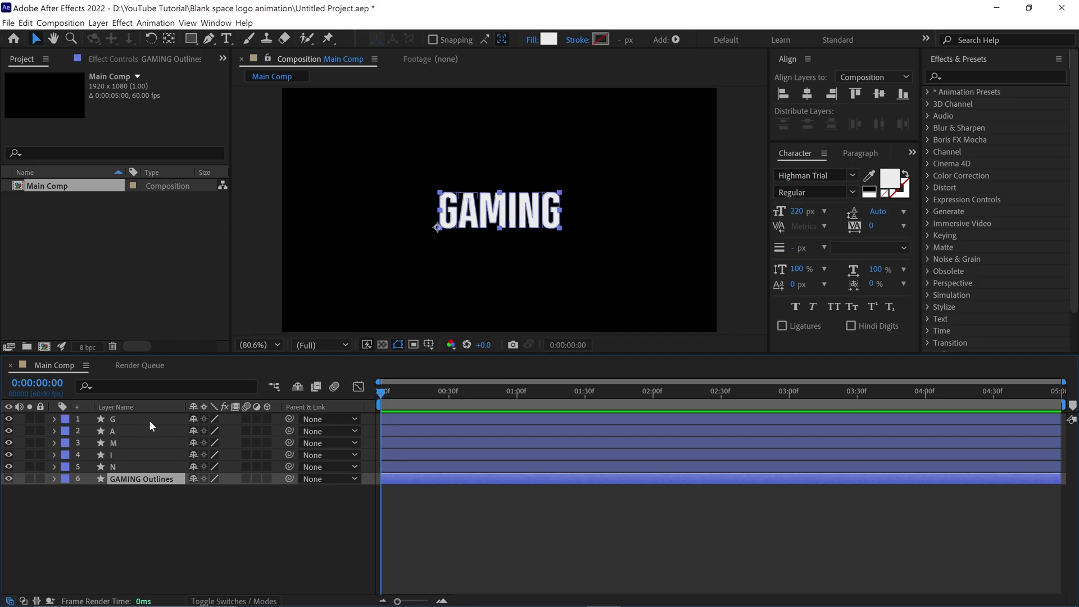
Step: Name the last layer G and strip the first G layer down to its G group
type("G")
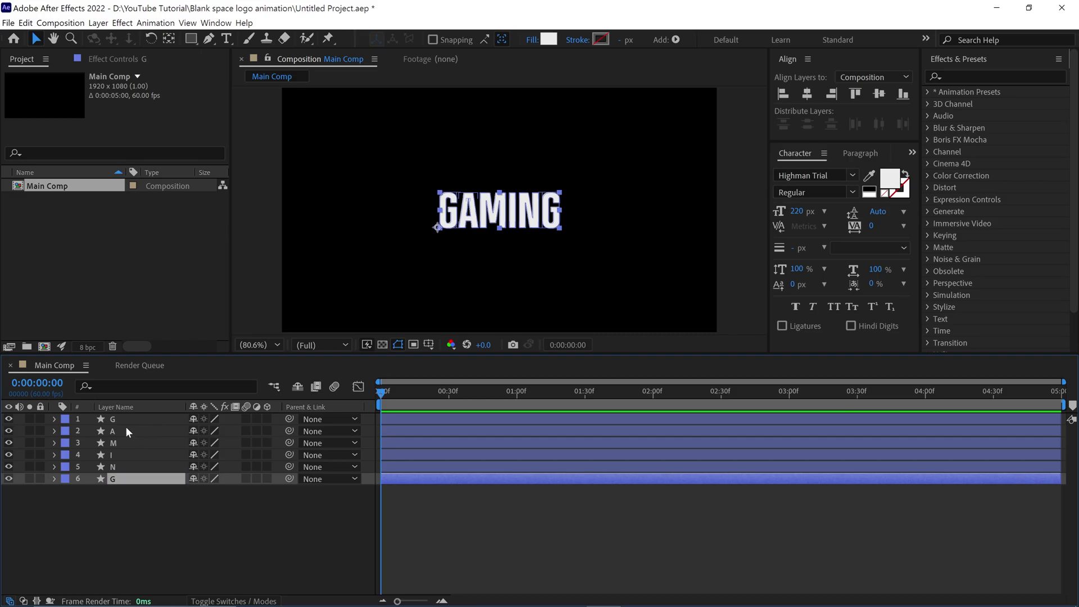
left_click(110, 418)
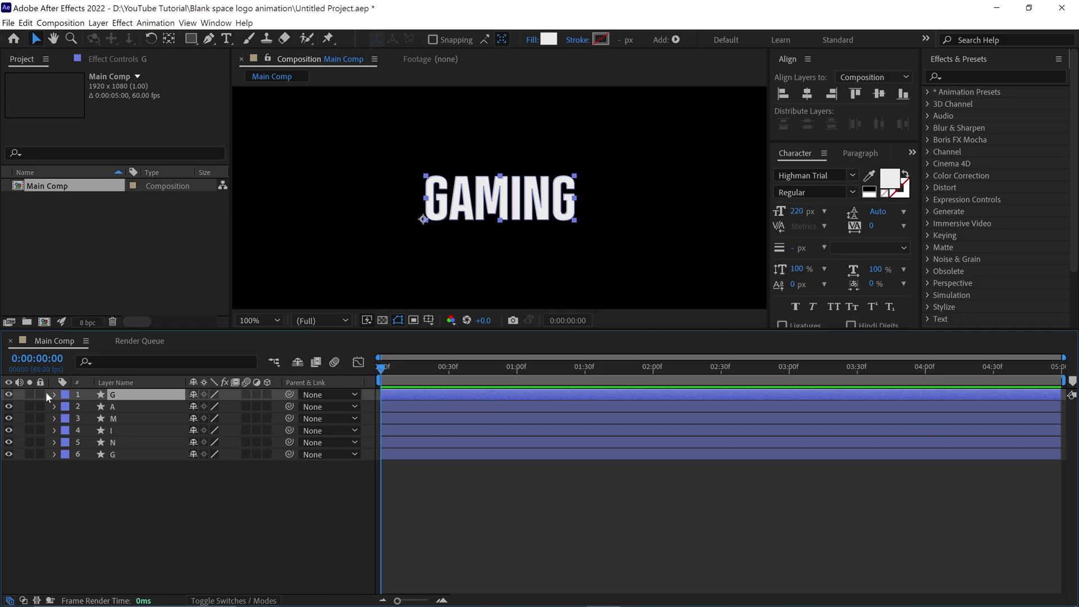
left_click(53, 394)
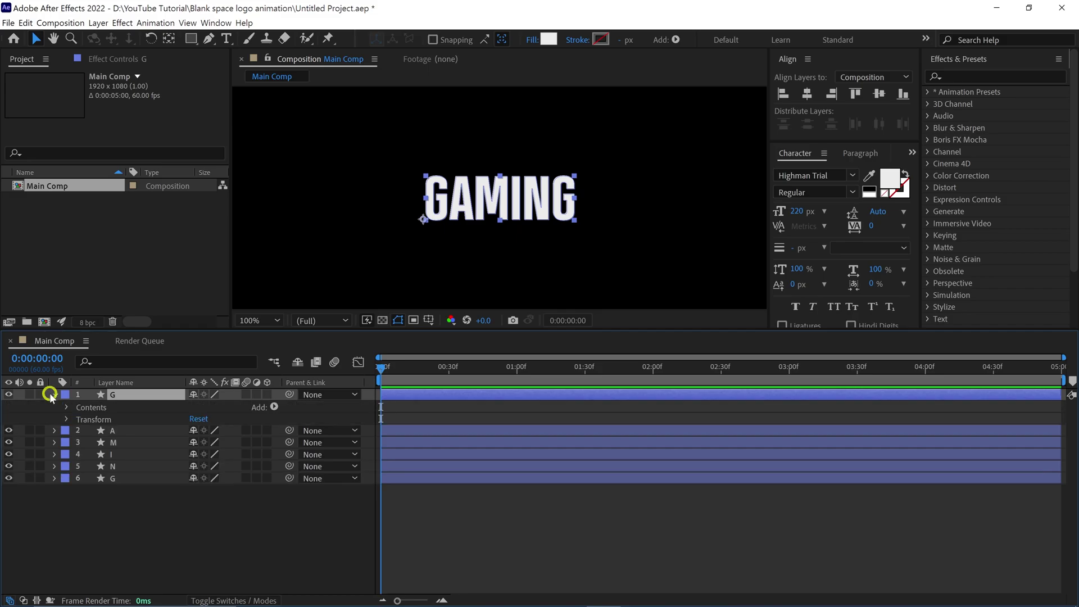
left_click(66, 407)
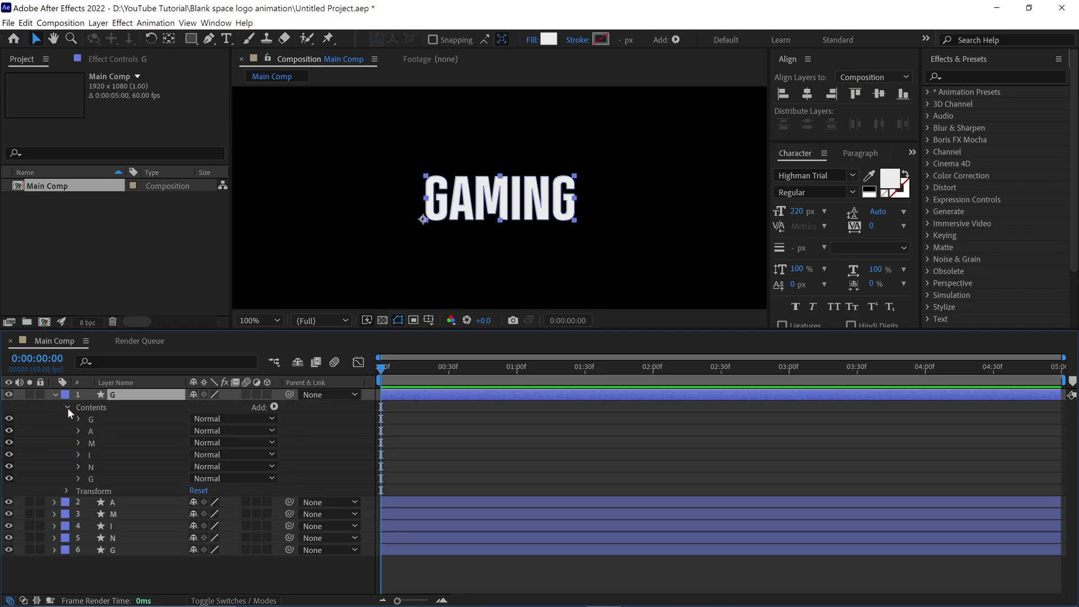
left_click(94, 477)
left_click(107, 426, "shift")
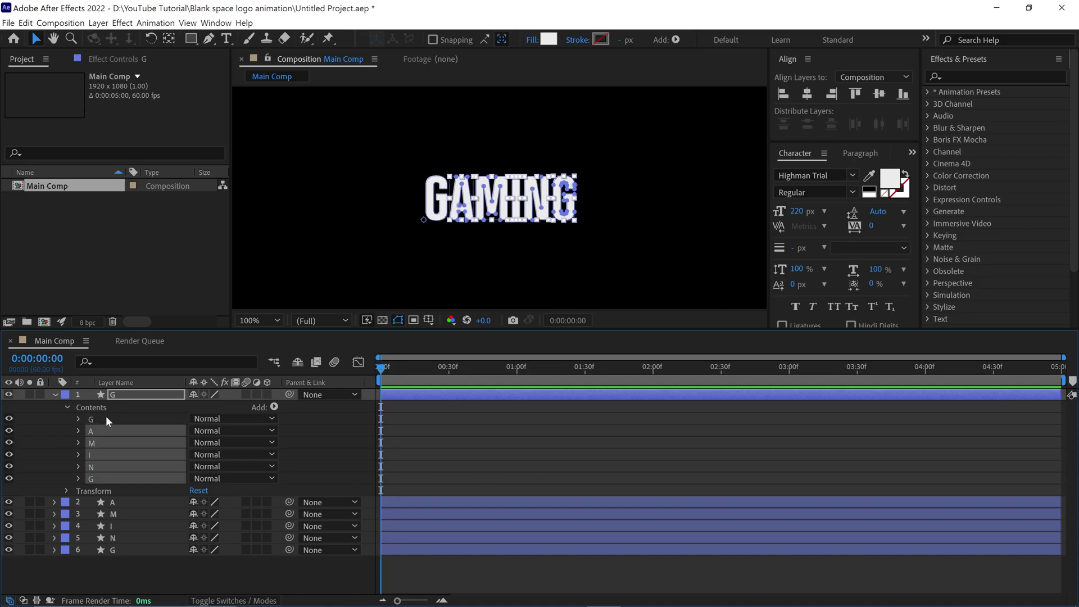
key("Delete")
left_click(29, 395)
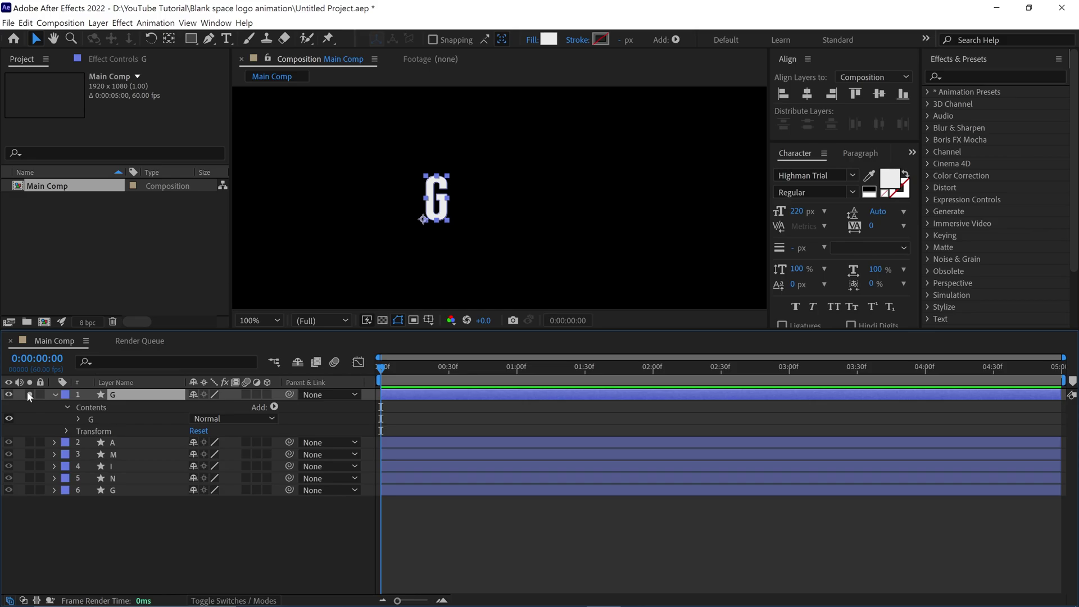
left_click(29, 394)
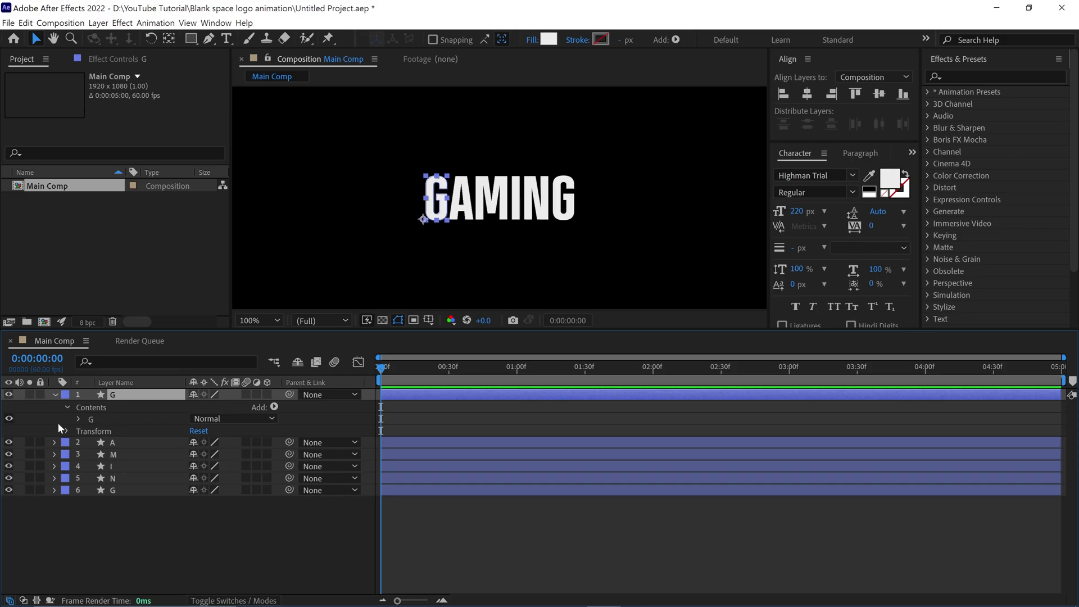
Step: Remove the extra letter groups from layers A and M
left_click(55, 394)
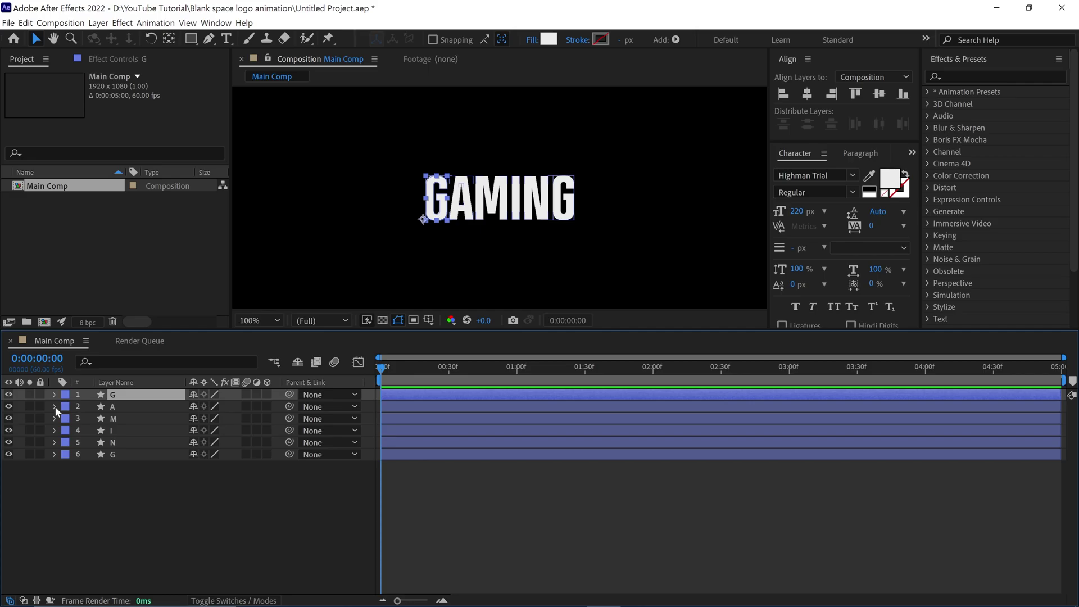
left_click(54, 406)
left_click(68, 420)
left_click(92, 430)
left_click(55, 407)
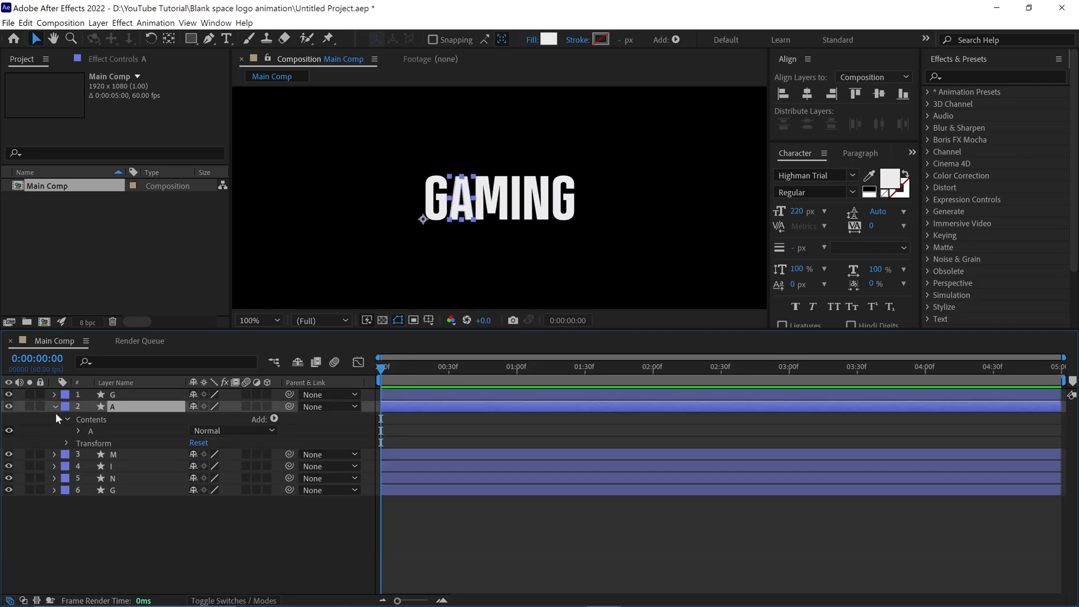
left_click(54, 419)
left_click(68, 431)
left_click(94, 442)
left_click(91, 503, "shift")
left_click(92, 467, "ctrl")
key("Delete")
left_click(55, 418)
Step: Delete the unwanted letter groups from layers I and N
left_click(54, 430)
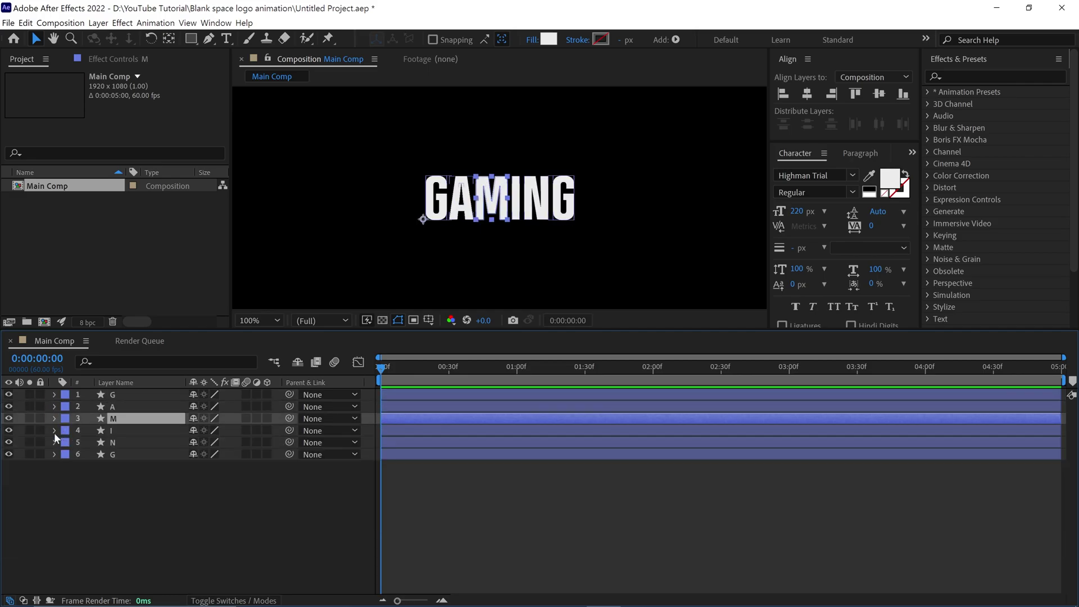
left_click(92, 454)
left_click(91, 514, "shift")
left_click(93, 480, "ctrl")
left_click(93, 491, "ctrl")
left_click(93, 478, "ctrl")
key("Delete")
left_click(55, 430)
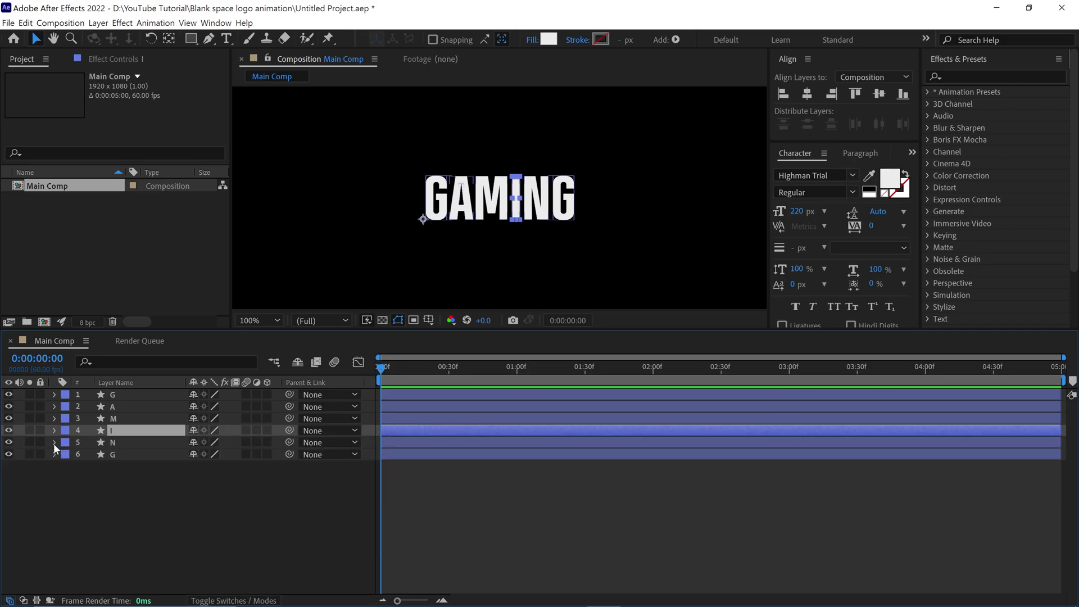
left_click(54, 442)
left_click(92, 466)
left_click(94, 514, "ctrl")
key("Delete")
left_click(56, 442)
Step: Clean up the last G layer, then step through the layers to check each letter
left_click(54, 454)
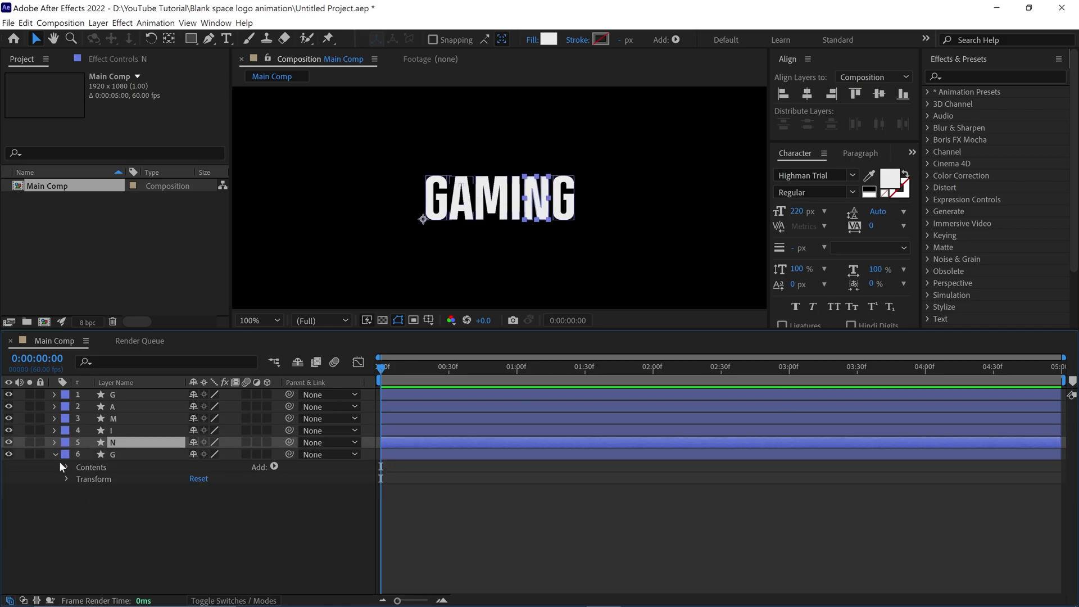
left_click(68, 467)
left_click(92, 478)
left_click(108, 526, "shift")
key("Delete")
left_click(55, 454)
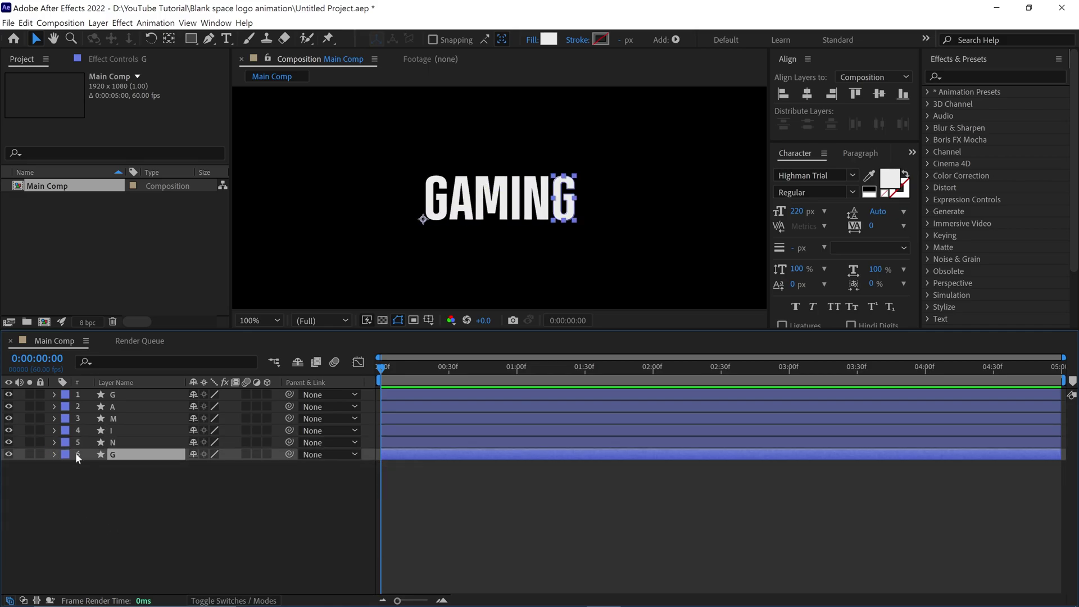
key("ctrl+Up")
key("ctrl+Up")
key("ctrl+Up")
key("ctrl+Up")
key("ctrl+Up")
key("ctrl+Down")
key("ctrl+Down")
key("ctrl+Down")
key("ctrl+Down")
key("ctrl+Down")
Step: Marquee-select all six letter layers and centre their anchor points with the Pan Behind tool
left_click_drag(105, 465, 163, 419)
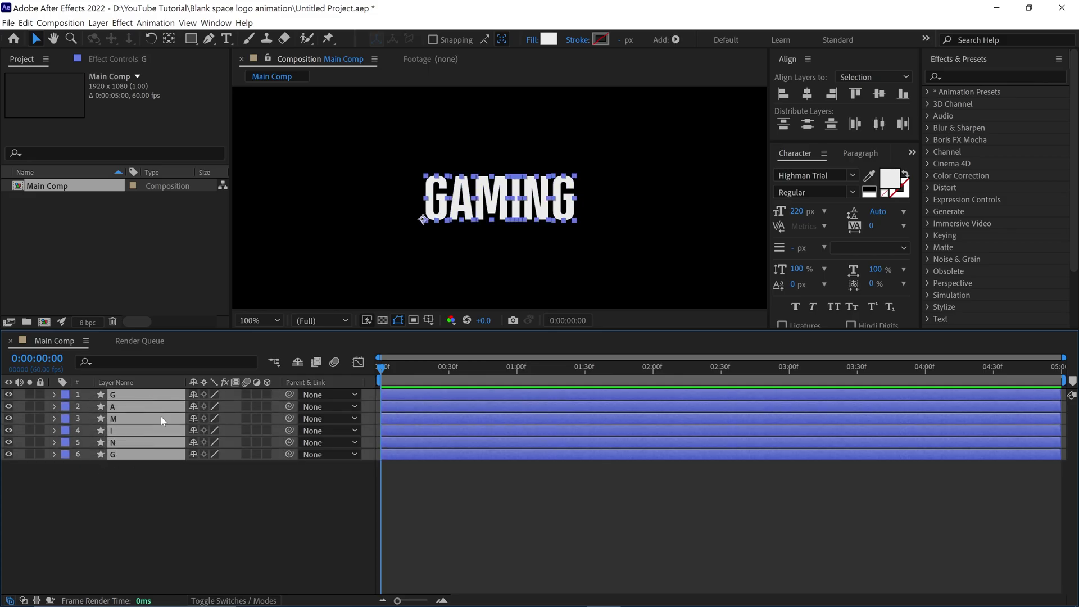
left_click(167, 41)
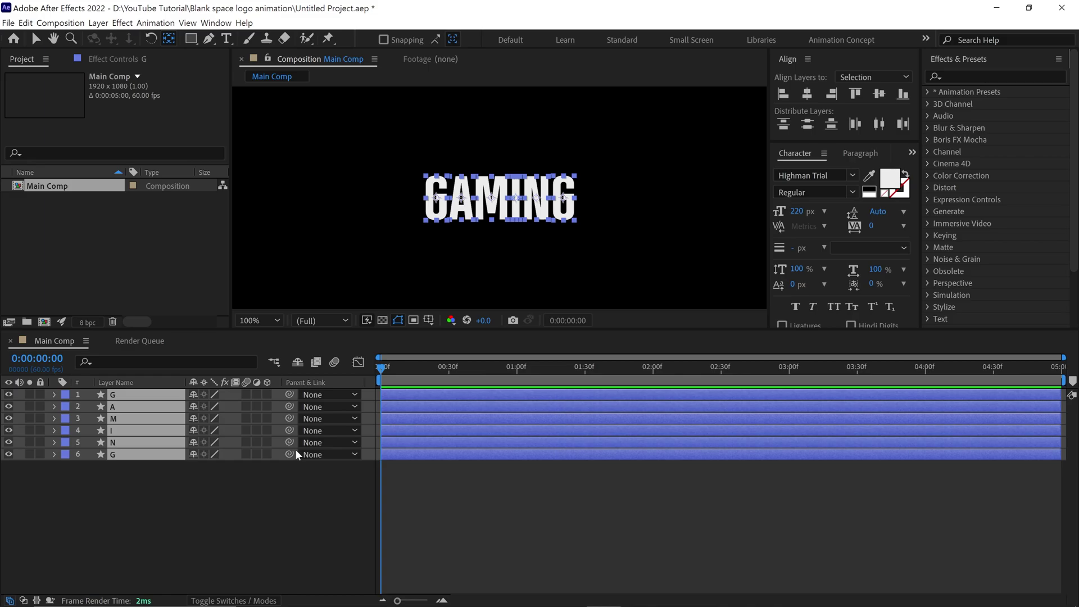
Step: Add Position keyframes for all letters at frame 0 and at 0:00:00:30
left_click(443, 401)
key("alt+shift+p")
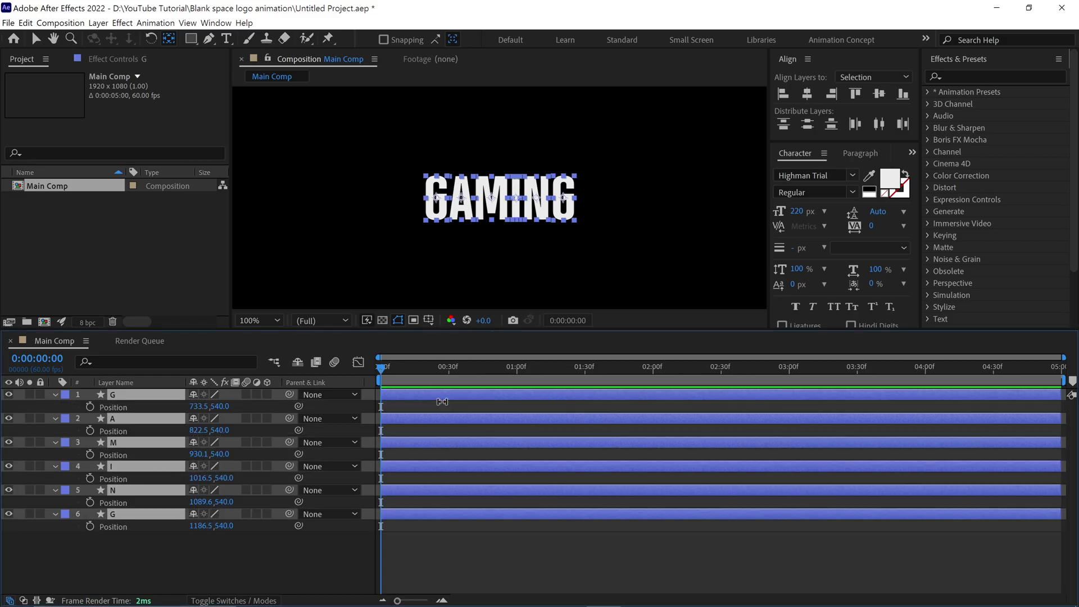
key("v")
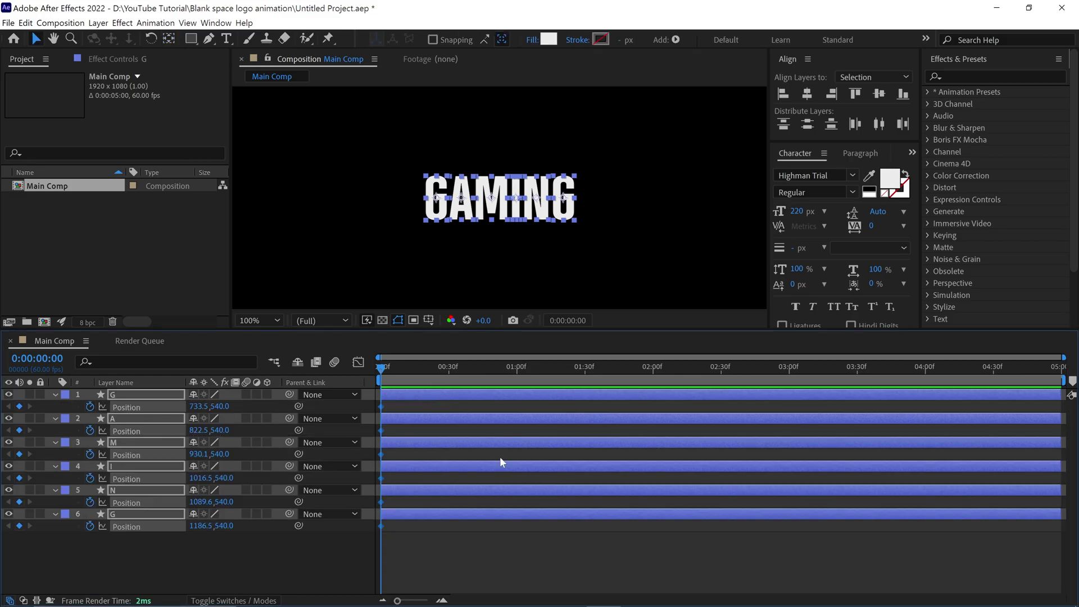
left_click_drag(393, 374, 451, 387)
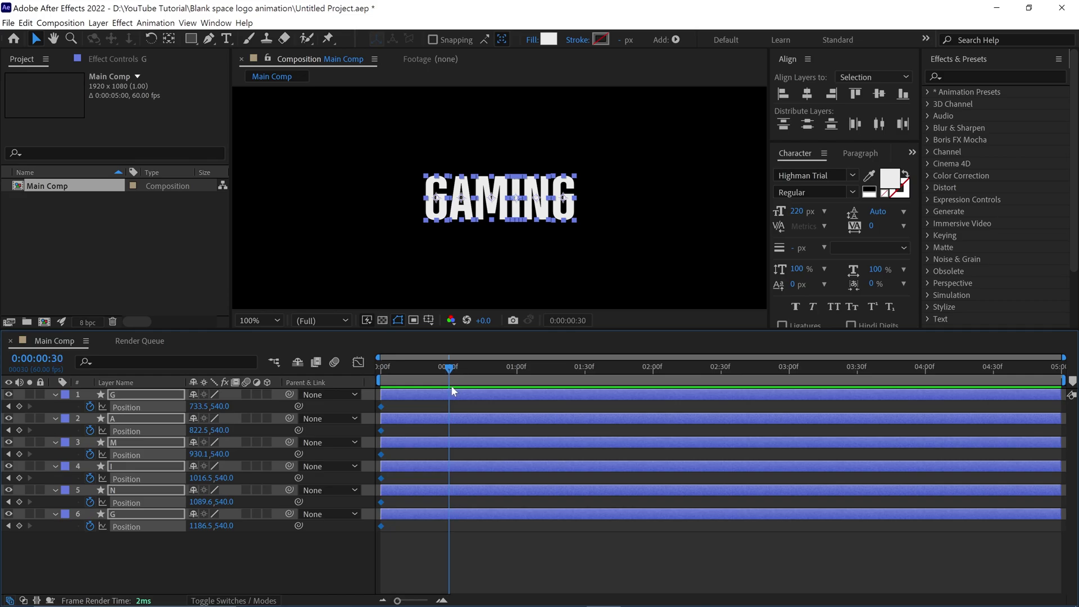
left_click(19, 501)
left_click(19, 526)
Step: At 0:00:00:30, nudge the letters slightly inward so GAMING squeezes together
left_click_drag(449, 372, 587, 379)
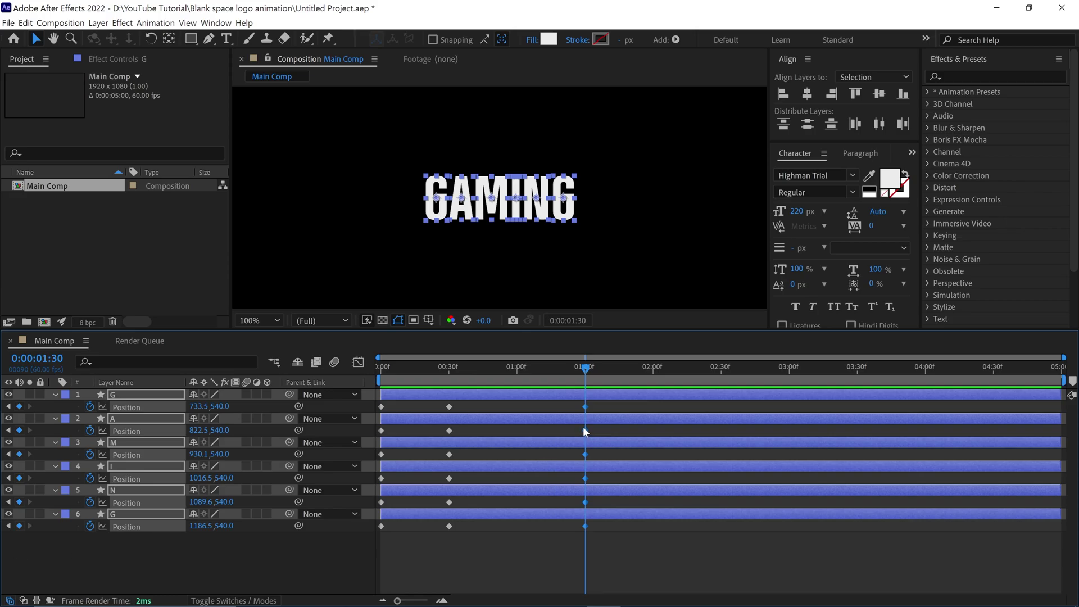
left_click_drag(508, 374, 454, 379)
key("period")
left_click_drag(344, 143, 491, 258)
left_click_drag(480, 216, 495, 217)
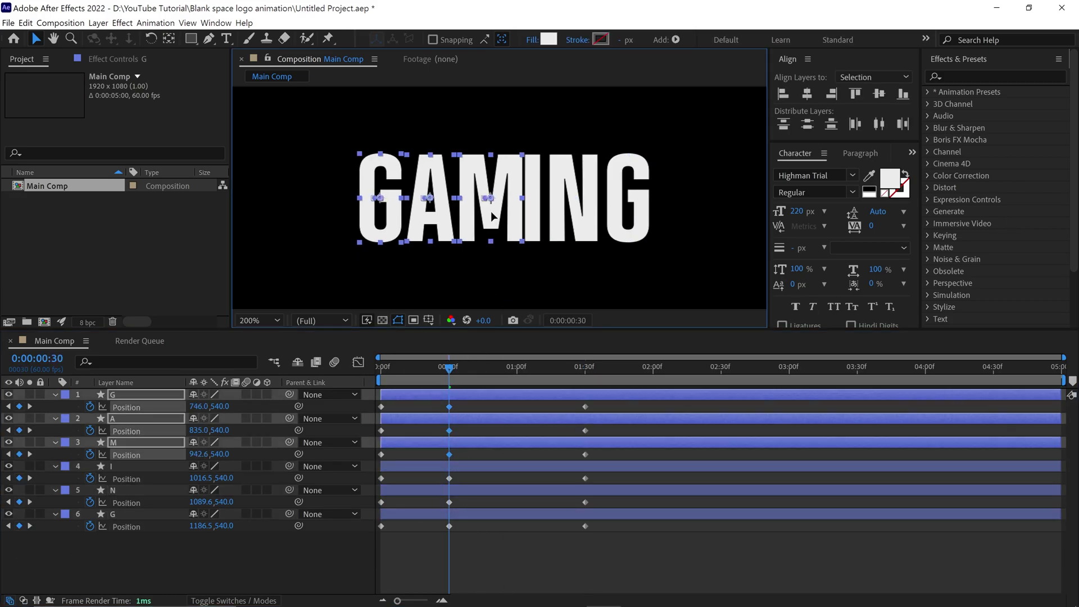
left_click_drag(679, 148, 528, 231)
left_click_drag(428, 220, 408, 240)
left_click(562, 214)
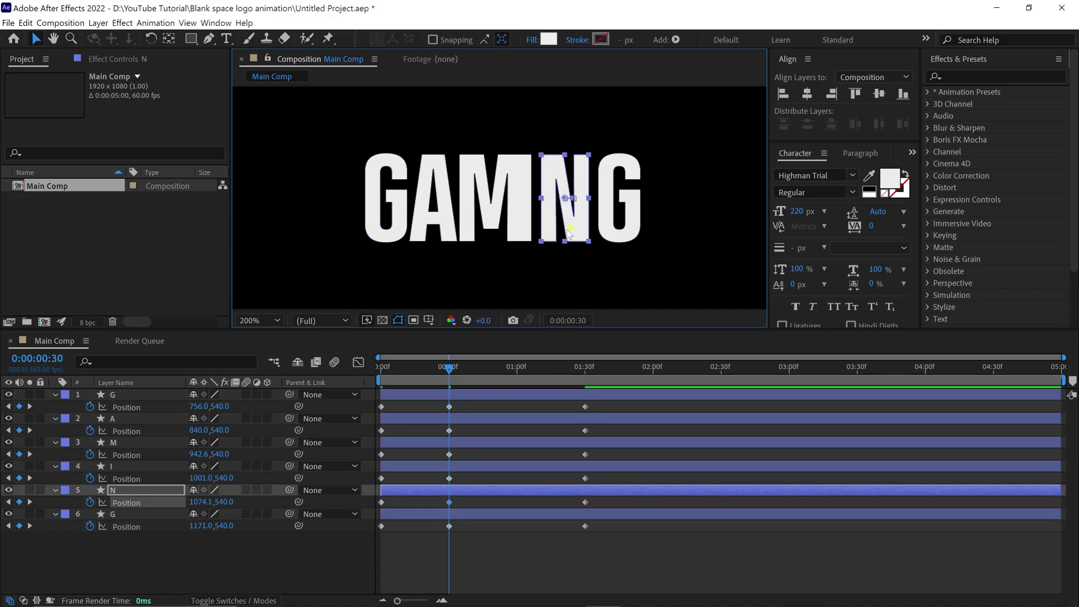
left_click_drag(562, 213, 550, 213)
left_click(622, 230)
key("shift+Left")
key("shift+Left")
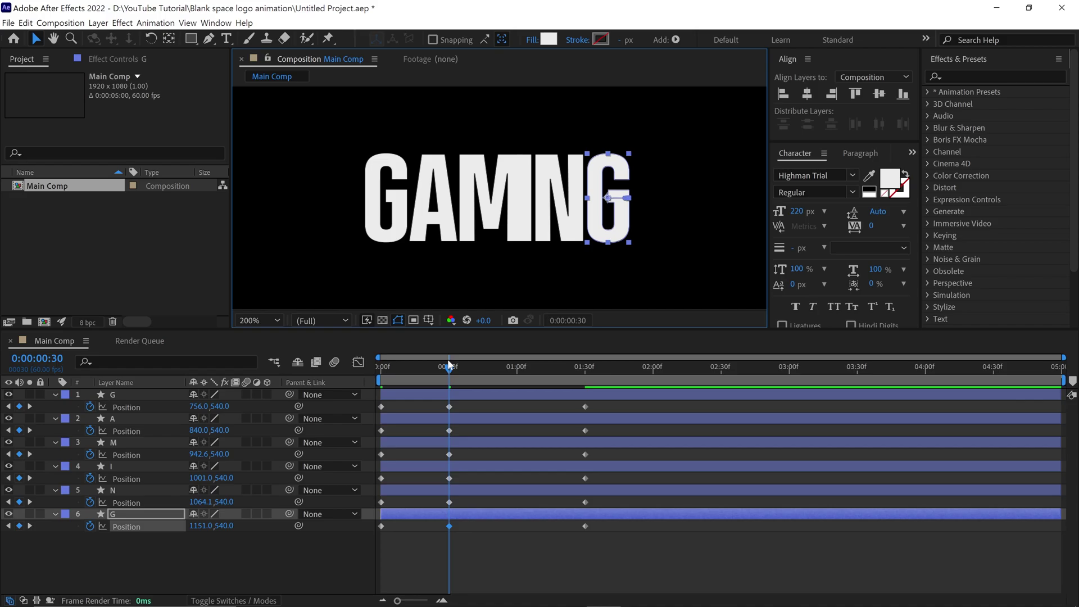
Step: At 0:00:01:30, drag GAM to the left and select I, N and G
left_click_drag(449, 365, 583, 402)
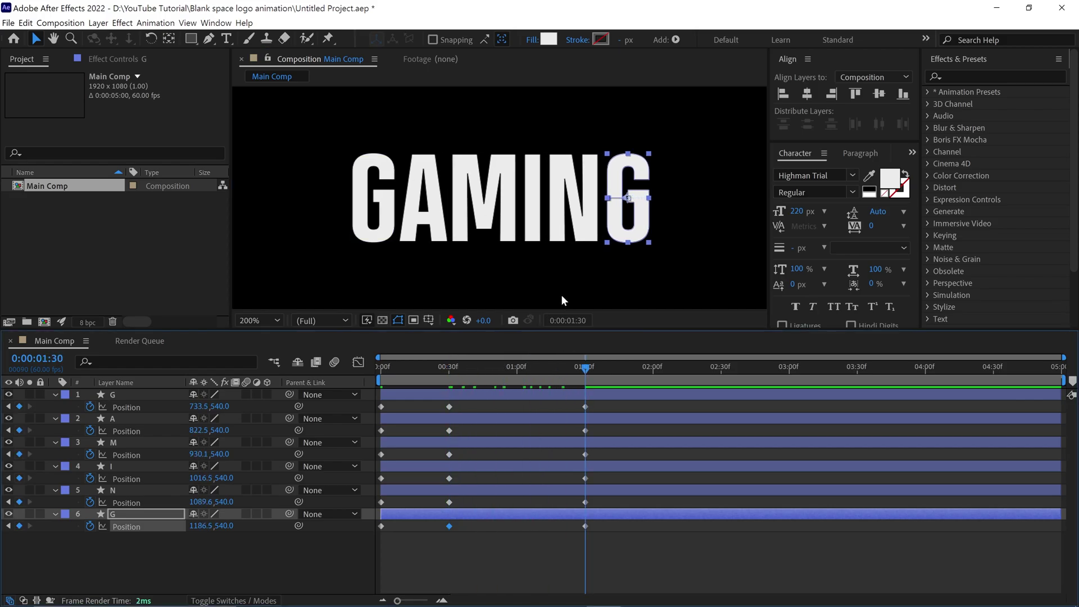
scroll(577, 244, "down", 1)
left_click_drag(627, 165, 638, 219)
left_click_drag(386, 163, 416, 214)
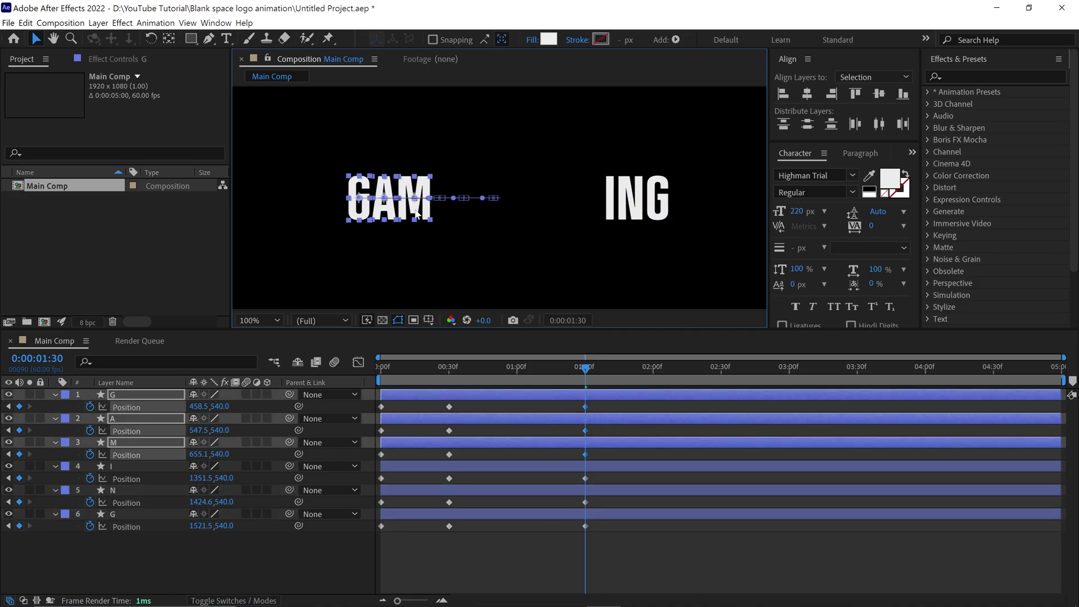
left_click_drag(680, 164, 533, 247)
key("Page_Up")
key("period")
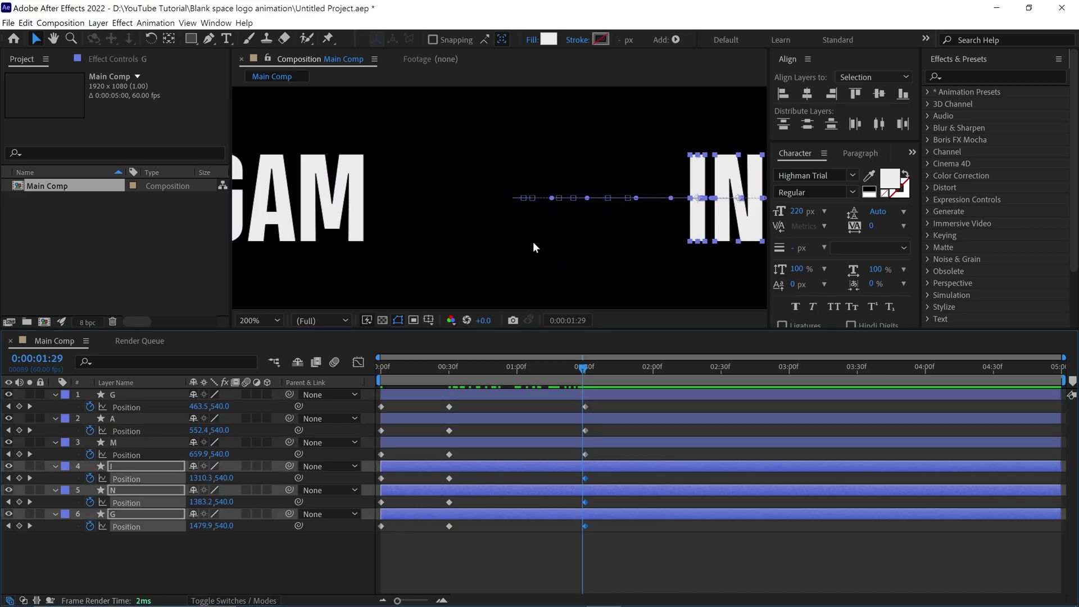
Step: Try curving the first G's motion path at 0:00:00:30, then undo it
left_click(518, 394)
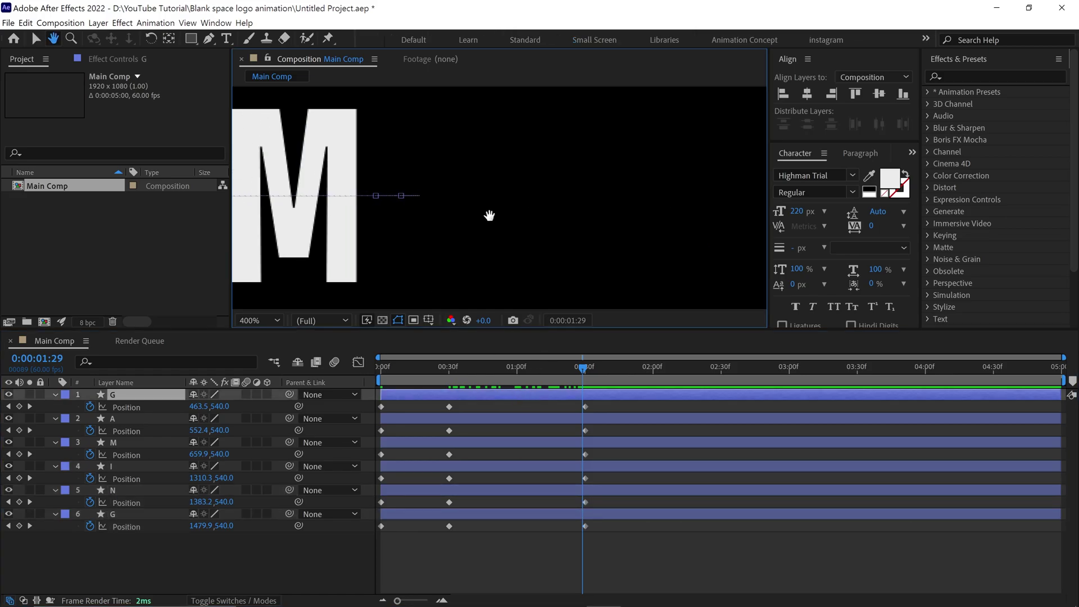
left_click(401, 196)
left_click_drag(453, 196, 432, 149)
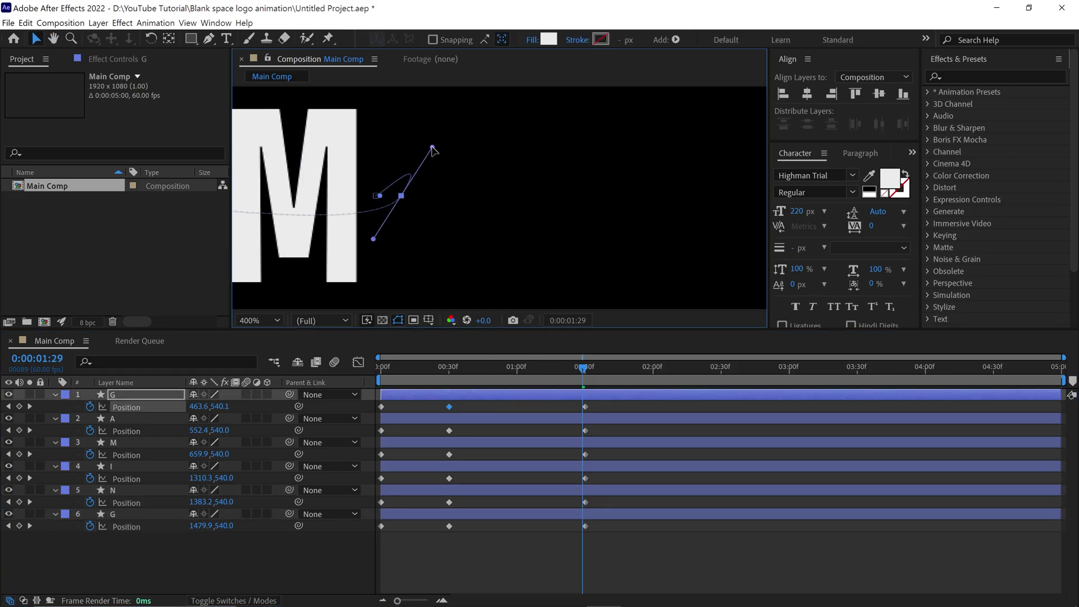
left_click_drag(584, 369, 436, 379)
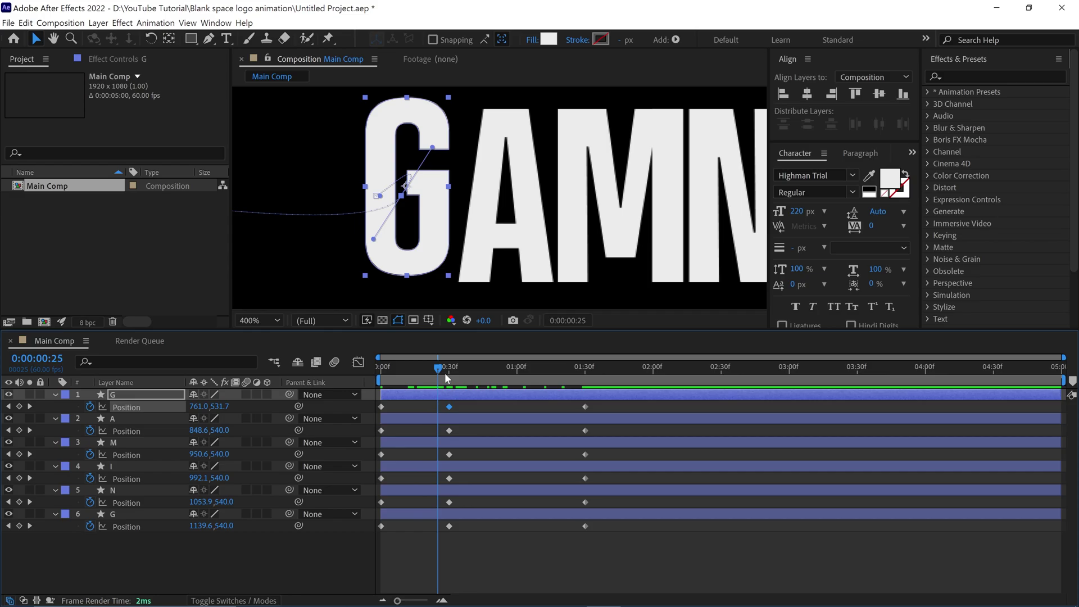
key("k")
key("k")
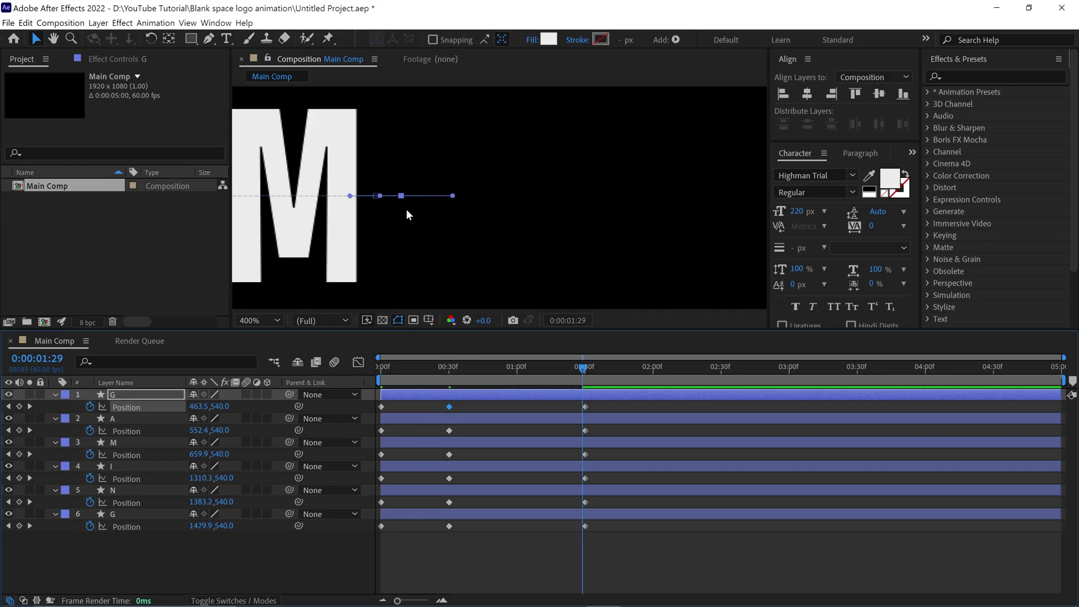
Step: Remove the Bezier handles from the G and A middle motion-path vertices
key("g")
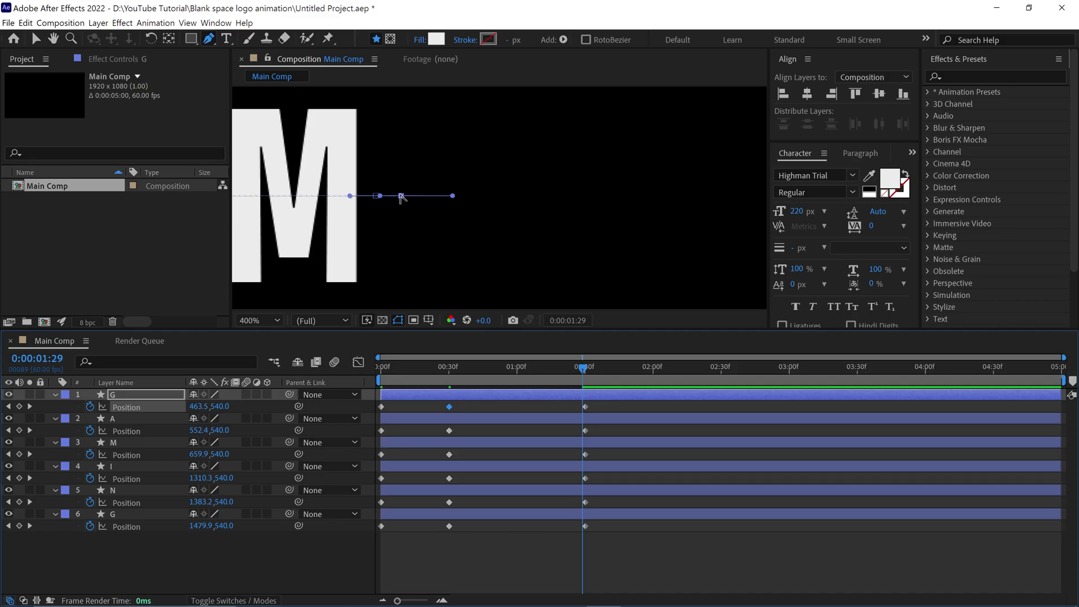
left_click(401, 196)
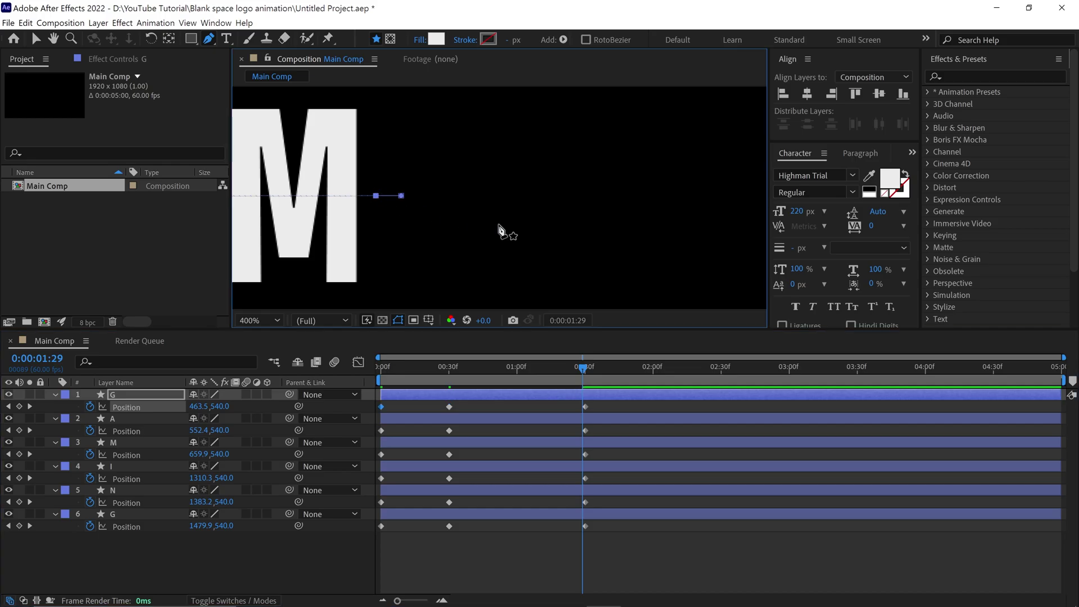
left_click(466, 419)
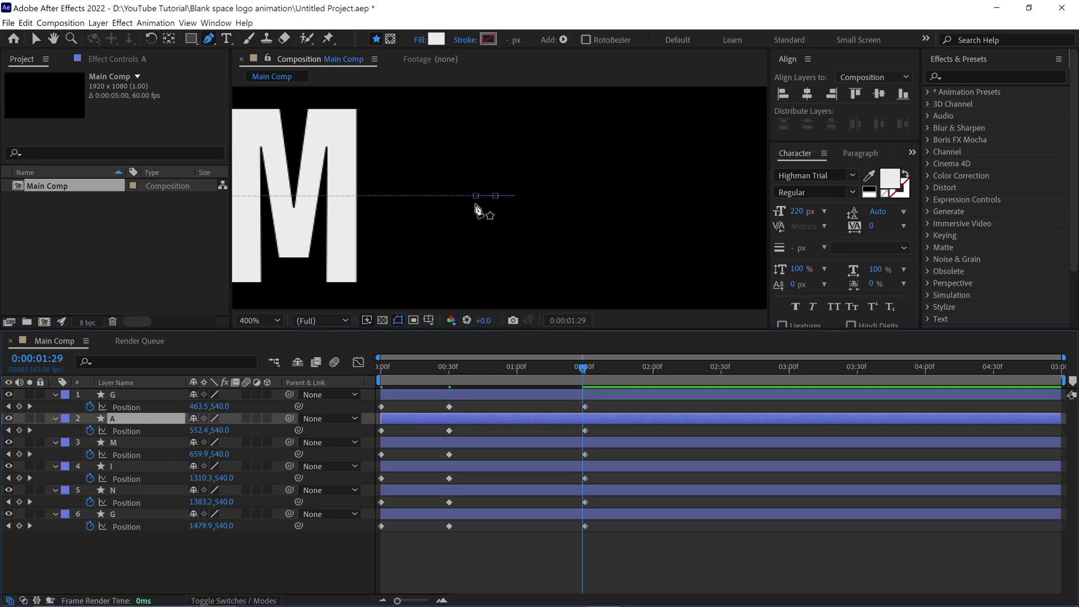
left_click(494, 195)
Step: Straighten the remaining letters' middle path vertices and set the viewer zoom to Fit
left_click(482, 447)
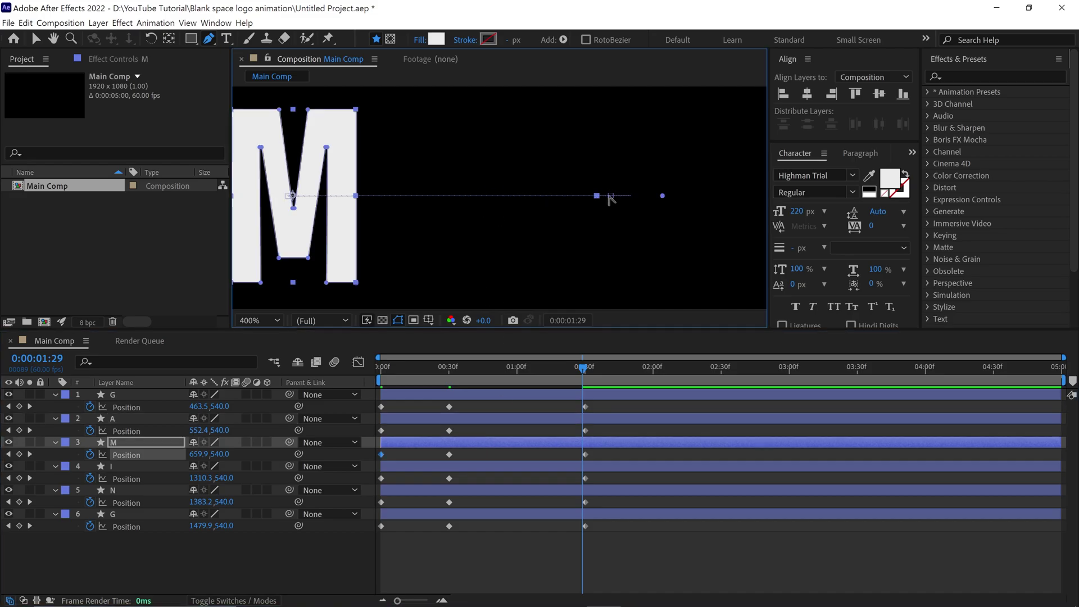
left_click(578, 465)
left_click(578, 490)
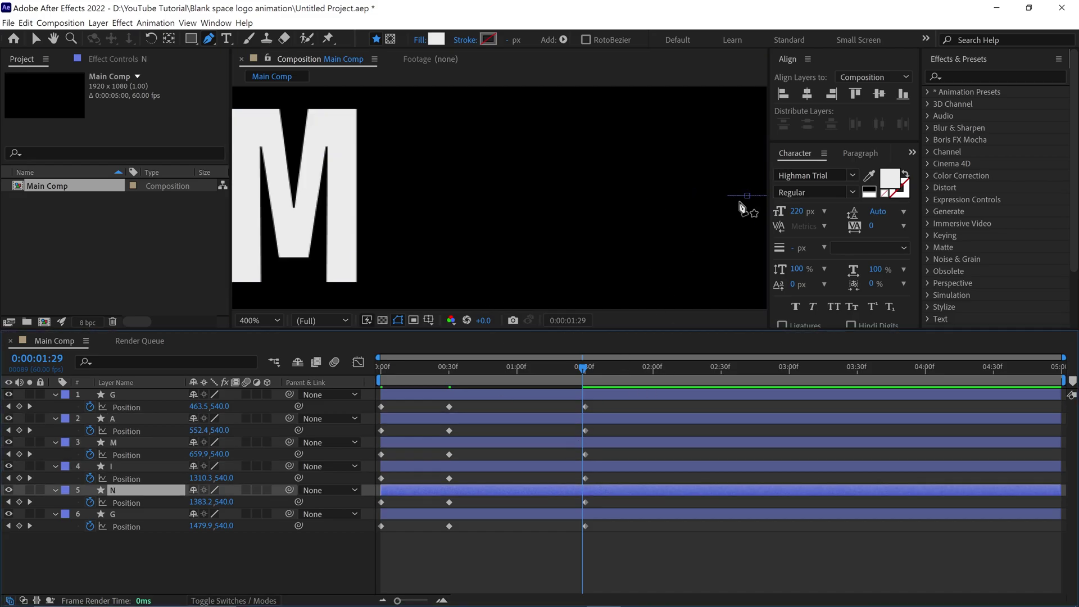
scroll(340, 206, "down", 1)
left_click(558, 201)
key("ctrl+Down")
scroll(619, 221, "up", 1)
key("v")
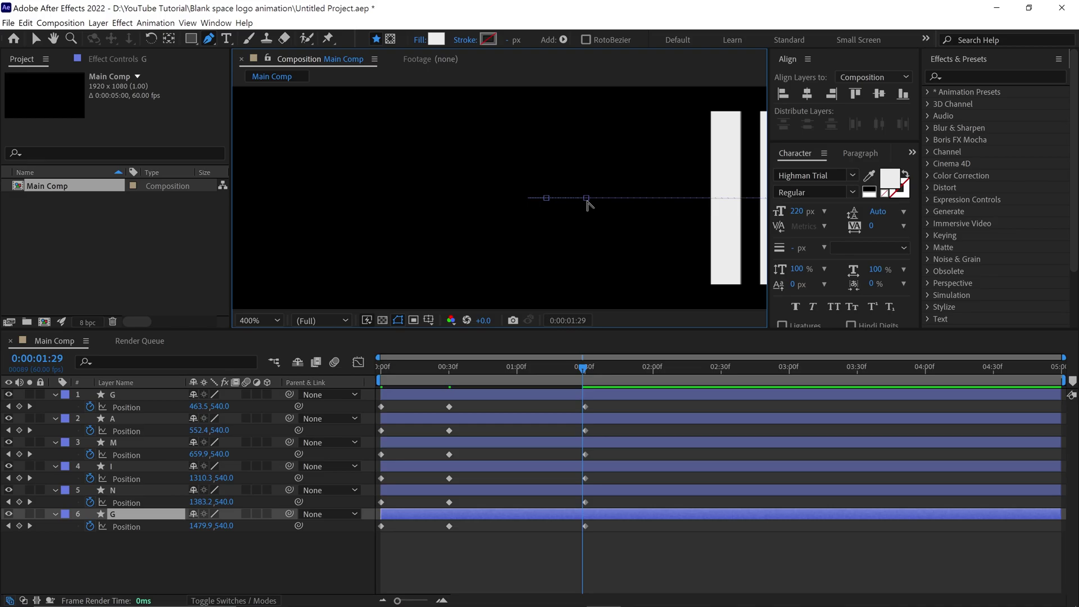
left_click(261, 322)
left_click(255, 335)
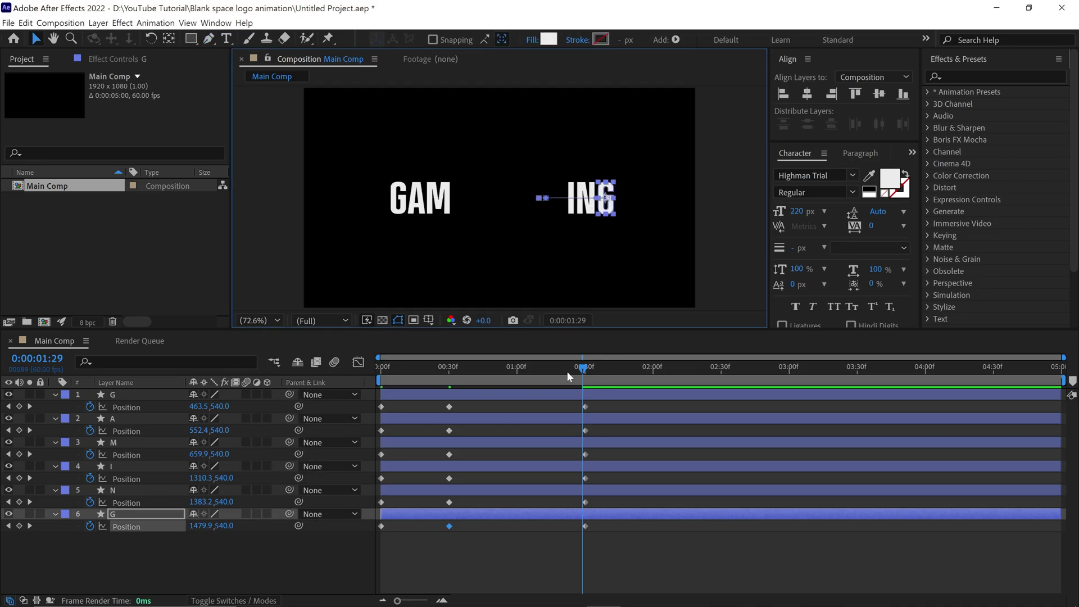
Step: Preview the letter animation, then key Position at 0:00:03:00 on all six letter layers
left_click_drag(566, 371, 380, 379)
key("space")
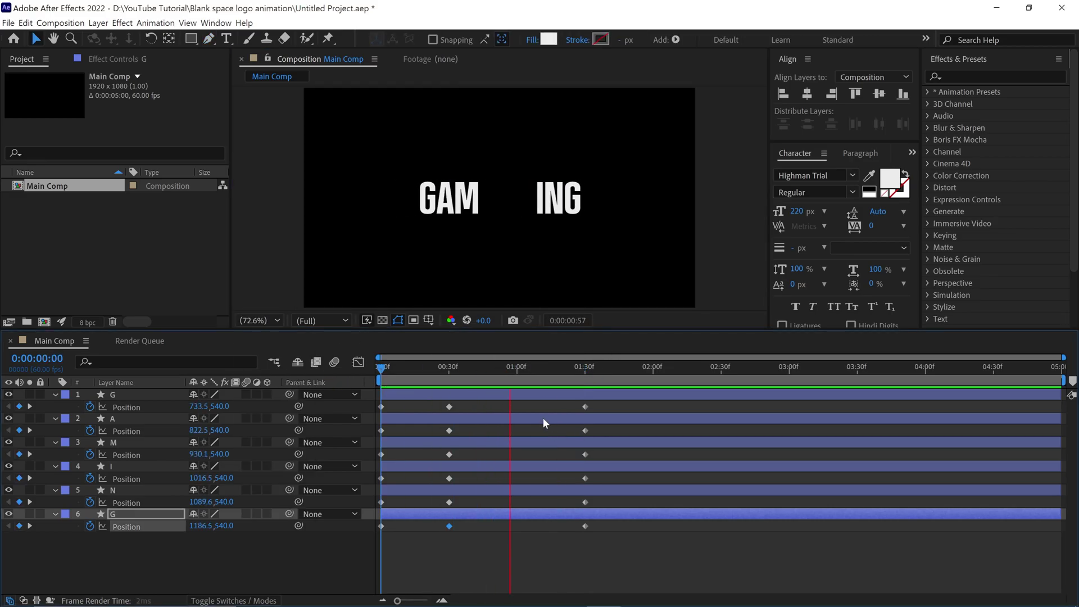
left_click_drag(562, 372, 787, 446)
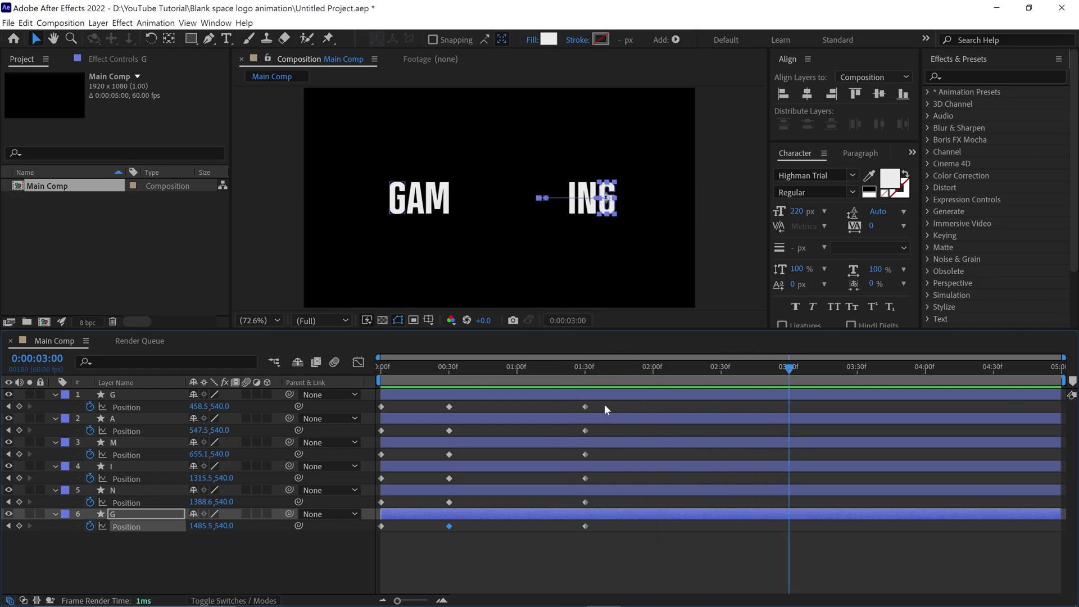
left_click_drag(37, 396, 46, 524)
key("alt+shift+p")
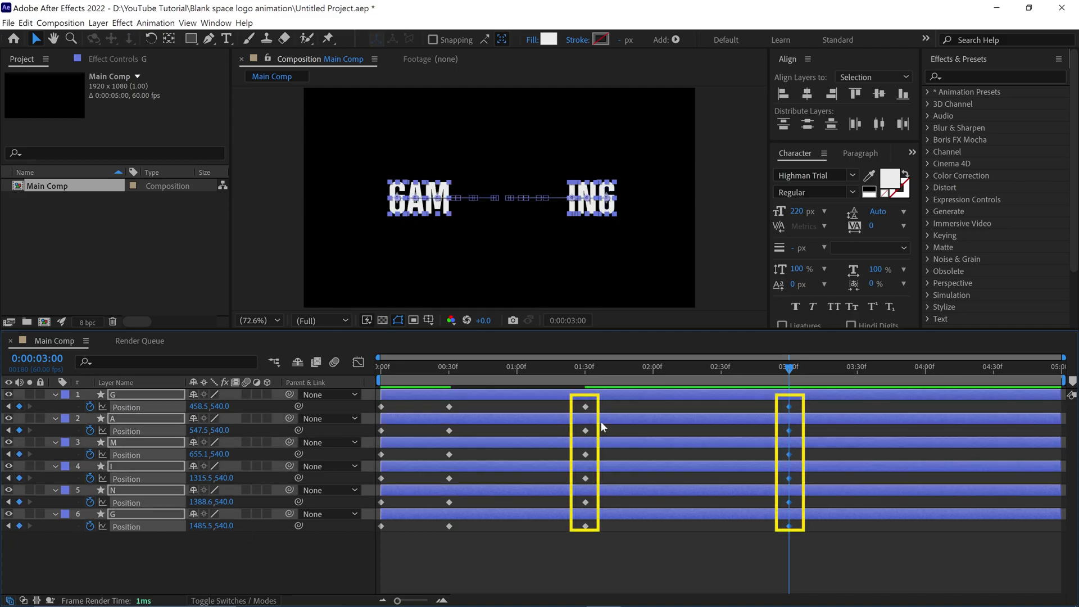
mouse_move(769, 376)
left_mouse_down()
mouse_move(642, 377)
mouse_move(740, 388)
mouse_move(658, 399)
mouse_move(747, 410)
mouse_move(806, 382)
mouse_move(880, 385)
mouse_move(869, 389)
left_mouse_up()
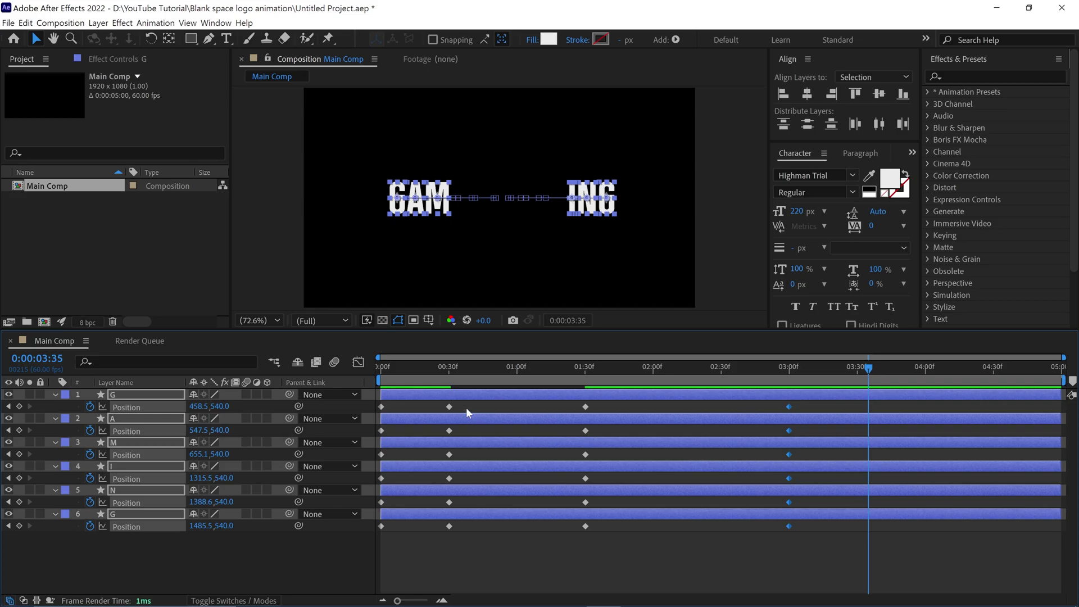
Step: Copy each of the six letters' 0:30 Position keyframes to 0:00:03:35
left_click(449, 407)
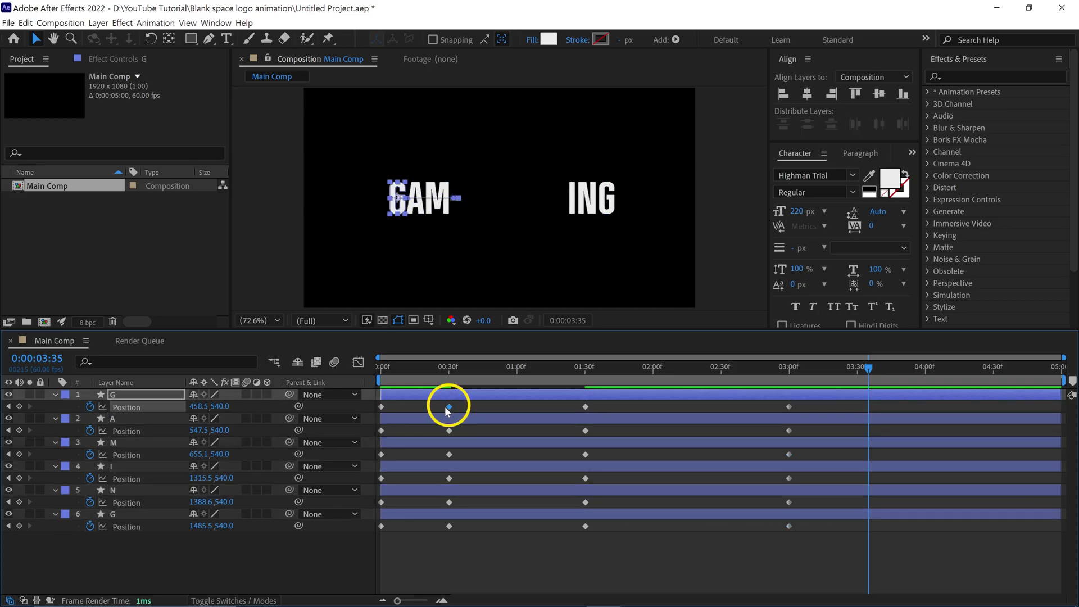
key("ctrl+c")
key("ctrl+v")
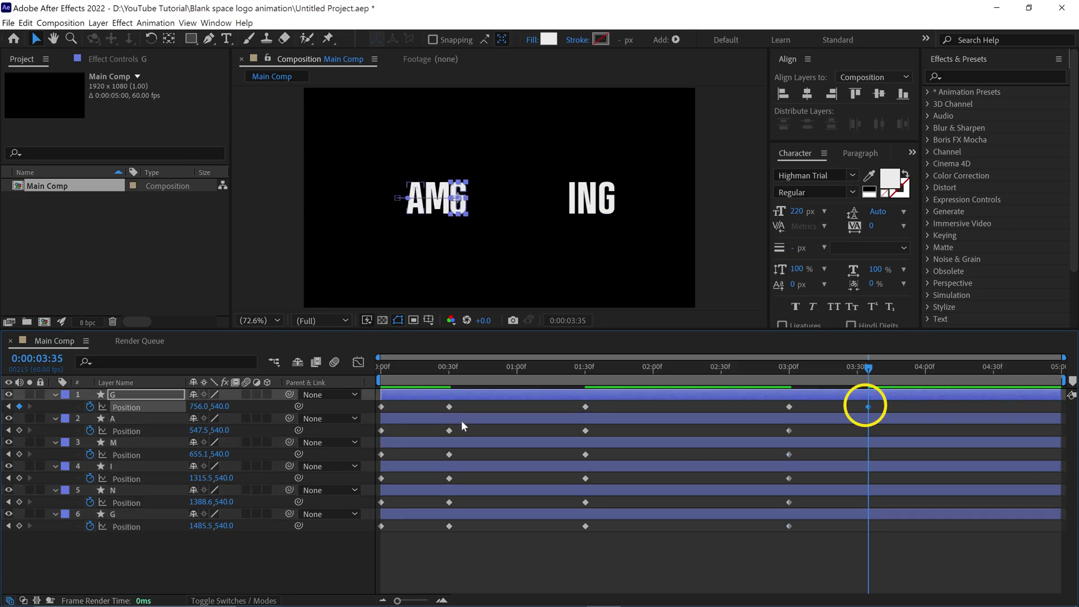
left_click(449, 431)
key("ctrl+c")
key("ctrl+v")
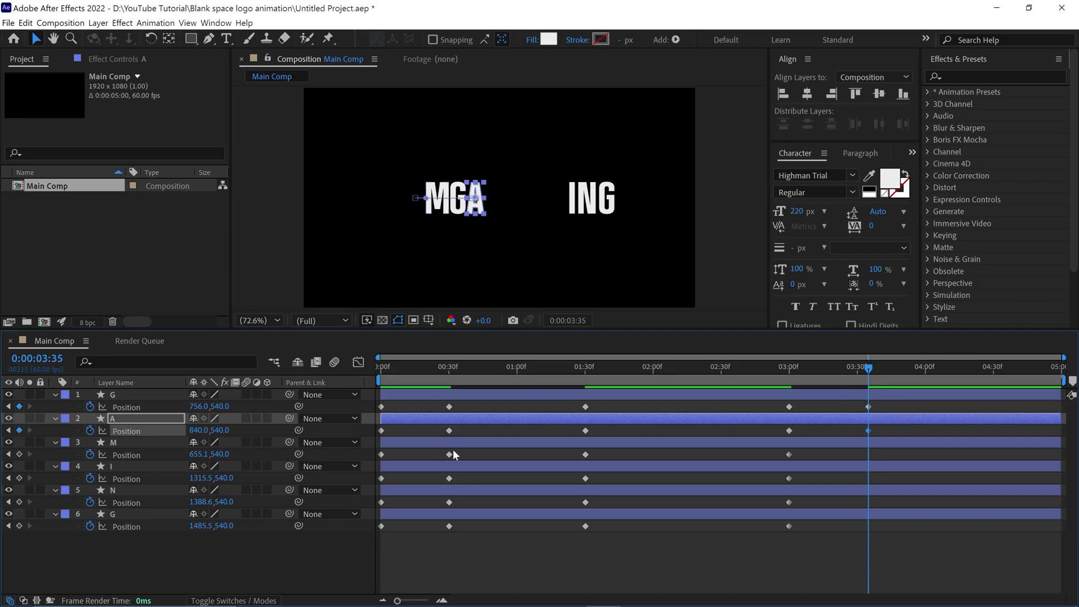
left_click(450, 453)
key("ctrl+c")
key("ctrl+v")
left_click(449, 479)
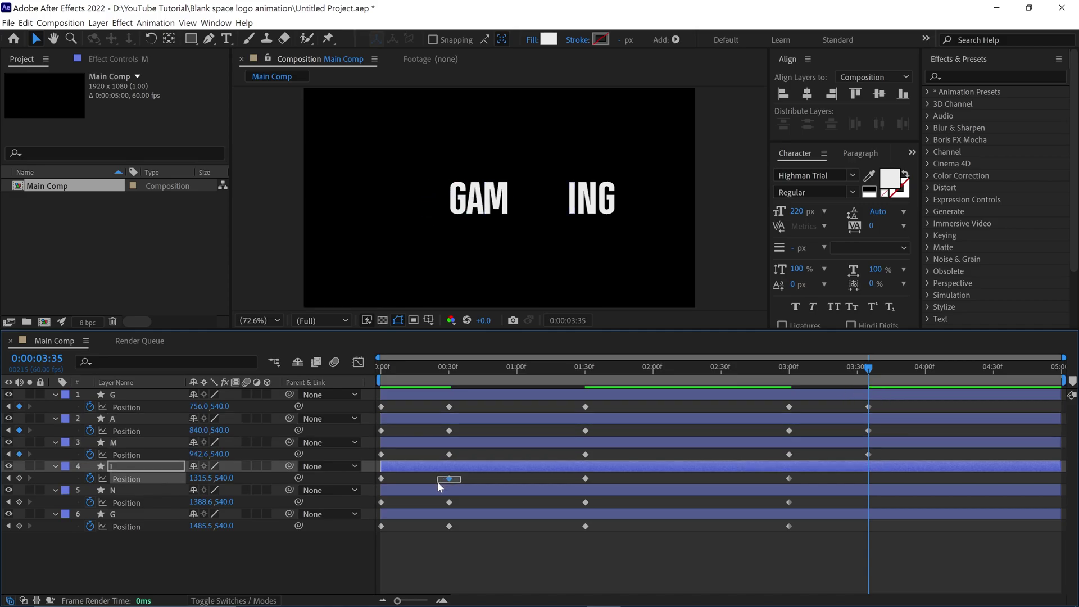
key("ctrl+c")
key("ctrl+v")
left_click(449, 502)
key("ctrl+c")
key("ctrl+v")
left_click(449, 525)
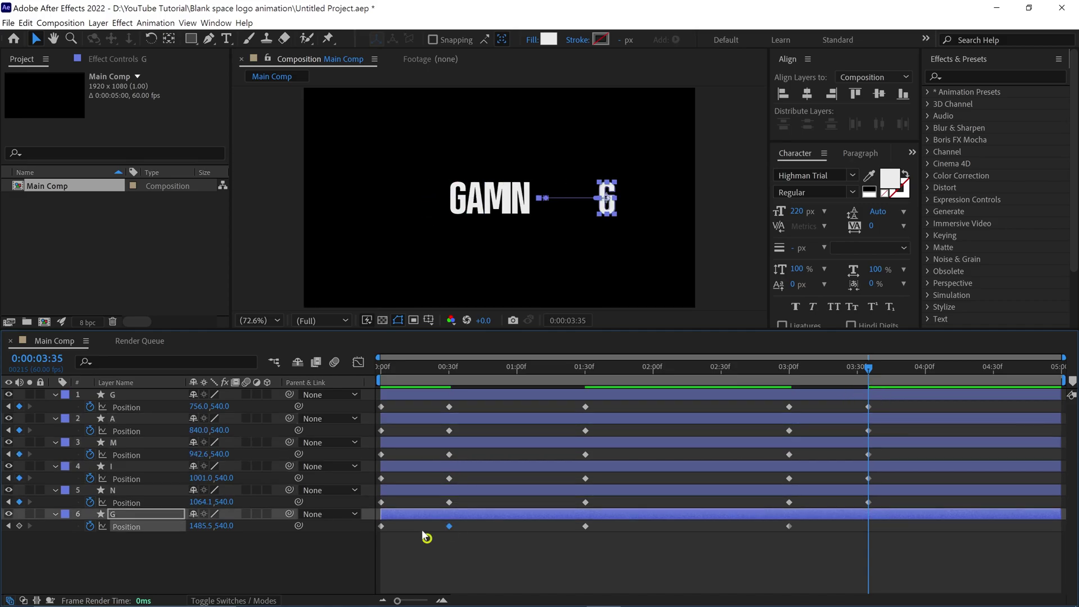
key("ctrl+c")
key("ctrl+v")
Step: At 0:00:04:02, paste each letter's first Position keyframe so the letters rejoin as GAMING
left_click_drag(871, 371, 929, 384)
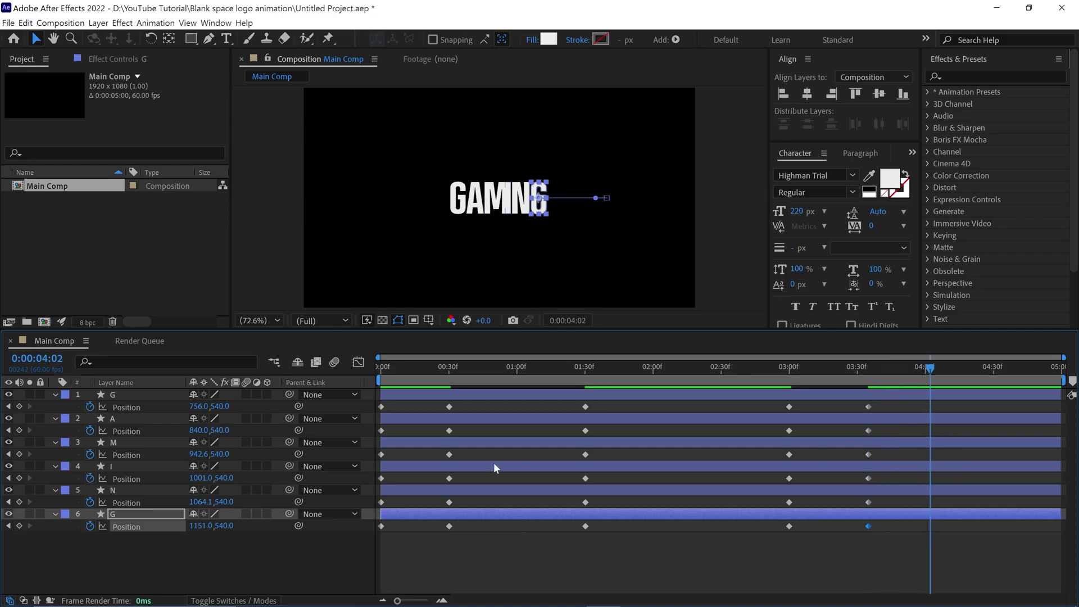
left_click(381, 407)
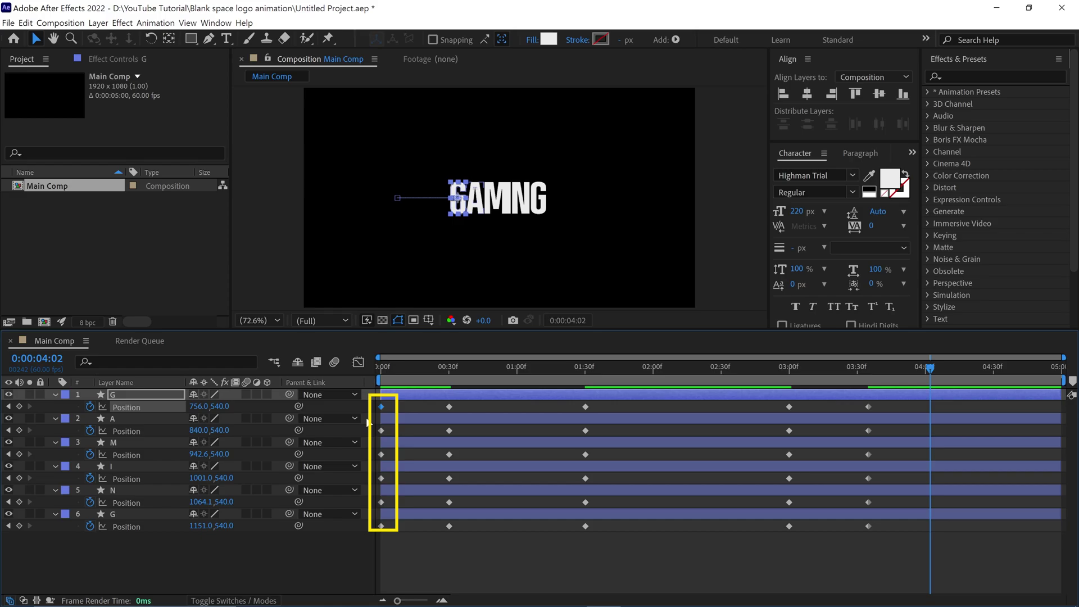
key("ctrl+c")
key("ctrl+v")
left_click(381, 430)
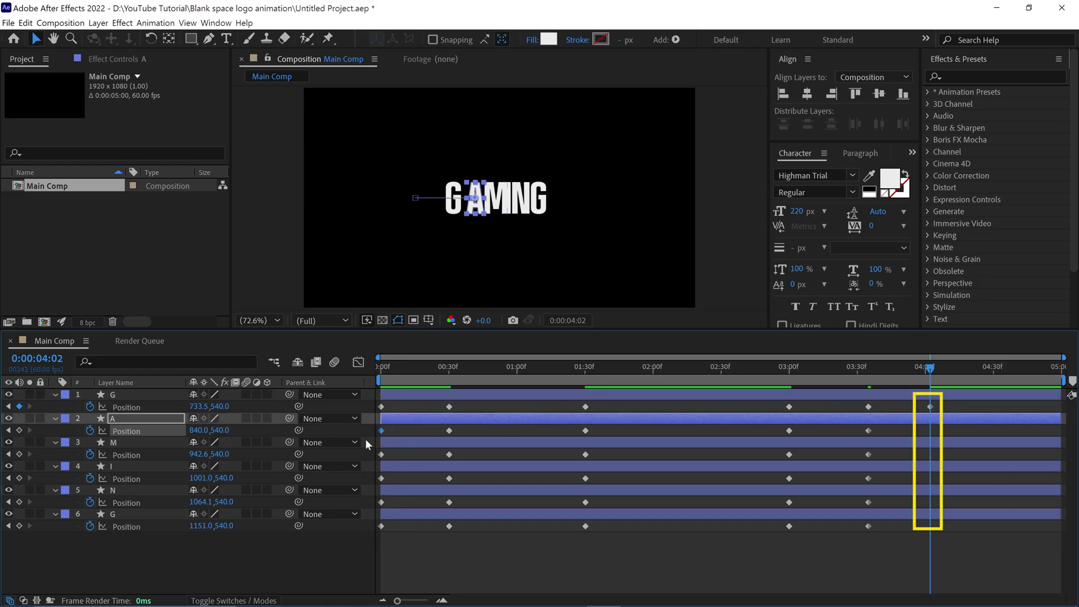
key("ctrl+c")
key("ctrl+v")
left_click(381, 454)
key("ctrl+c")
key("ctrl+v")
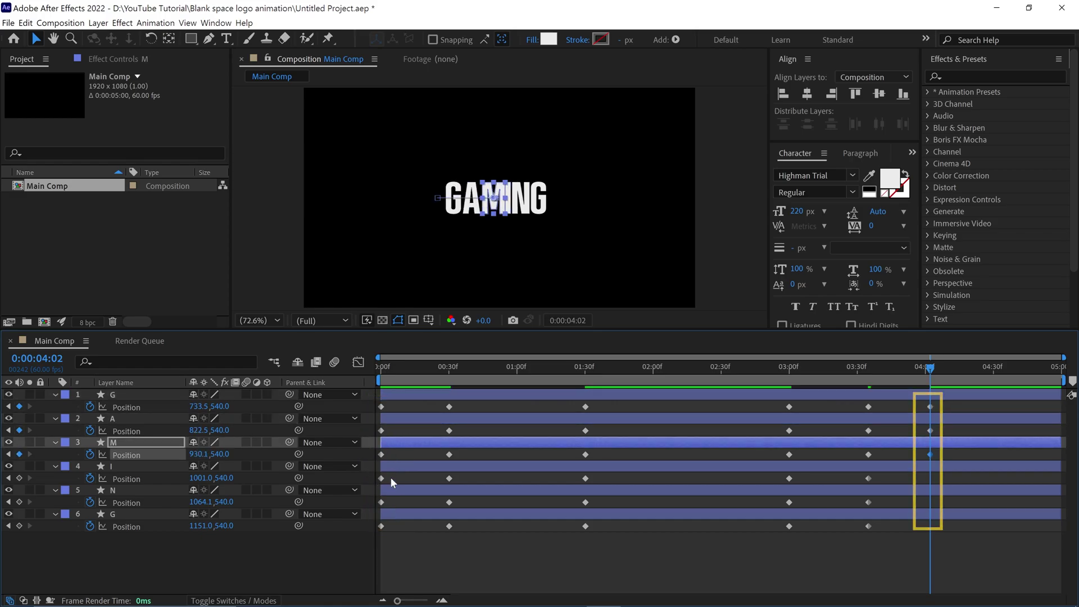
left_click(382, 478)
key("ctrl+c")
key("ctrl+v")
left_click(381, 502)
key("ctrl+c")
key("ctrl+v")
left_click(381, 526)
key("ctrl+c")
key("ctrl+v")
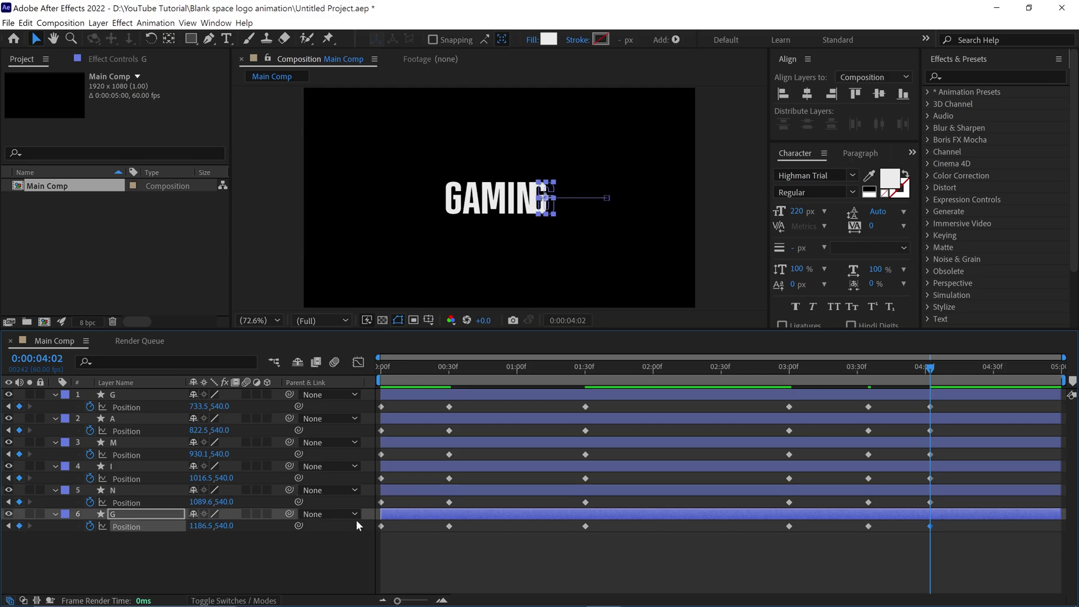
Step: Apply Easy Ease to all six letters' Position keyframes
left_click_drag(944, 405, 376, 545)
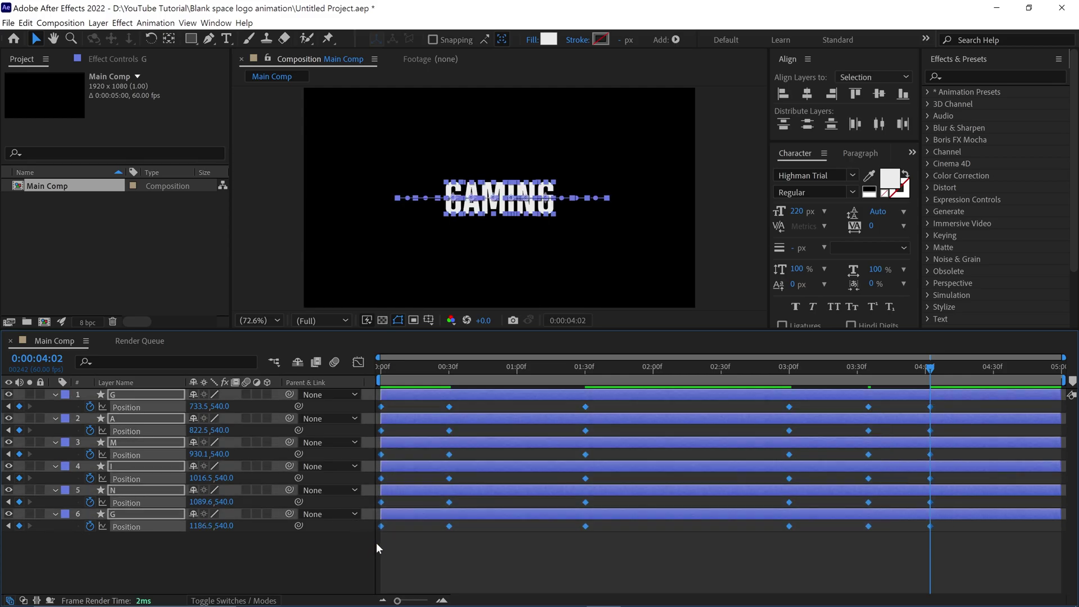
right_click(452, 409)
mouse_move(505, 548)
left_click(614, 468)
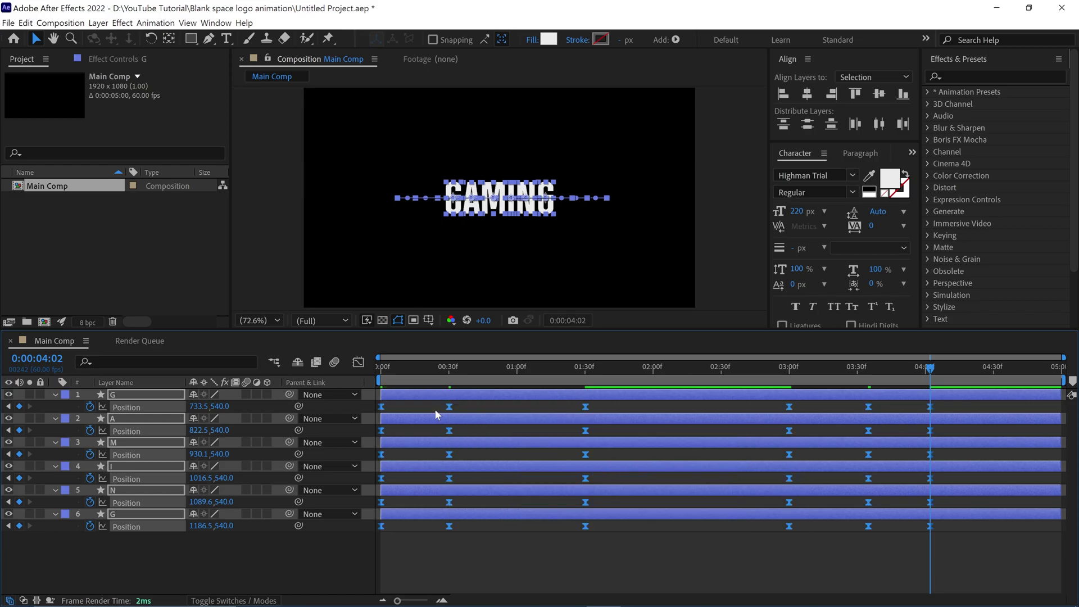
Step: In the speed graph, stretch the ease into 1:30 and give 0:30 about 39% influence
left_click(359, 363)
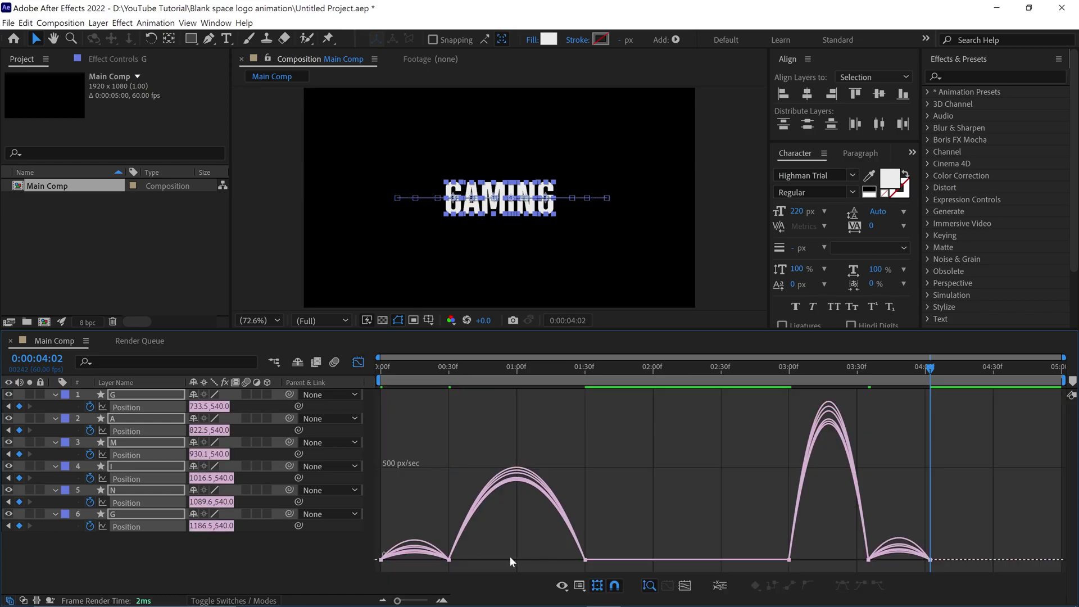
left_click(580, 560)
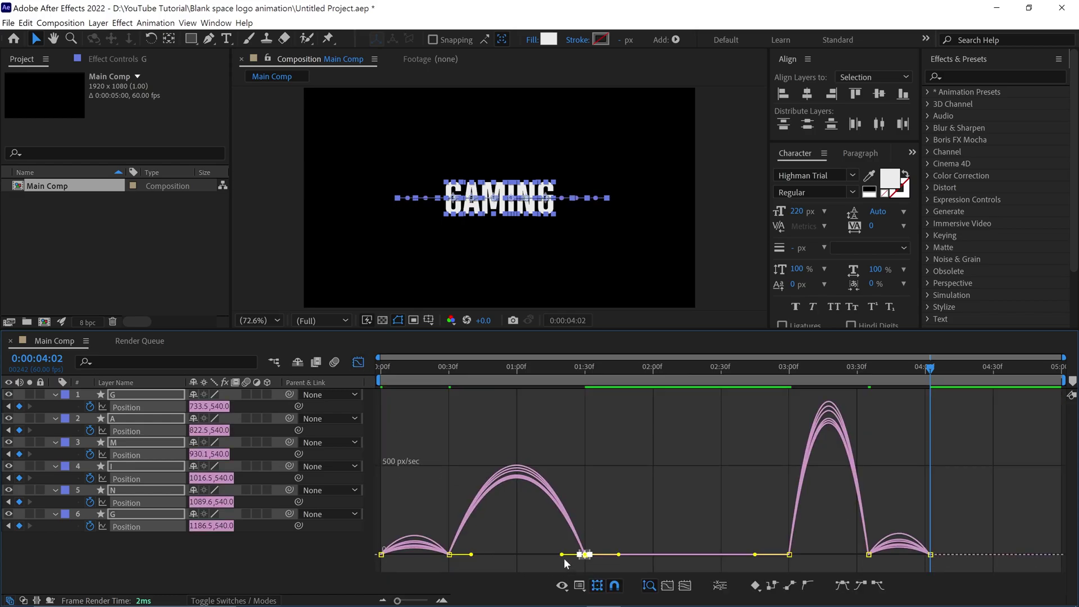
left_click_drag(562, 555, 482, 555)
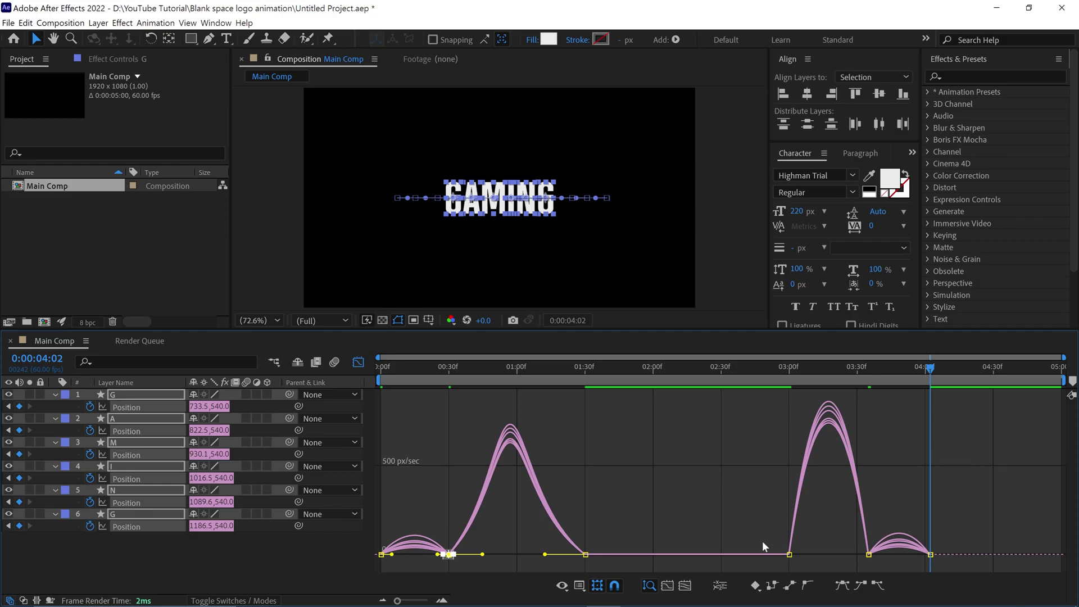
left_click_drag(762, 542, 817, 555)
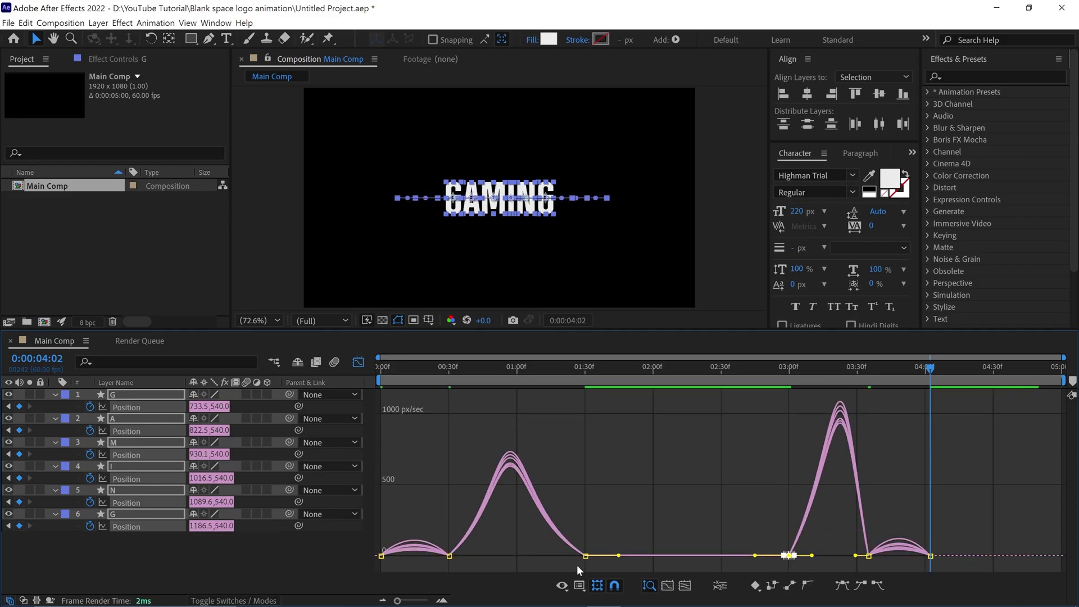
left_click(449, 554)
left_click_drag(443, 554, 430, 555)
Step: Preview the eased animation, then return to the keyframe timeline at the 1:30 split pose
key("space")
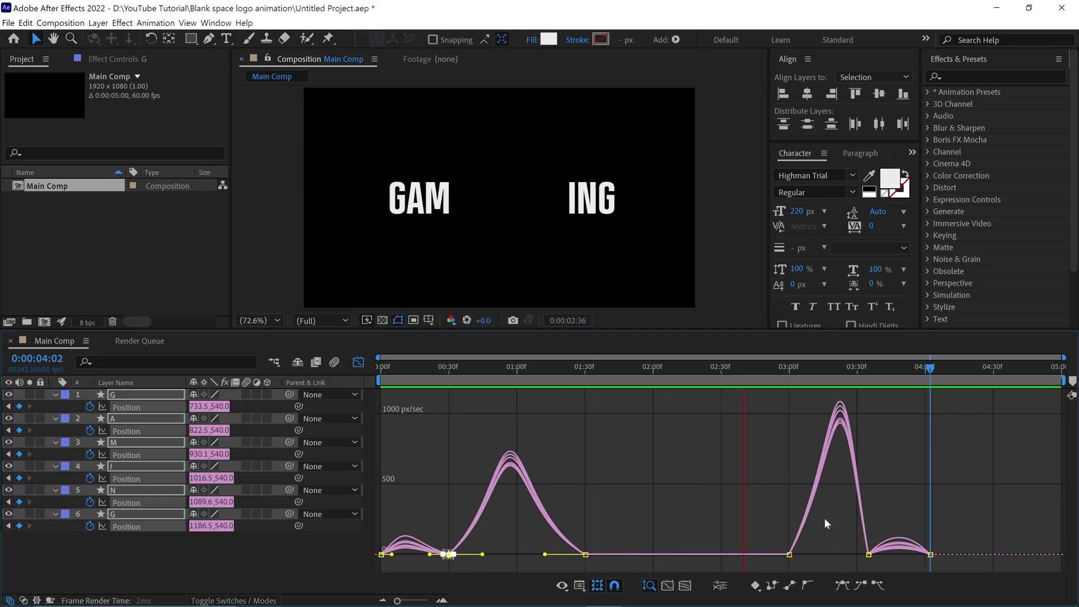
key("space")
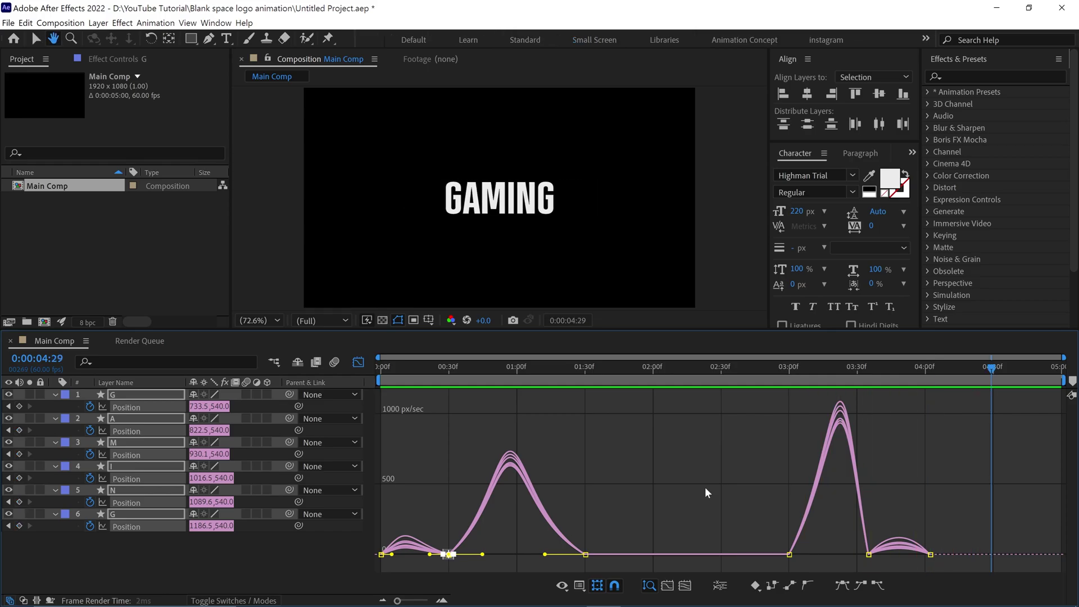
left_click(363, 366)
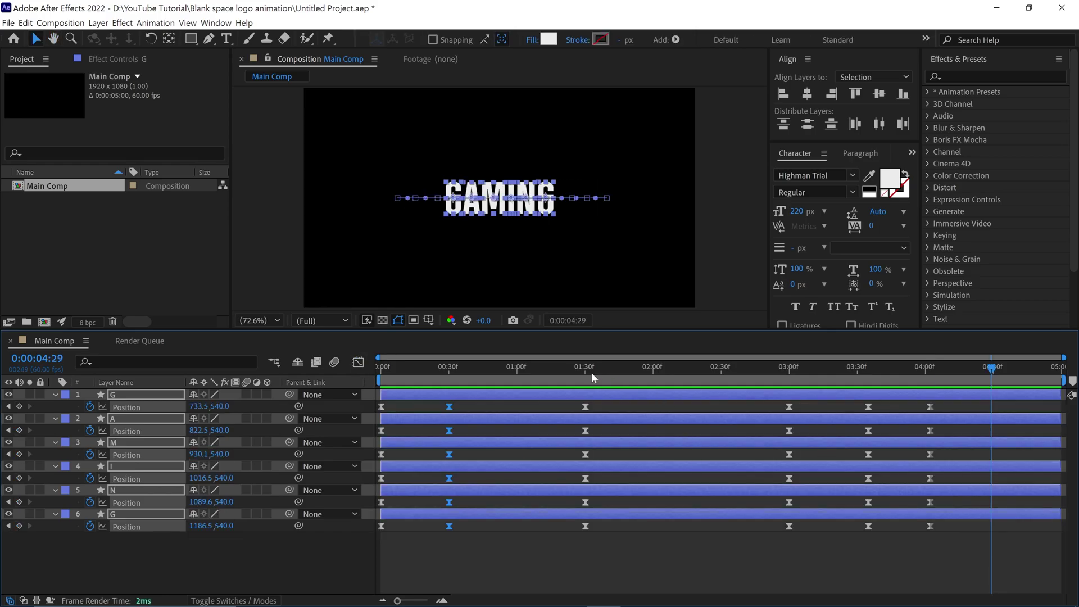
left_click_drag(954, 370, 585, 405)
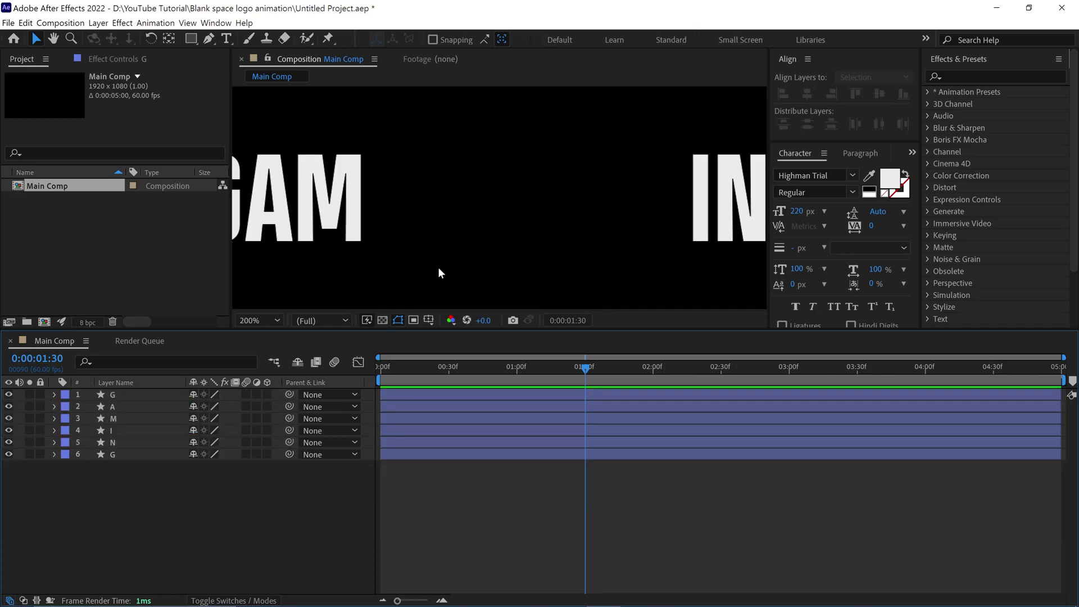
Step: Place guides at the letters' top and bottom and beside the M and I, then draw a red rectangle between them
key("grave")
scroll(459, 289, "up", 2)
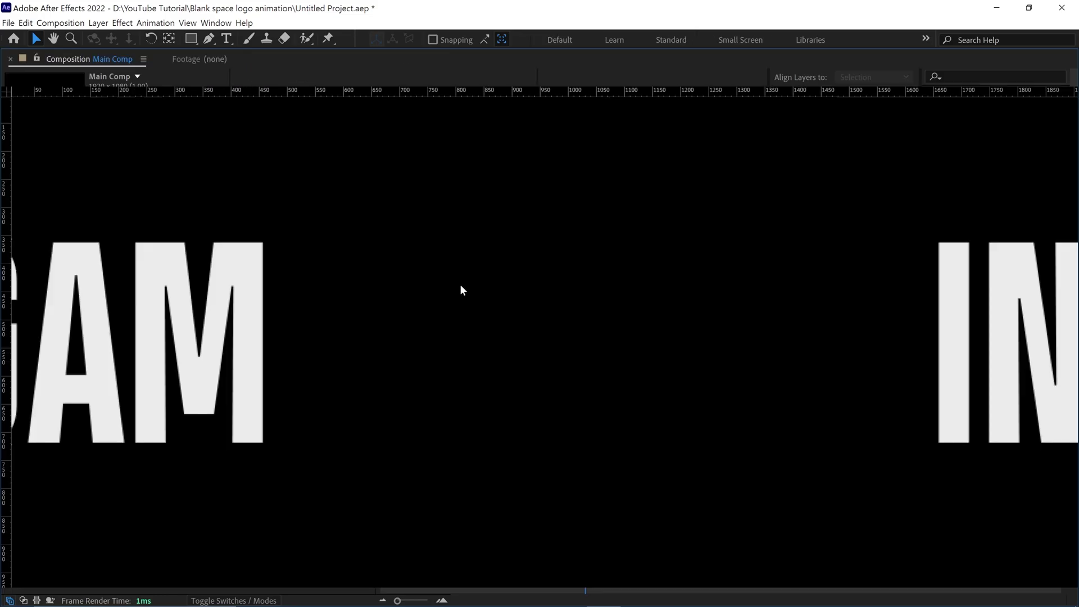
scroll(477, 304, "down", 2)
scroll(478, 304, "up", 2)
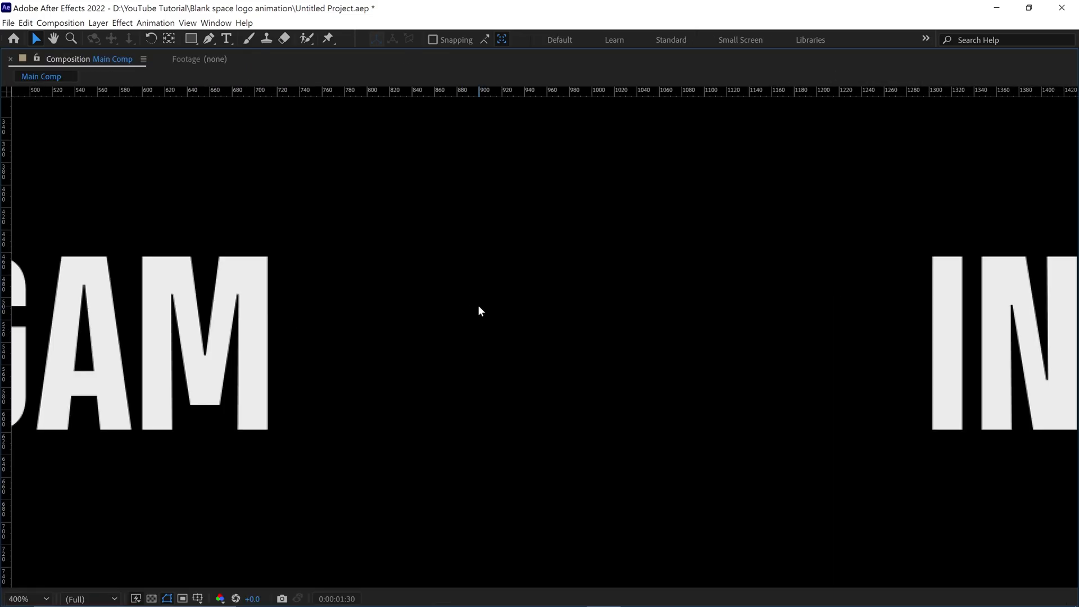
left_click(192, 39)
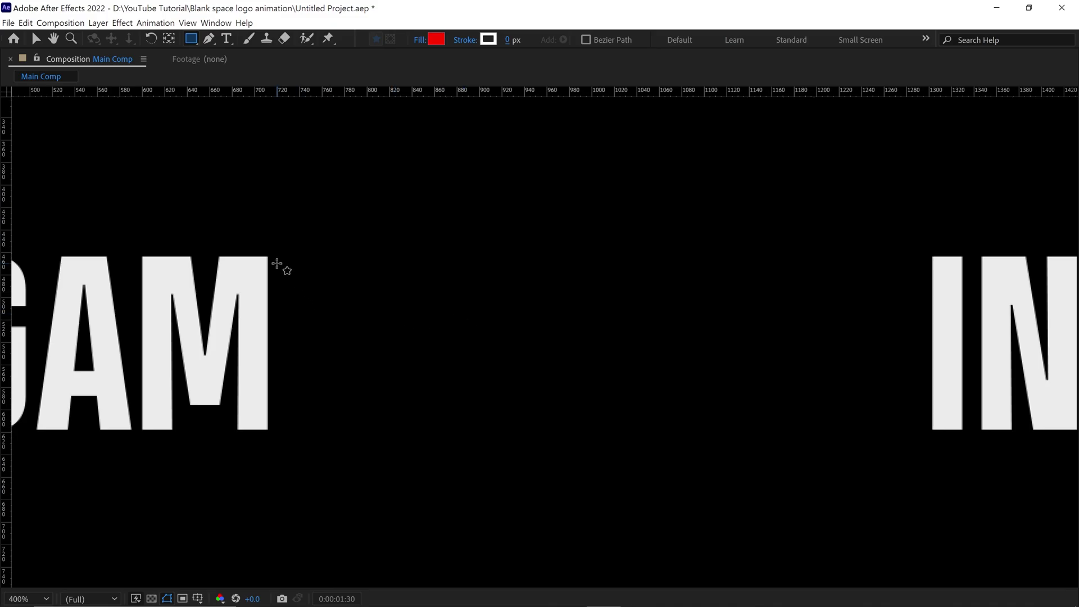
left_click_drag(340, 97, 335, 256)
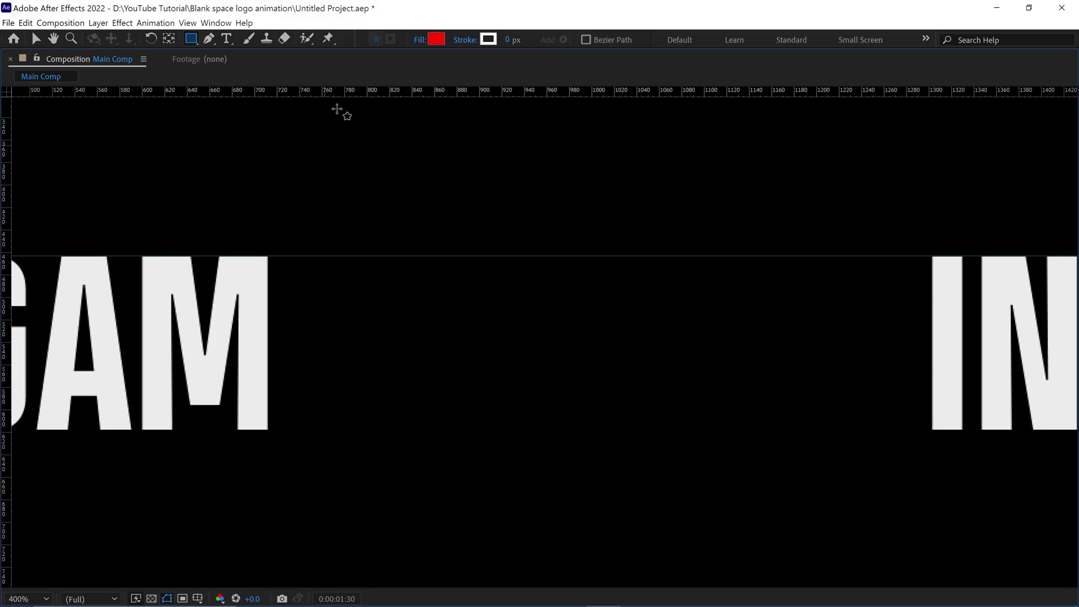
left_click_drag(359, 91, 301, 429)
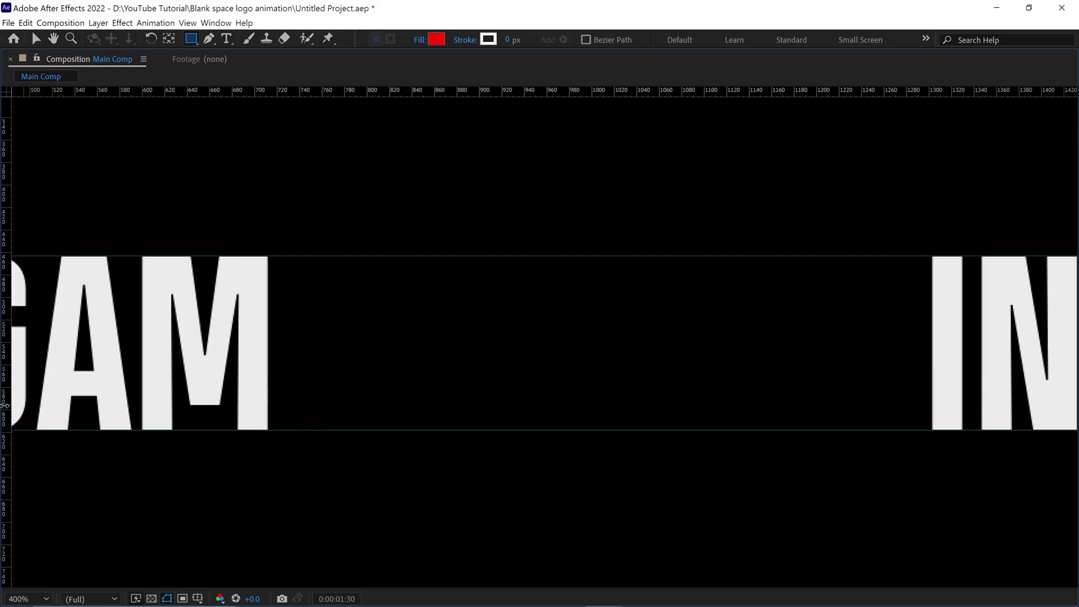
left_click_drag(5, 405, 253, 397)
left_click_drag(11, 428, 946, 458)
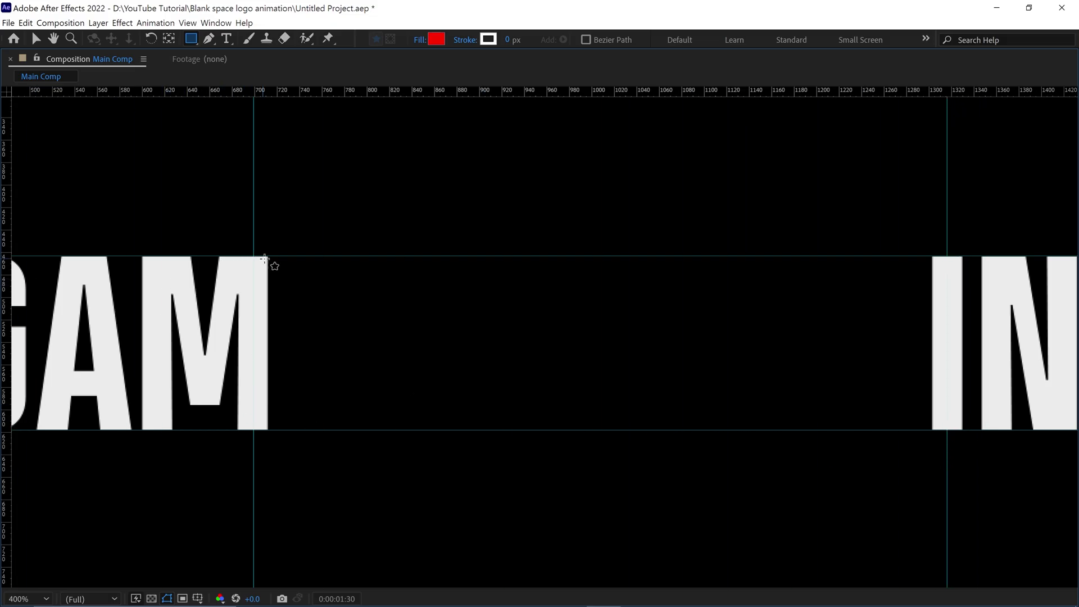
mouse_move(253, 255)
left_mouse_down()
mouse_move(407, 336)
mouse_move(947, 430)
left_mouse_up()
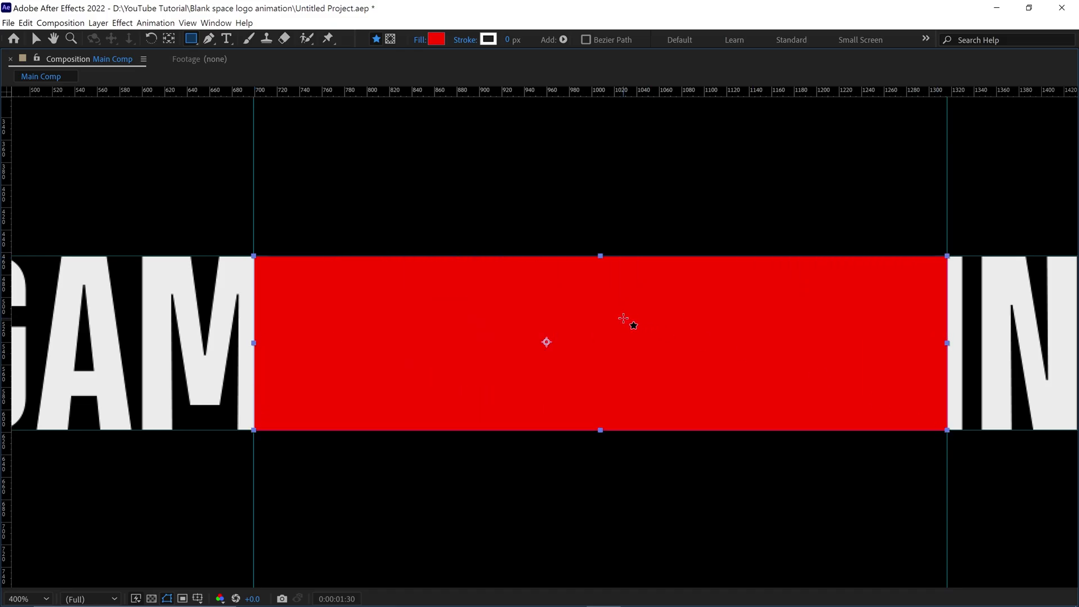
Step: Rename the new shape layer to 'Reveal'
key("v")
key("grave")
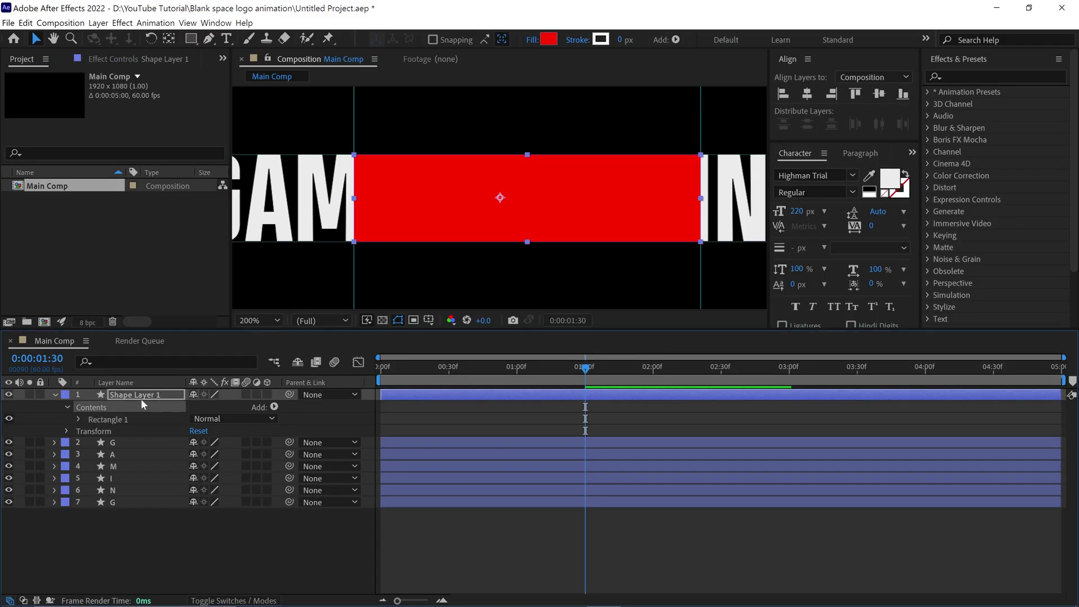
left_click(141, 399)
key("Return")
type("Reveal")
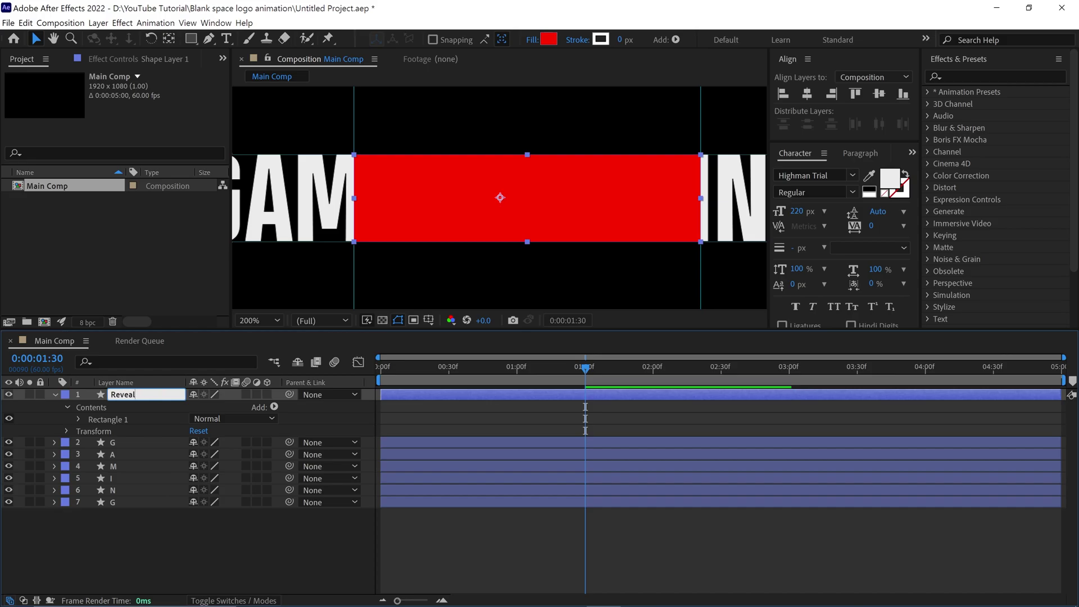
key("Return")
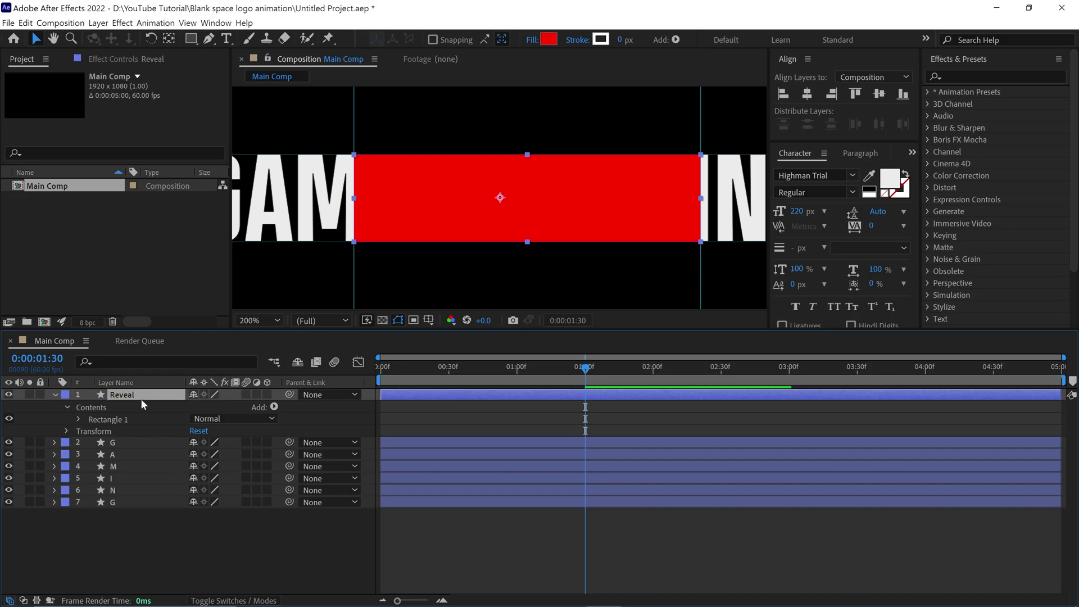
Step: Centre Reveal's anchor point on the rectangle and enable an expression on its Scale
double_click(169, 39)
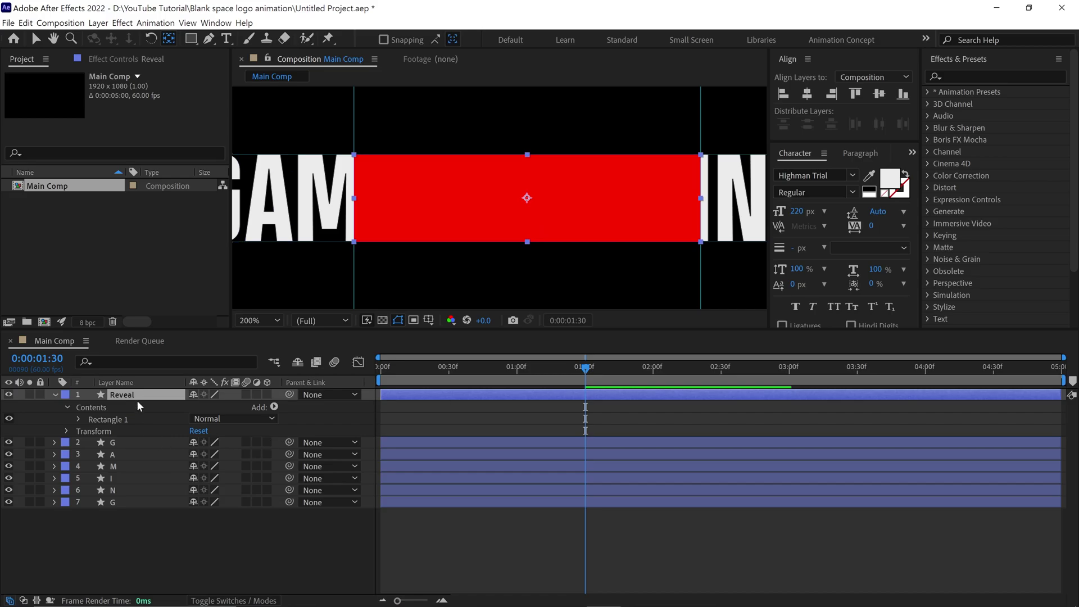
key("s")
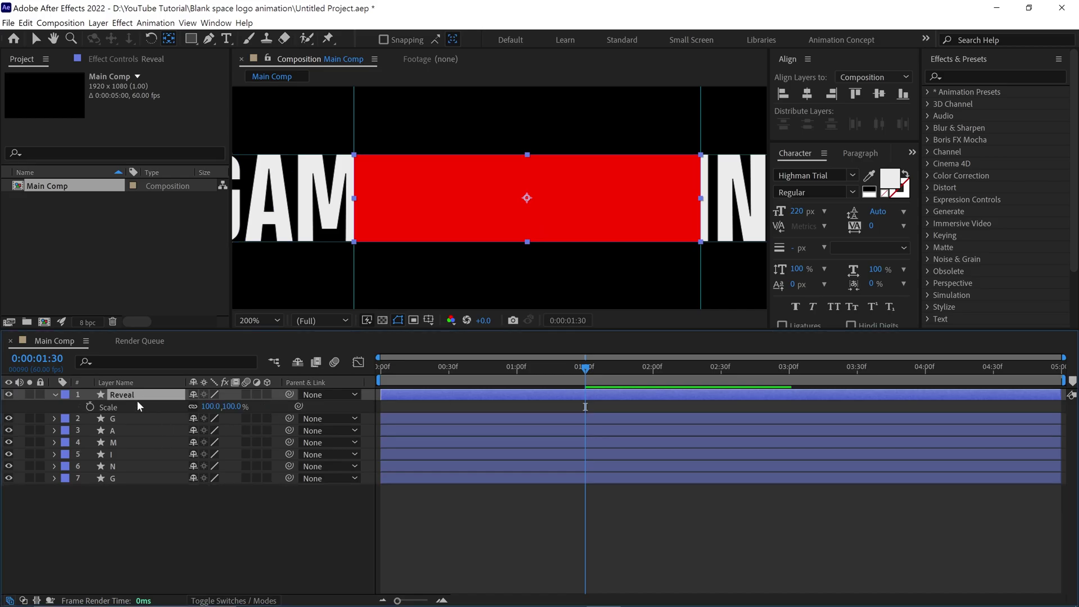
left_click(91, 407, "alt")
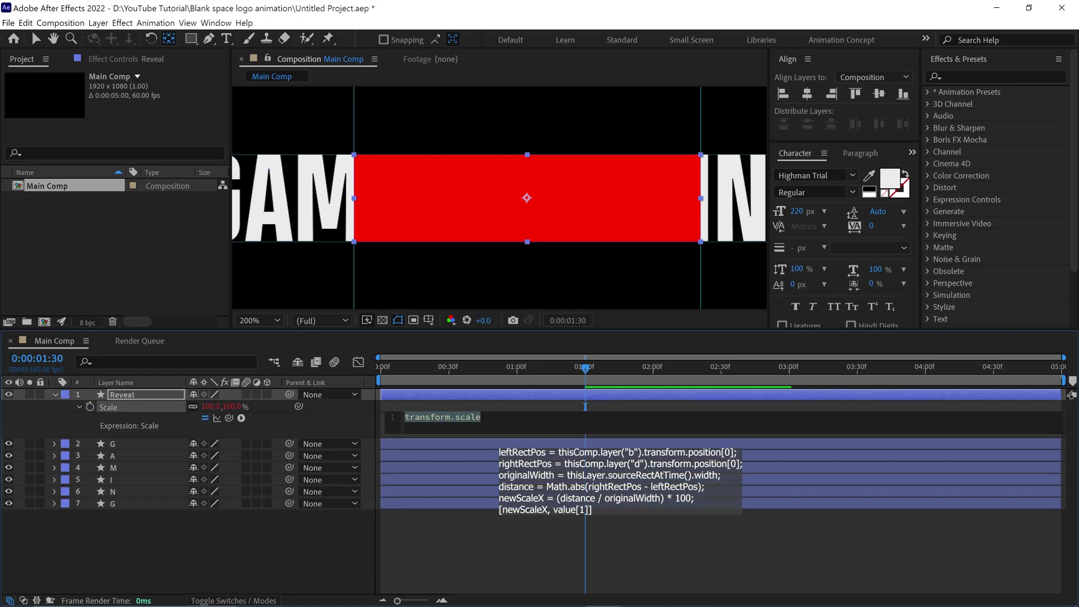
Step: Paste the scaling expression and change its layer references to 'M' and 'I'
type("leftRectPos = thisComp.layer(\"b\").transform.position[0]; rightRectPos = thisComp.layer(\"d\").transform.position[0]; originalWidth = thisLayer.sourceRectAtTime().width; distance = Math.abs(rightRectPos - leftRectPos); newScaleX = (distance / originalWidth) * 100; [newScaleX, value[1]]")
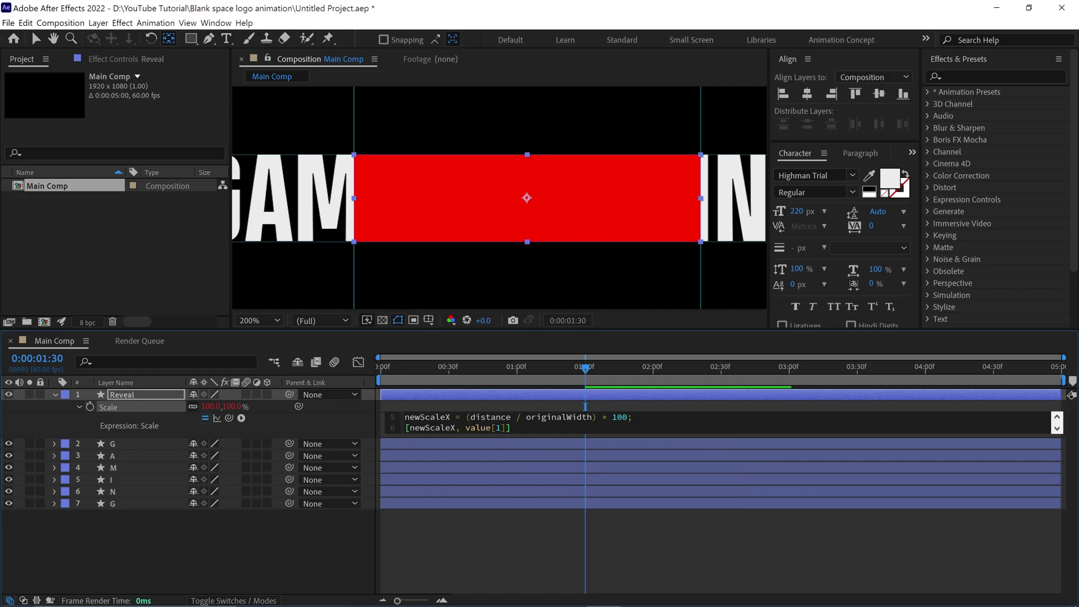
left_click(560, 406)
left_click(561, 417)
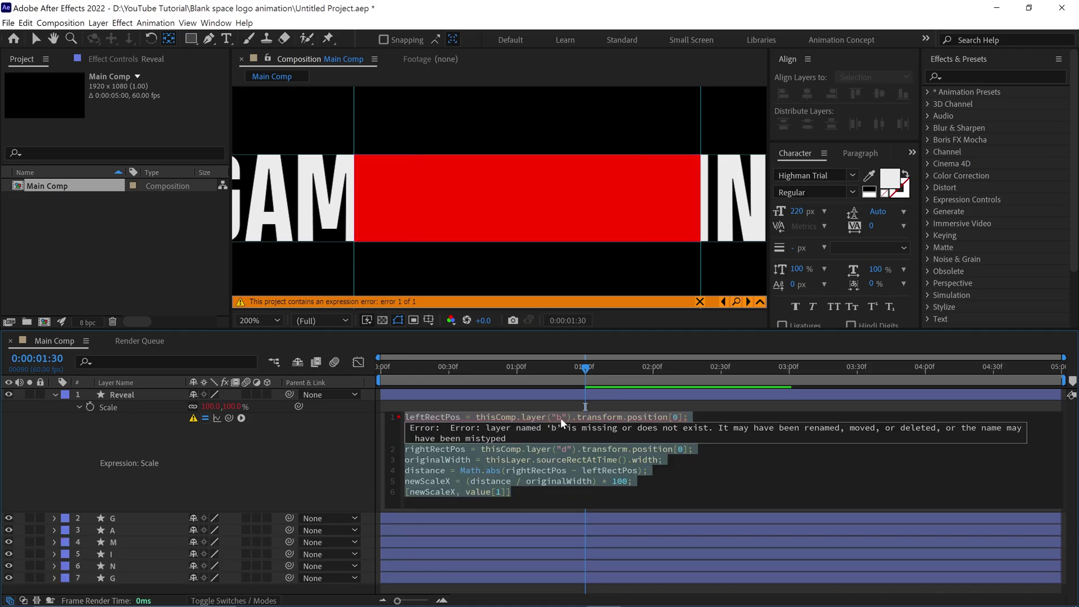
left_click(561, 417)
key("BackSpace")
type("M")
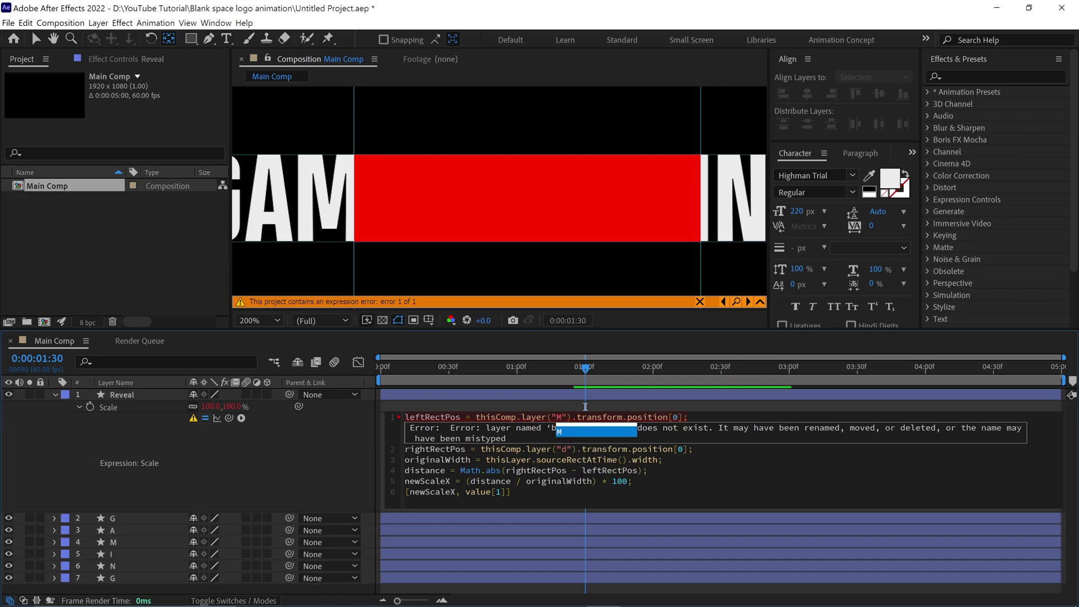
key("End")
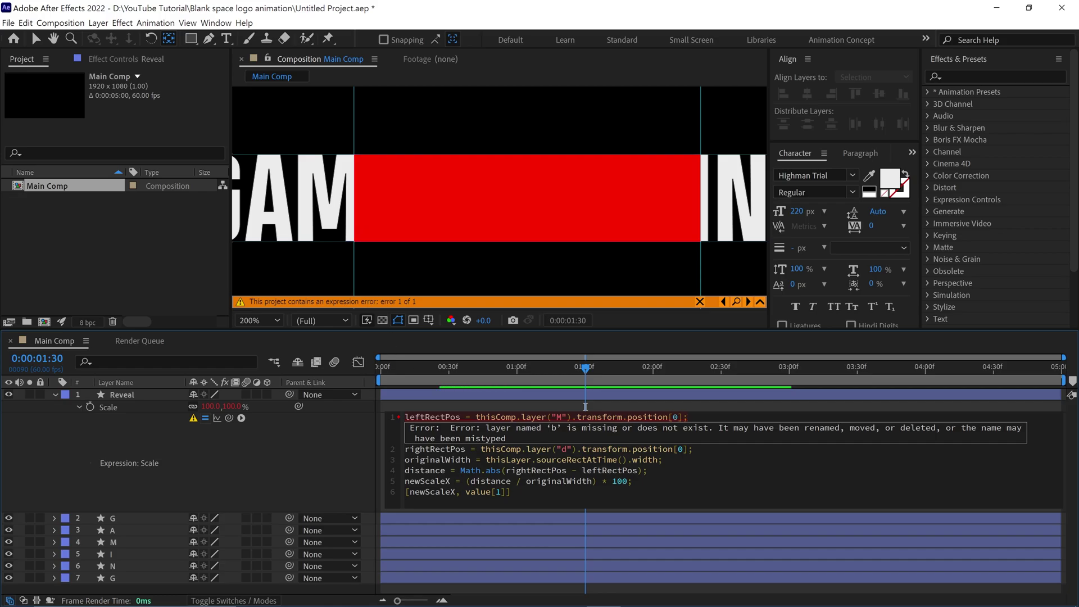
key("BackSpace")
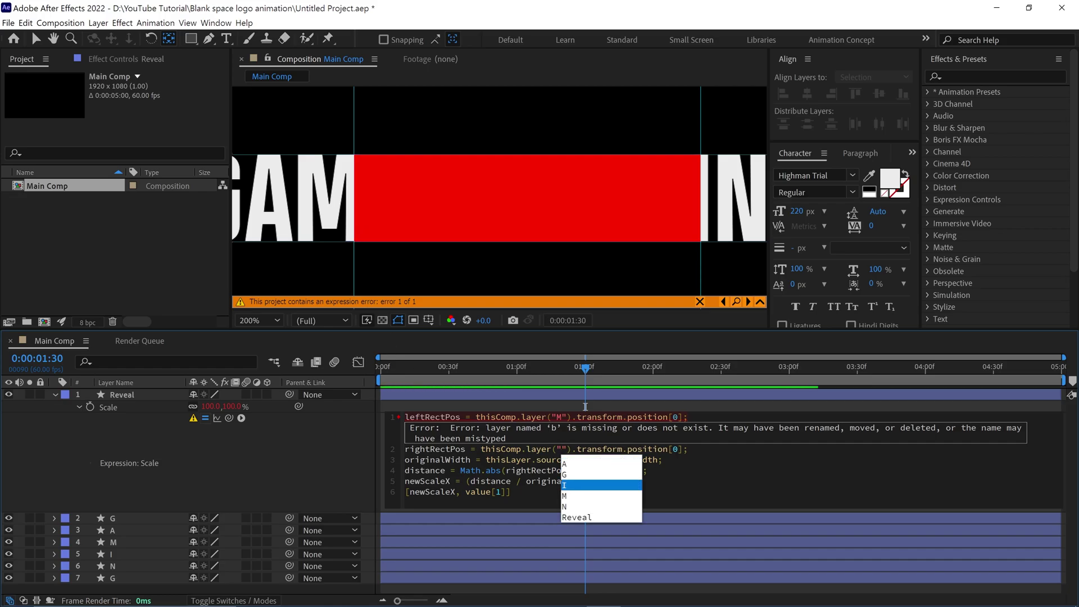
type("I")
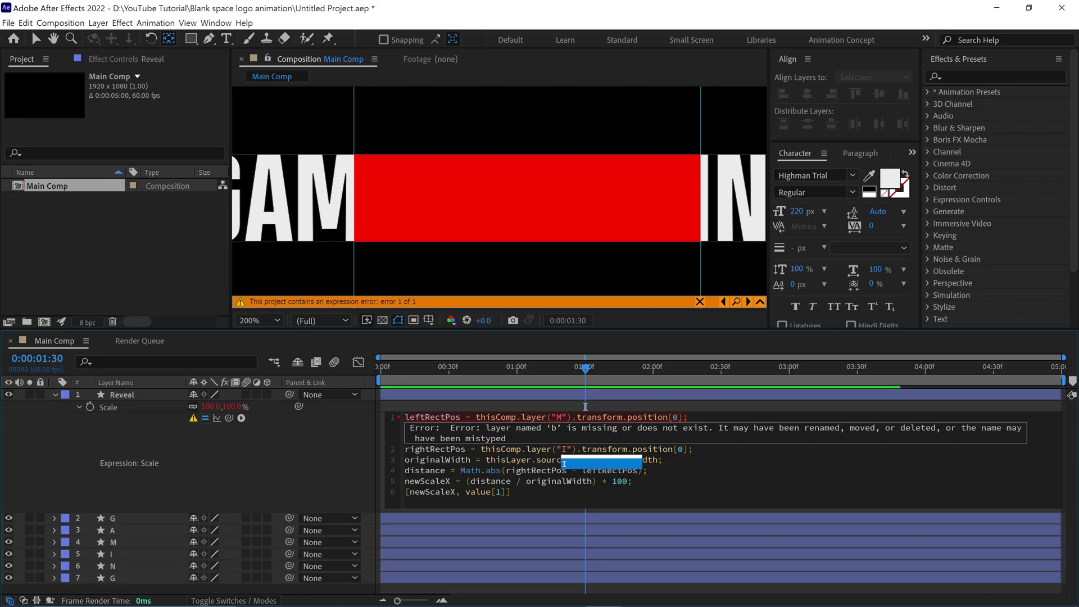
left_click(539, 460)
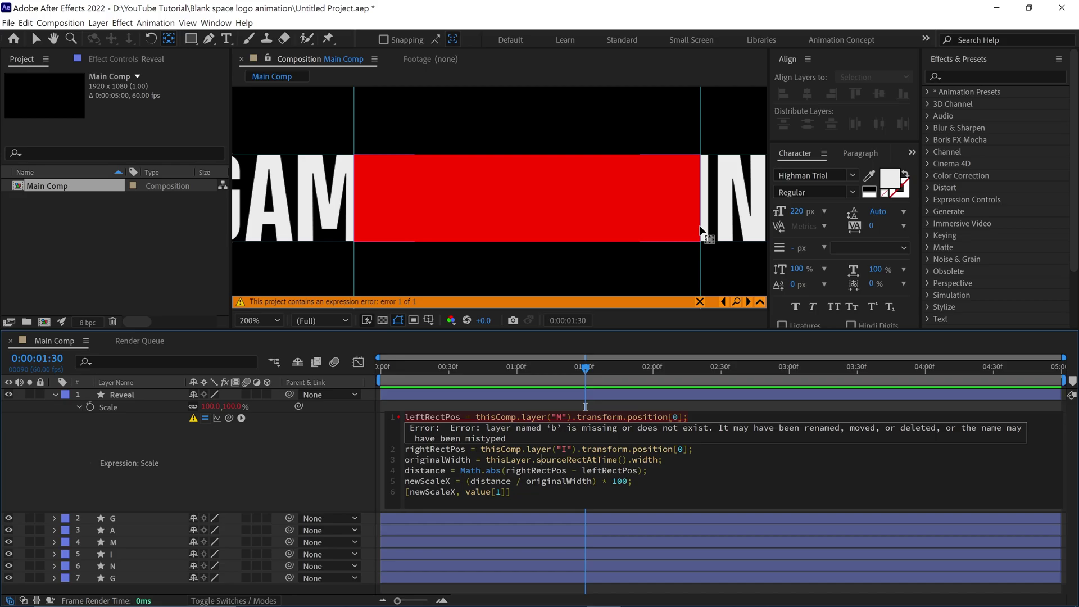
left_click(621, 395)
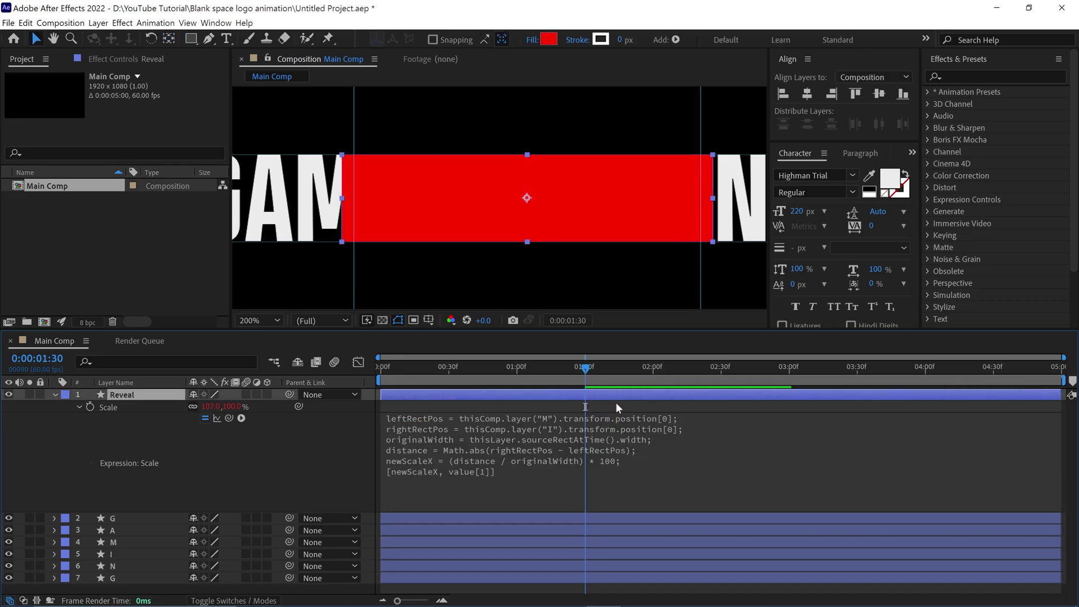
Step: Zoom the view to 100% and preview the animation from the start
key("comma")
left_click_drag(575, 376, 382, 377)
key("space")
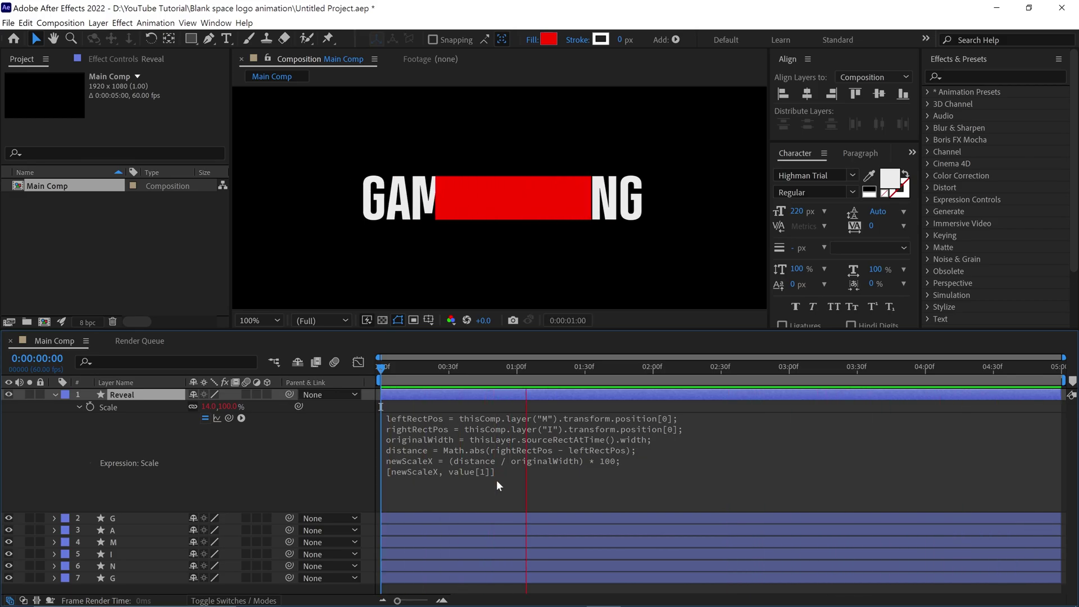
key("space")
Step: Move the Reveal layer below all six letter layers and preview again
left_click(49, 392)
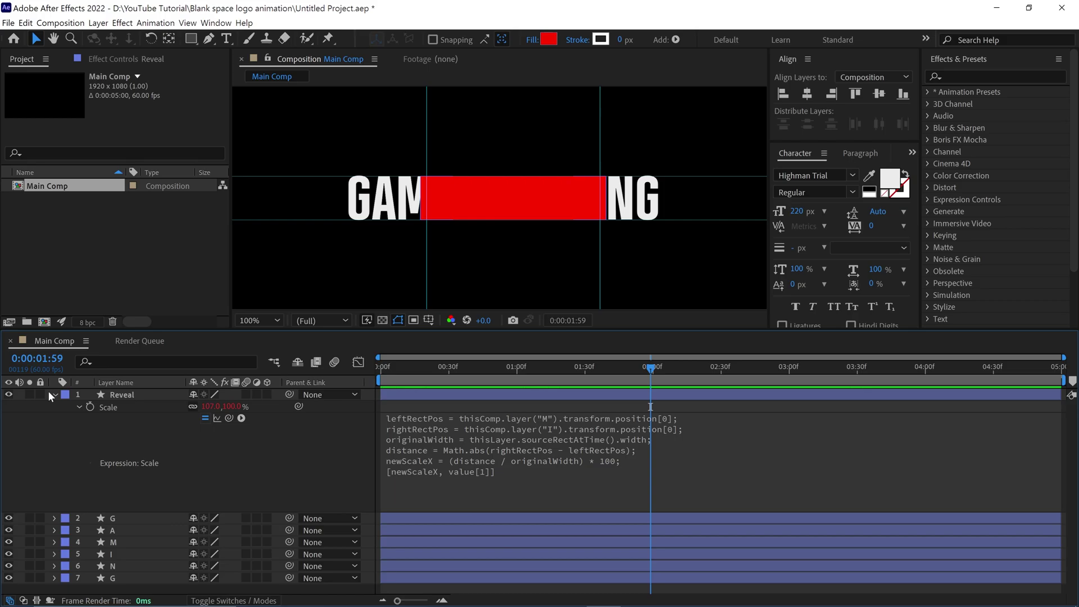
left_click(55, 394)
left_click_drag(121, 394, 121, 475)
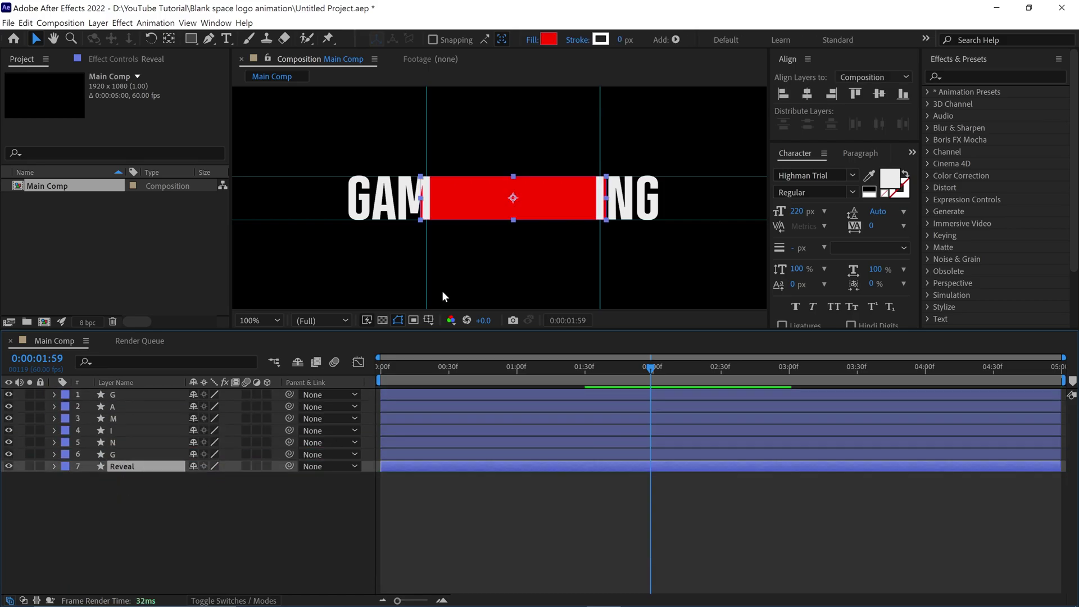
key("space")
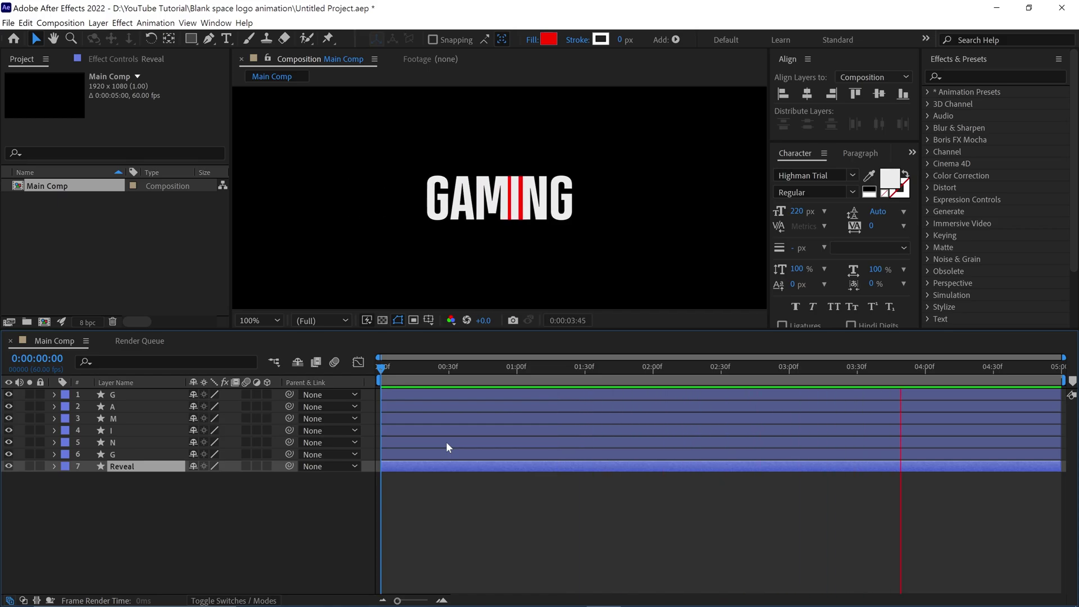
key("space")
Step: Go to the frame where GAM and ING split and show all layers' keyframes
left_click_drag(423, 376, 574, 391)
key("ctrl+a")
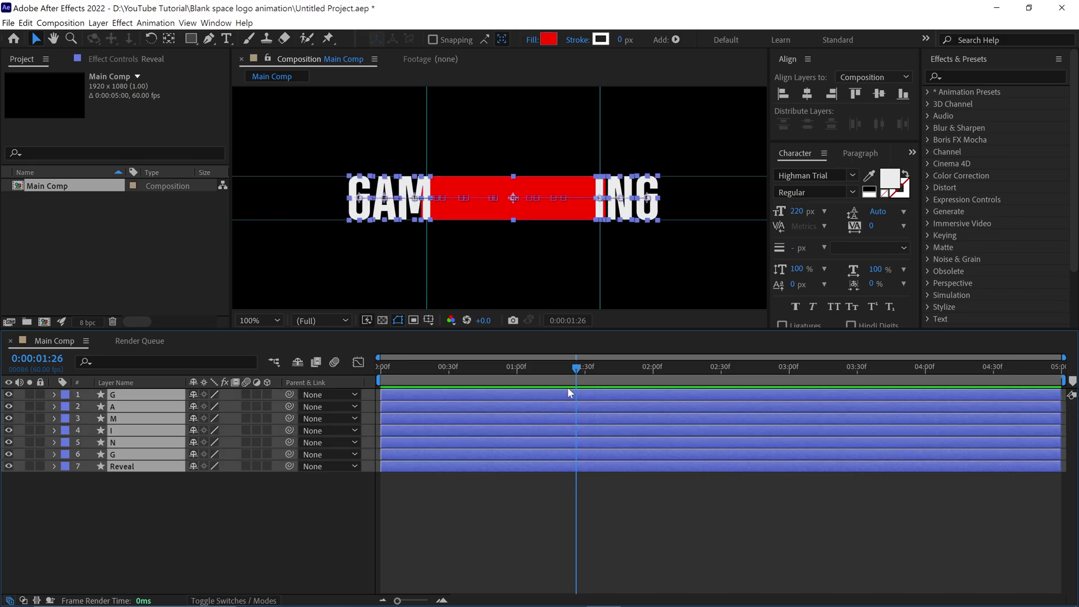
key("u")
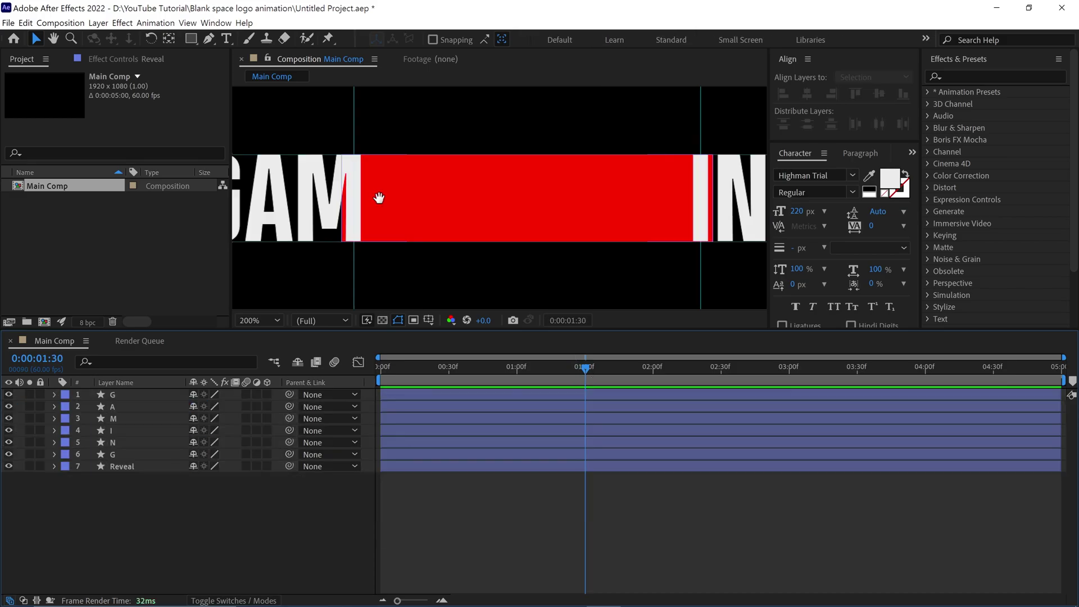
left_click_drag(378, 198, 403, 202)
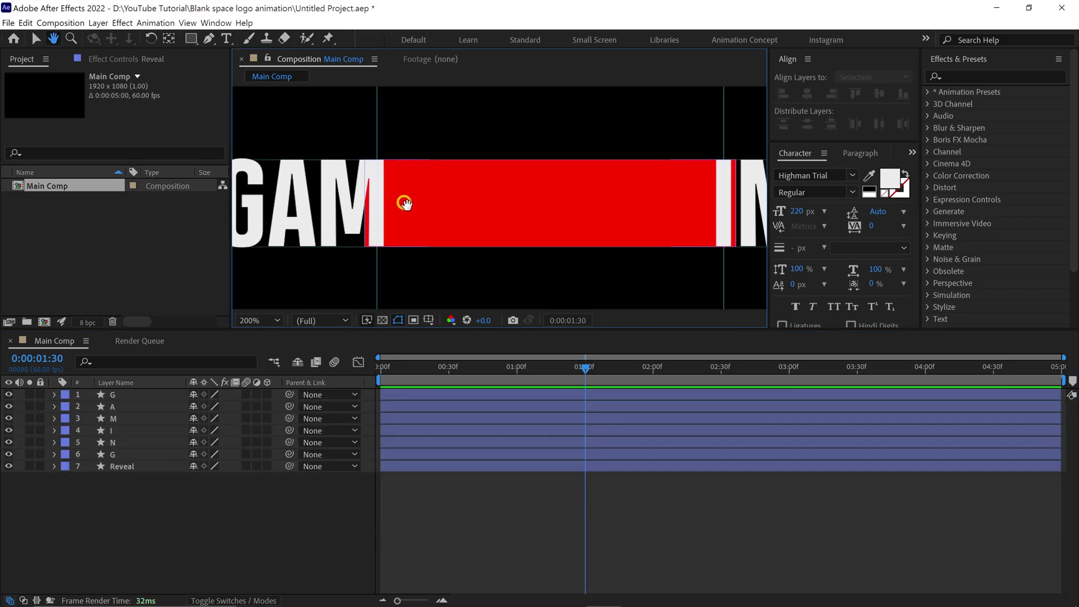
Step: Draw a blue #002FFF rectangle covering the M
left_click(191, 38)
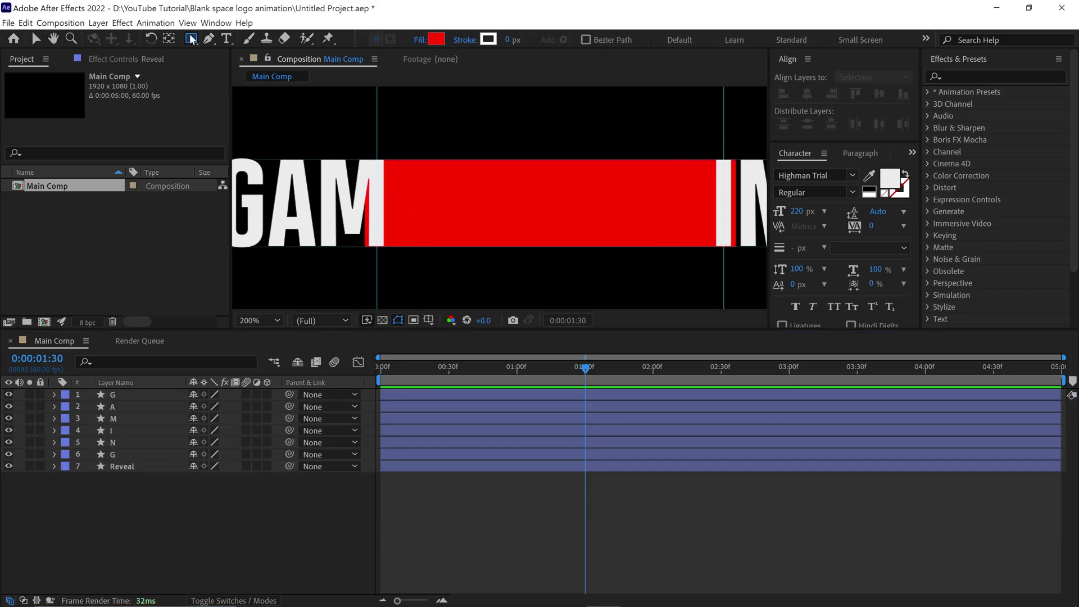
left_click(436, 40)
left_click(908, 269)
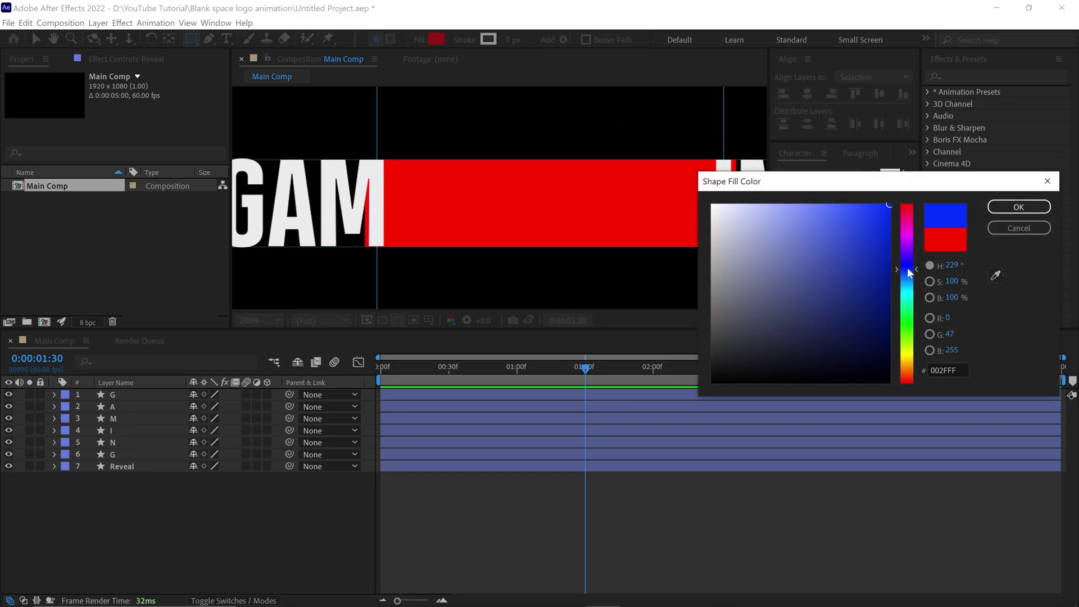
left_click(1018, 206)
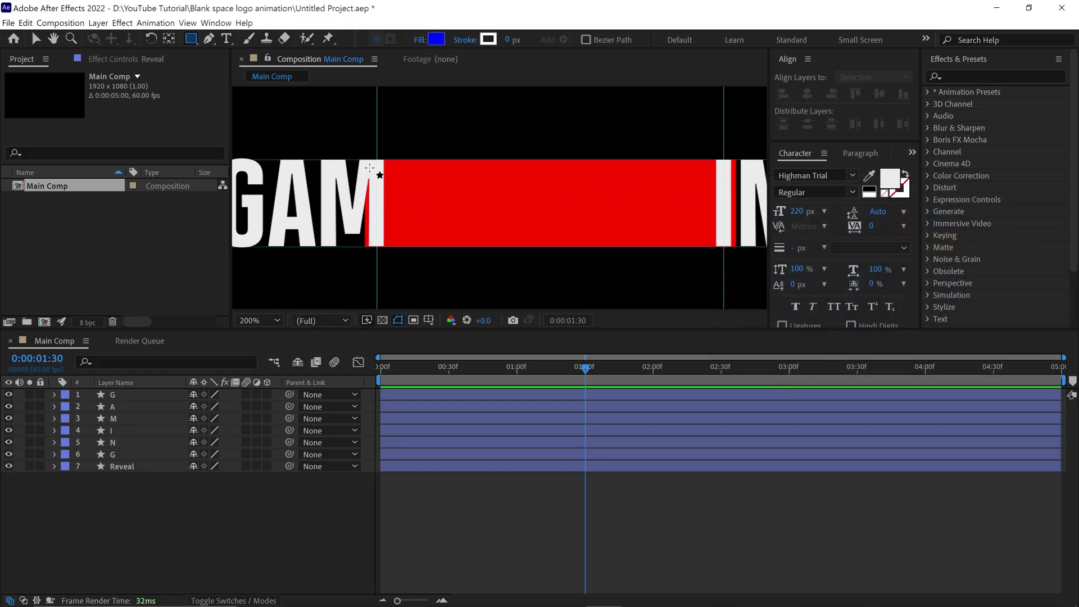
scroll(370, 168, "up", 2)
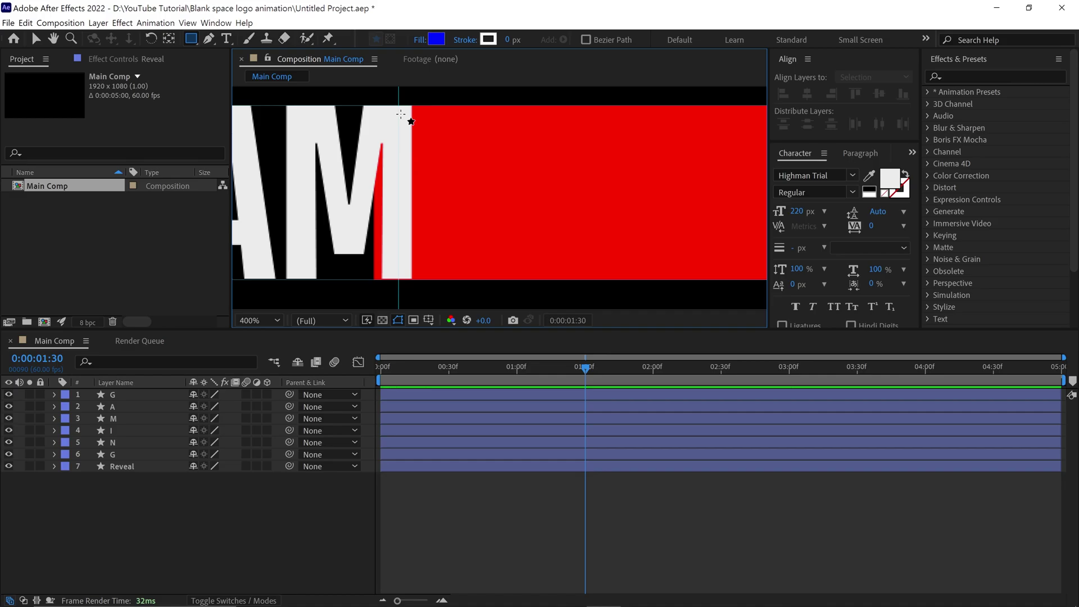
mouse_move(399, 110)
left_mouse_down()
mouse_move(362, 137)
mouse_move(279, 260)
mouse_move(279, 279)
left_mouse_up()
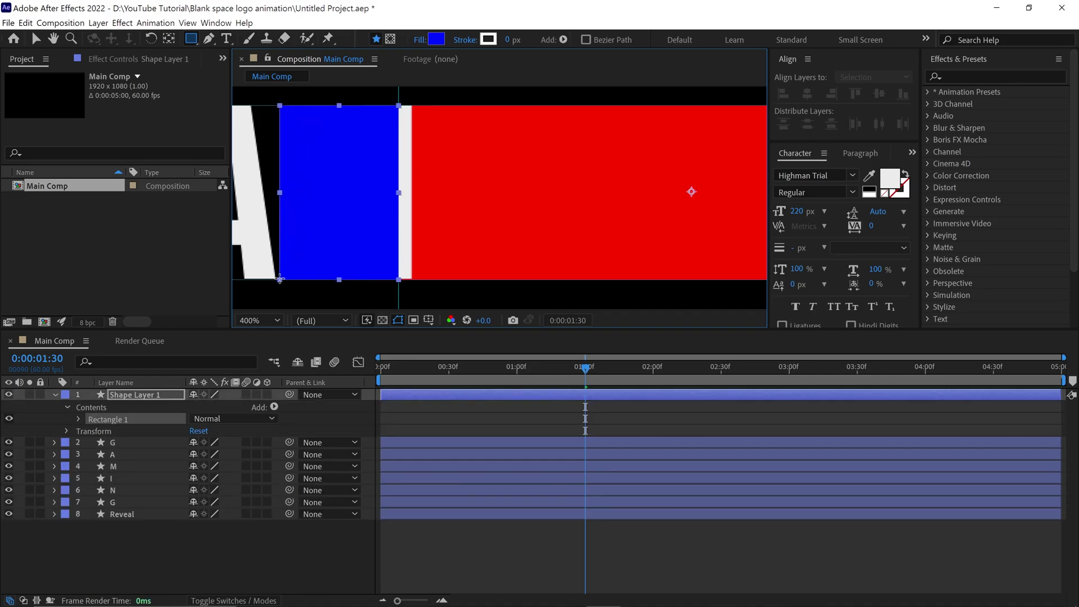
Step: Duplicate the blue rectangle and move the copy beside the N
key("v")
key("comma")
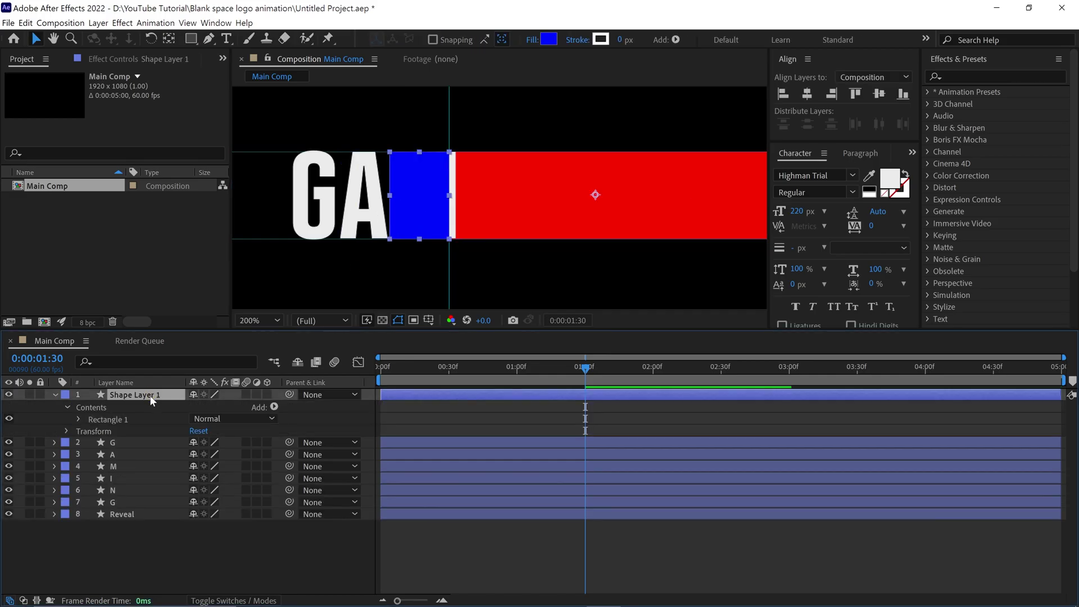
type("1")
key("ctrl+d")
key("h")
left_click_drag(403, 291, 300, 291)
key("v")
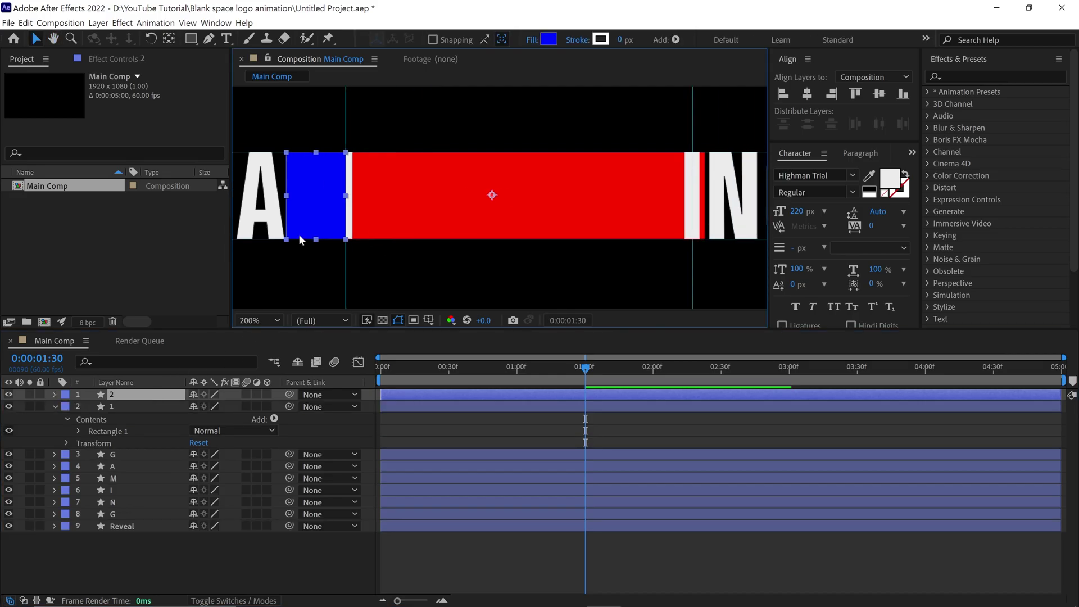
left_click_drag(314, 231, 722, 243)
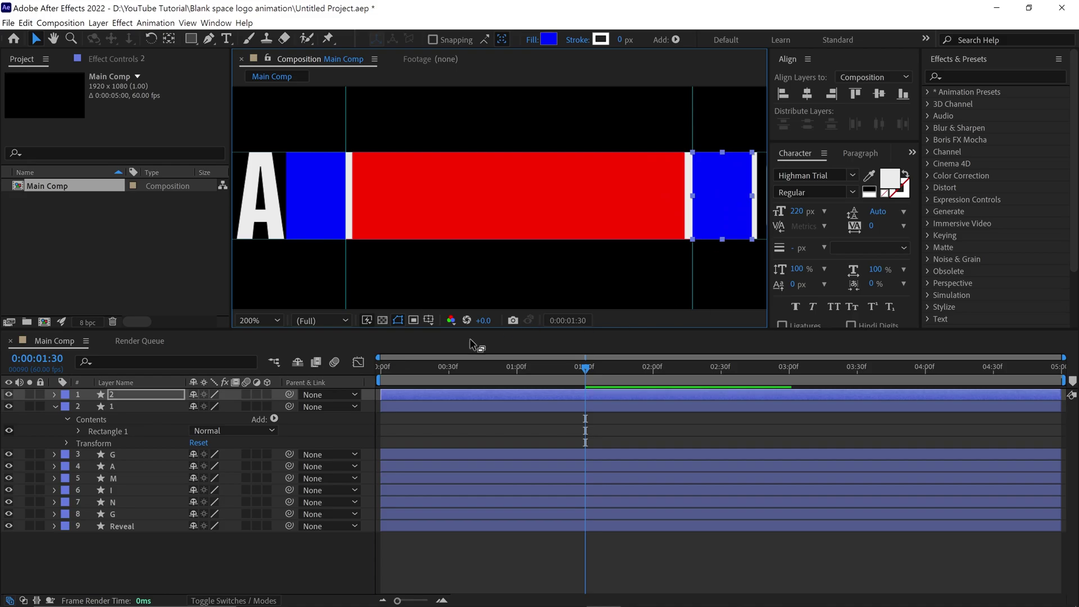
Step: Parent the left blue rectangle to the M layer and the right one to the I layer
left_click(130, 406)
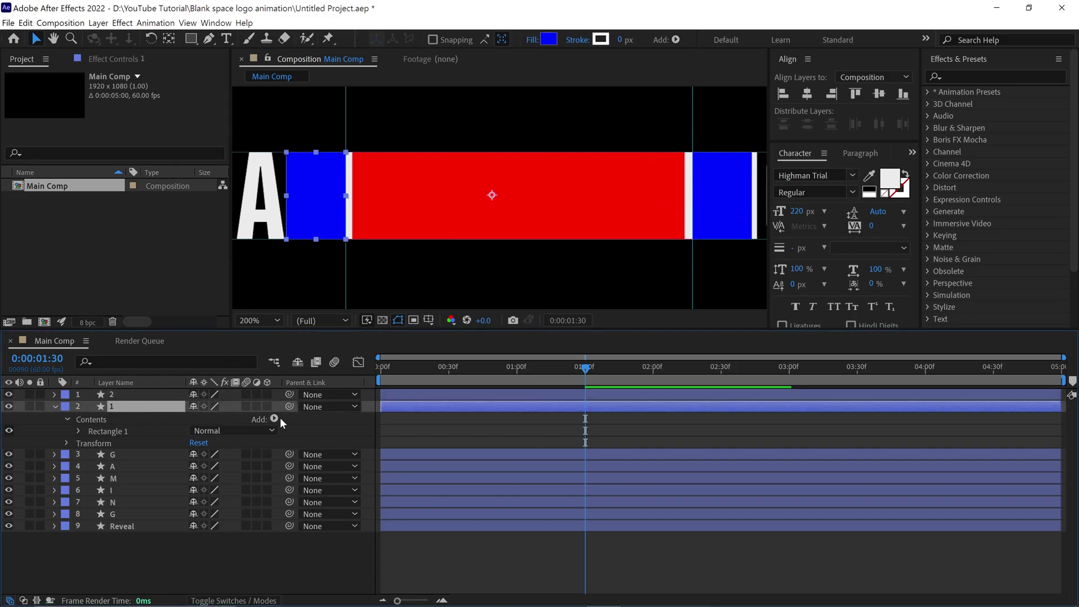
left_click_drag(288, 406, 118, 478)
left_click(126, 396)
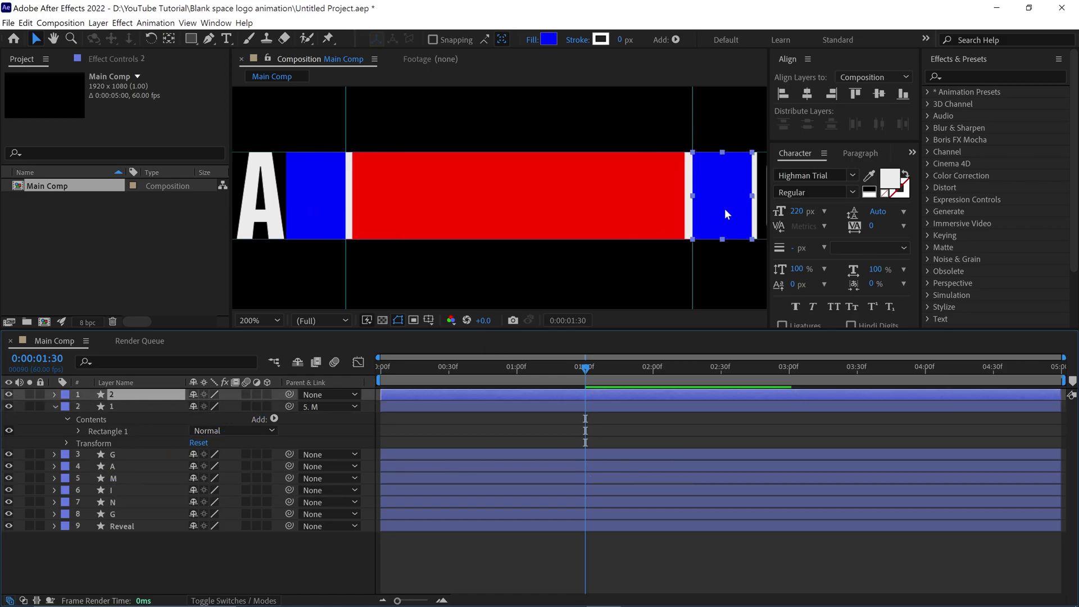
left_click_drag(288, 395, 120, 493)
Step: Hide both blue rectangles, mark them shy and hide shy layers from the timeline
left_click(140, 409, "shift")
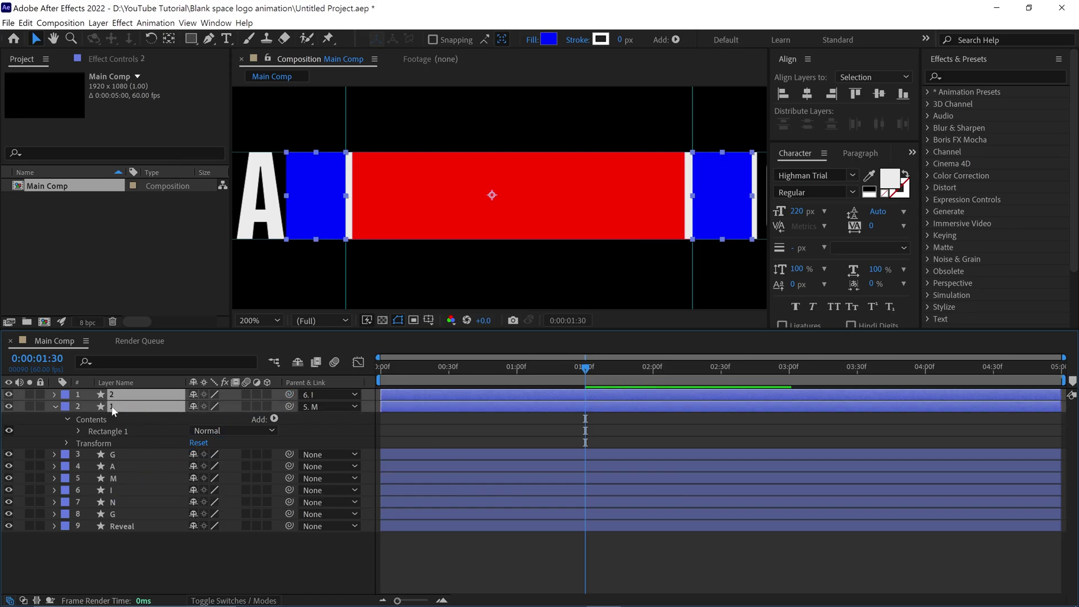
left_click_drag(8, 395, 8, 406)
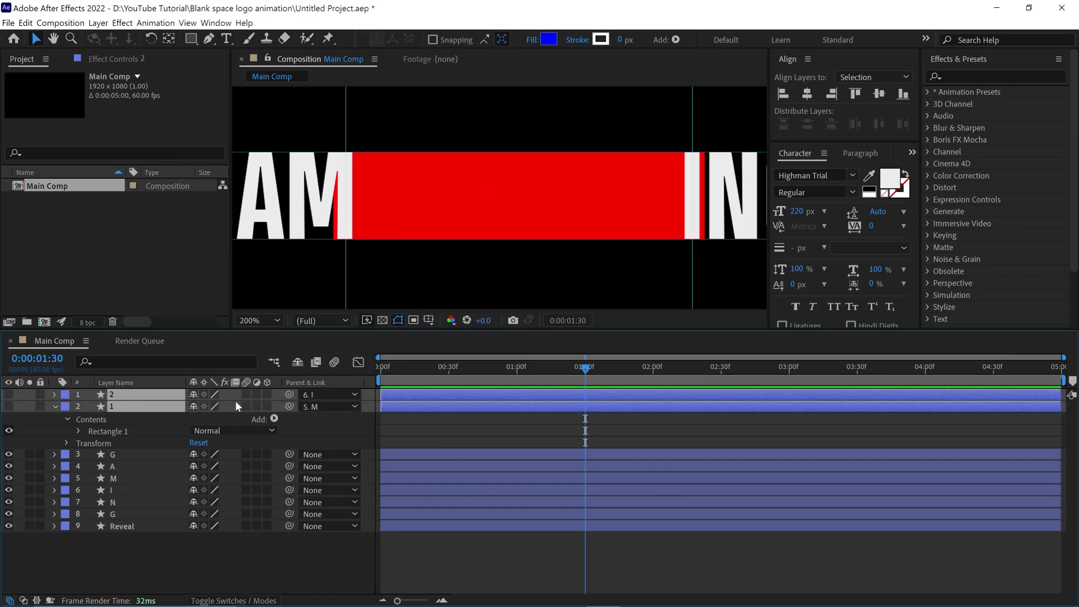
left_click(193, 397)
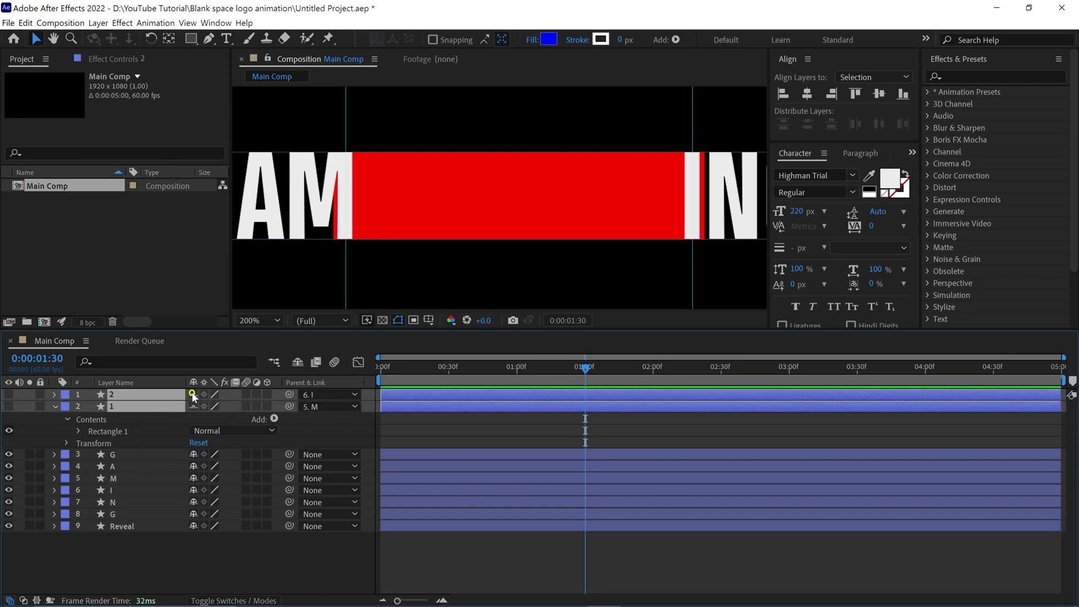
left_click(299, 363)
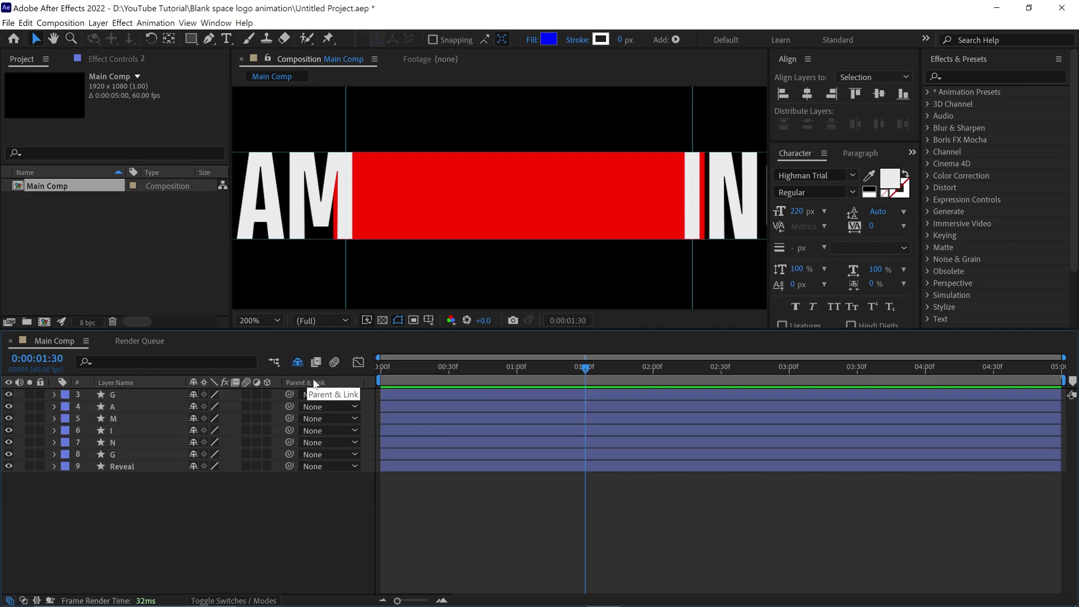
left_click(141, 467)
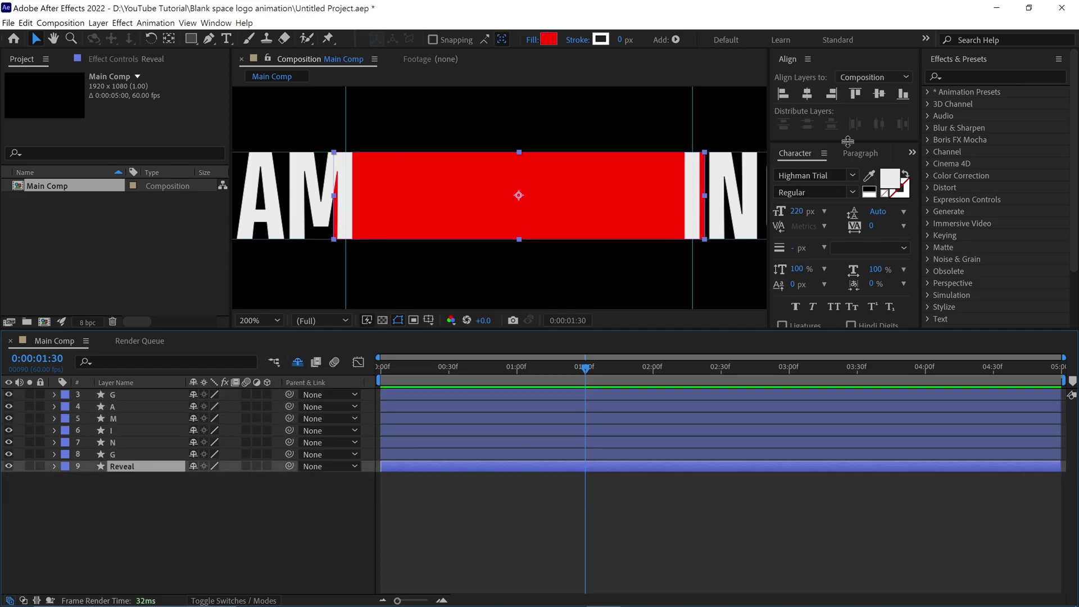
Step: Apply Set Matte to Reveal, using rectangle layer 1 as an inverted matte
left_click(963, 78)
type("set")
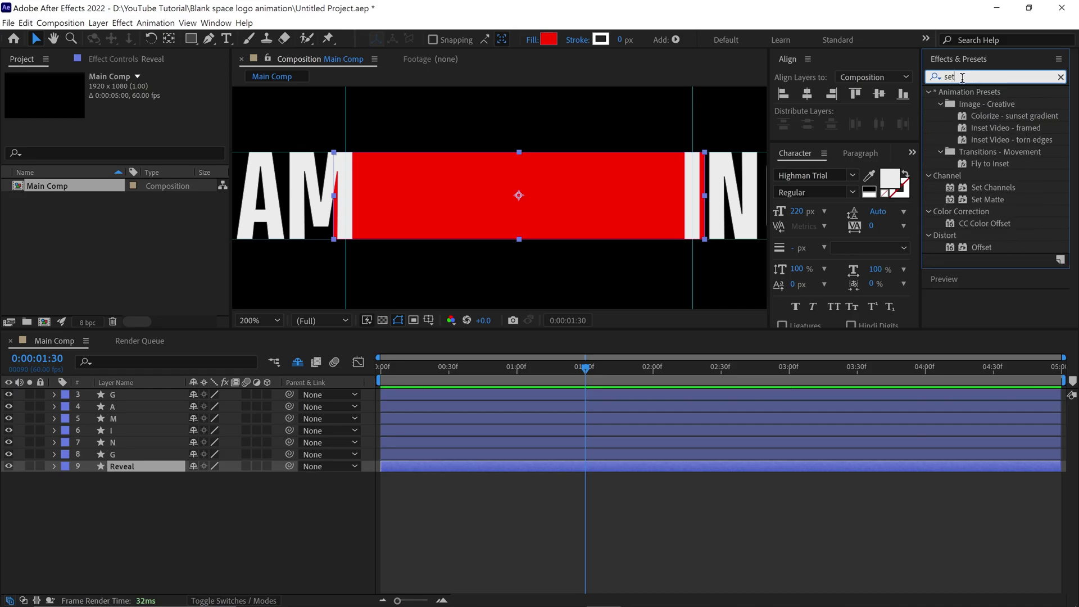
type(" m")
left_click_drag(995, 104, 130, 467)
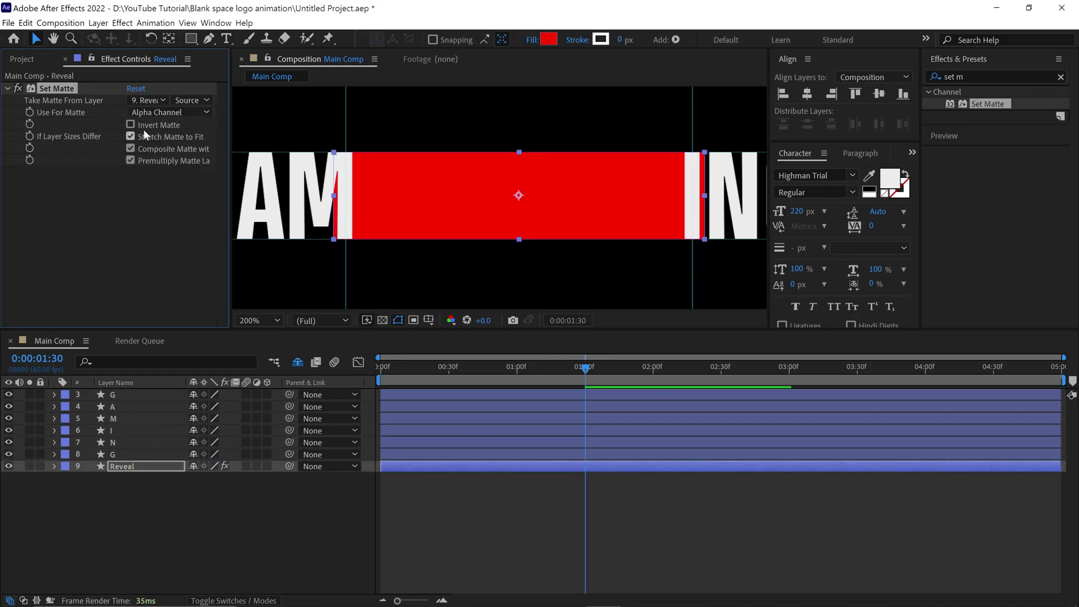
left_click(147, 100)
left_click(164, 141)
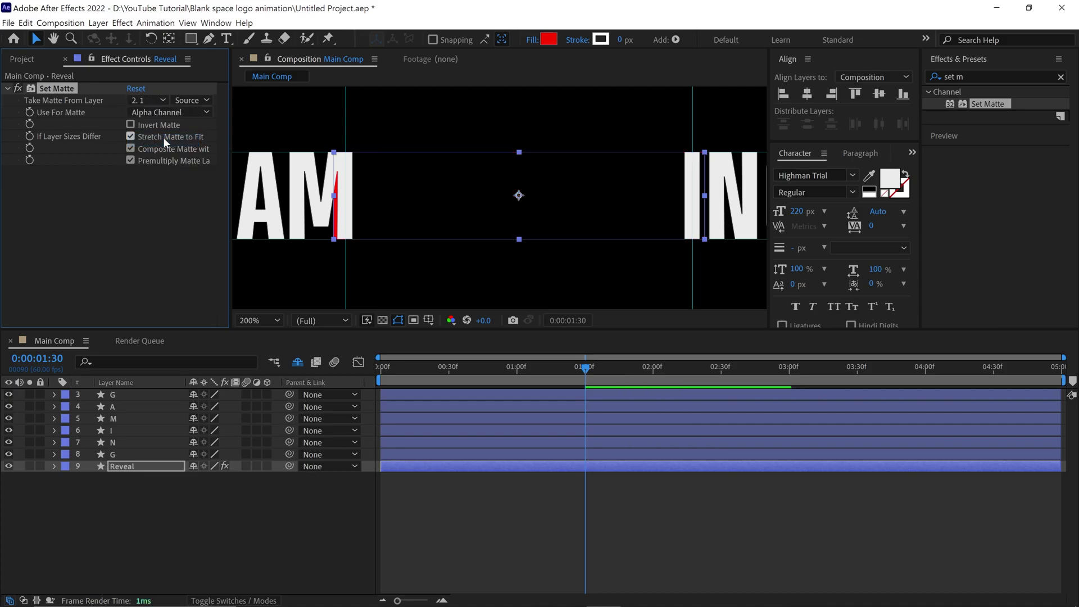
left_click(129, 124)
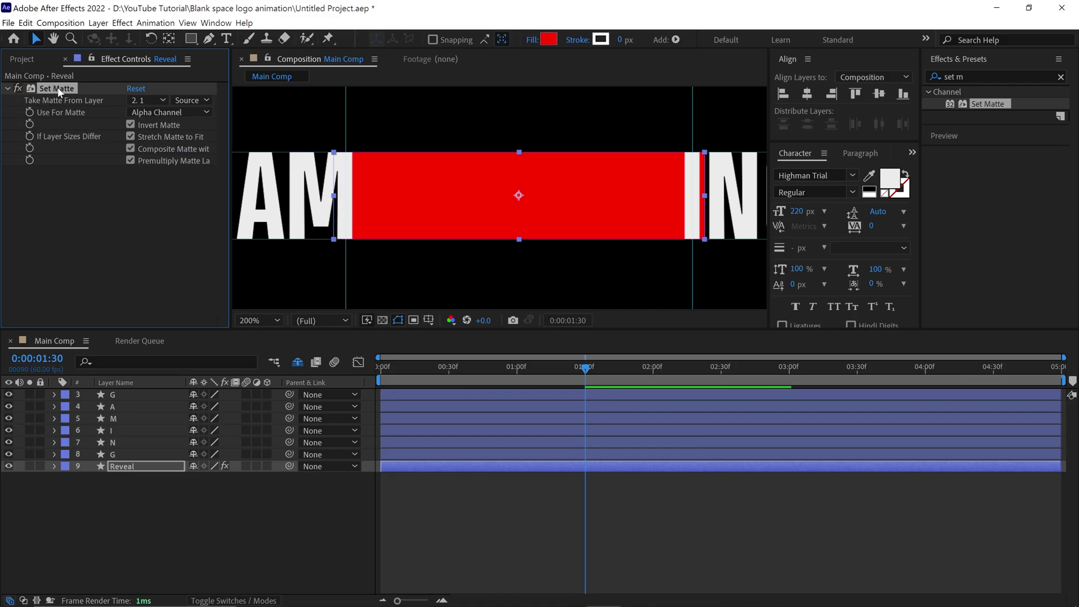
Step: Duplicate the Set Matte with rectangle layer 2 as its source and preview the GAMING animation
key("ctrl+d")
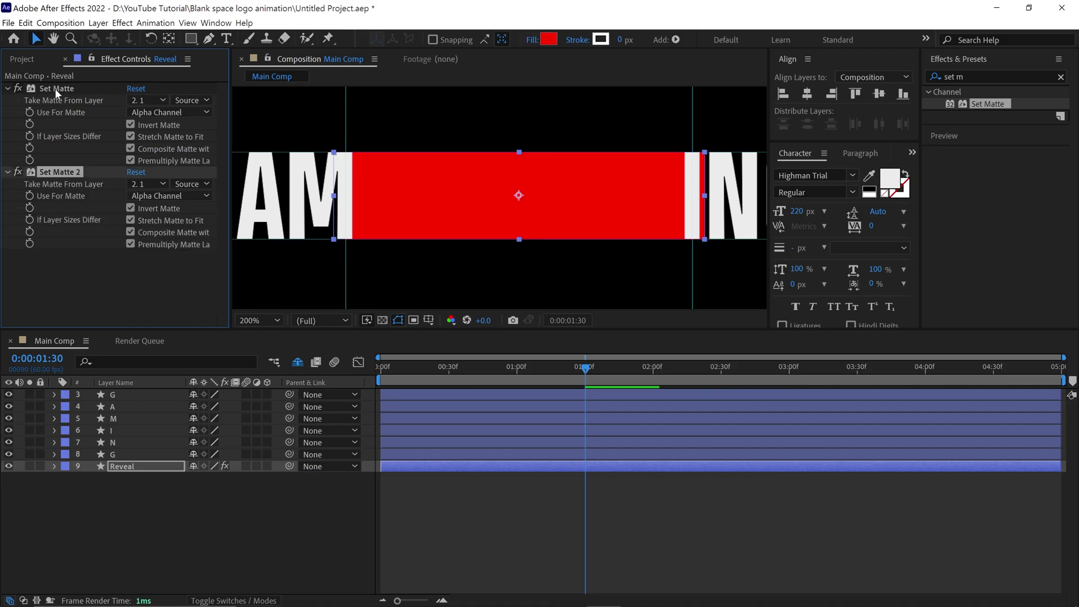
left_click(146, 183)
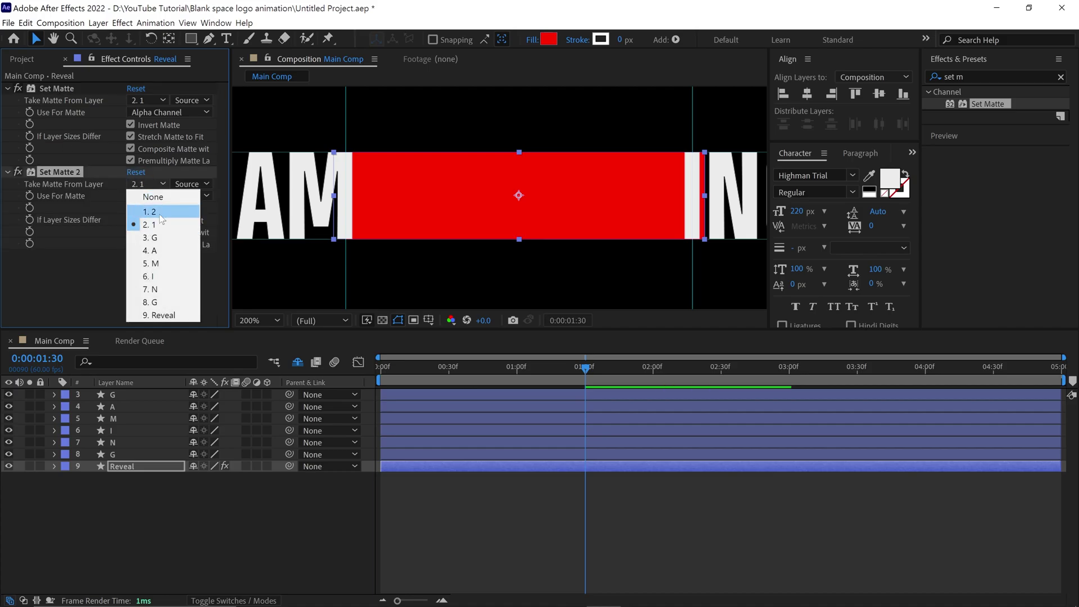
left_click(156, 213)
scroll(554, 291, "down", 1)
key("space")
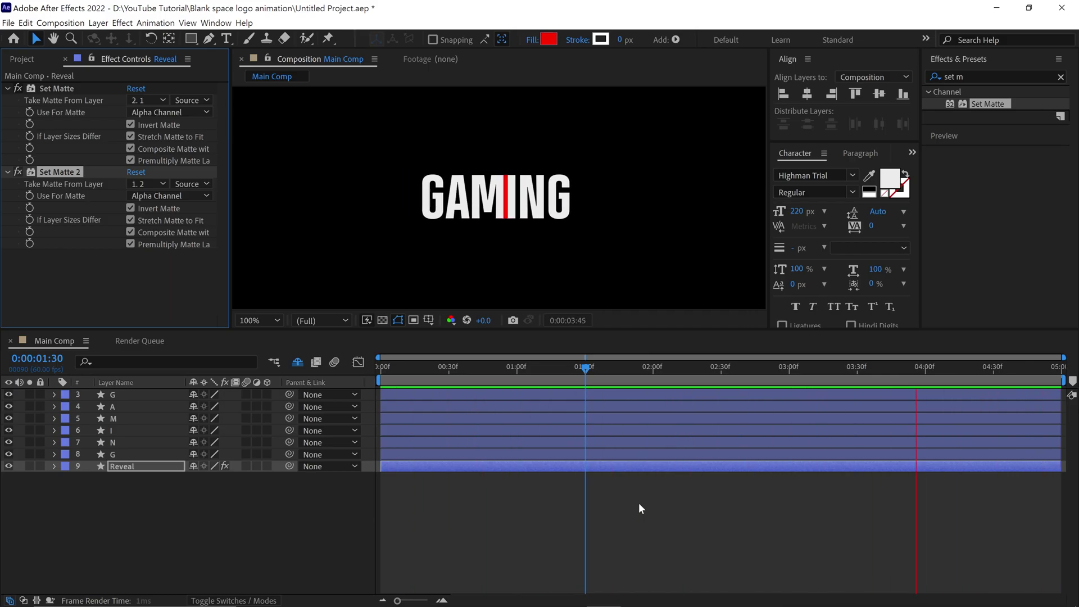
Step: Trim Reveal's in-point to 0:00:00:22 and out-point to 0:00:03:34, then preview
key("space")
left_click_drag(955, 371, 431, 379)
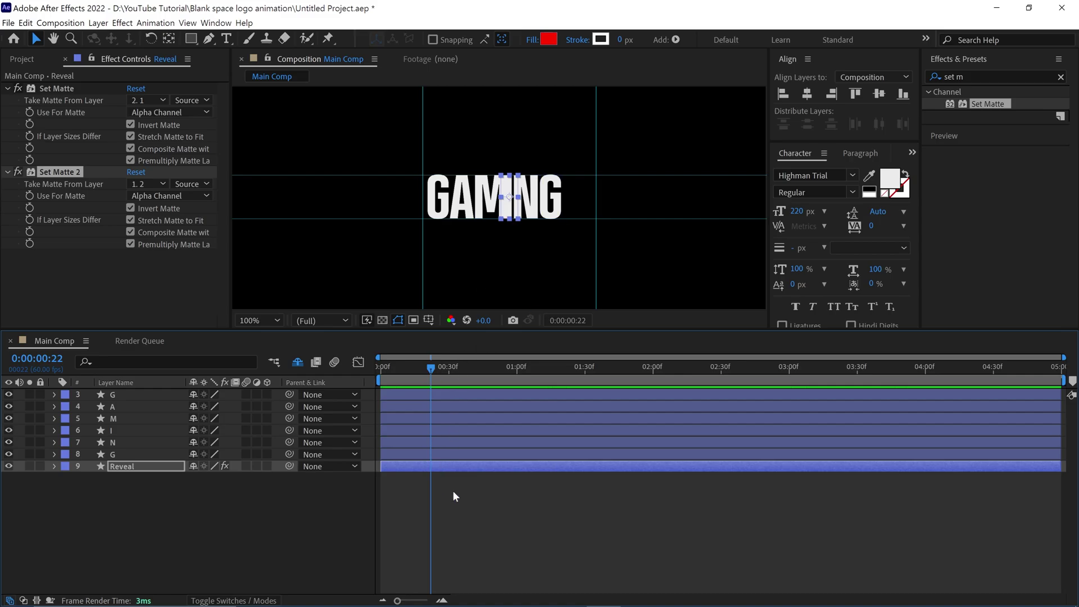
key("alt+bracketleft")
left_click_drag(430, 370, 879, 477)
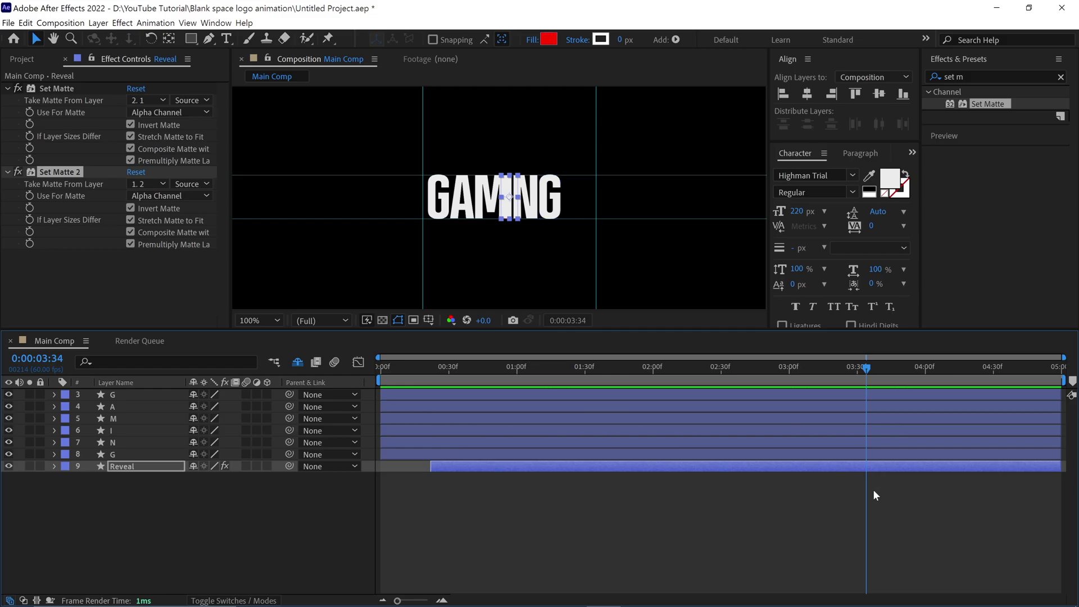
key("alt+bracketright")
key("space")
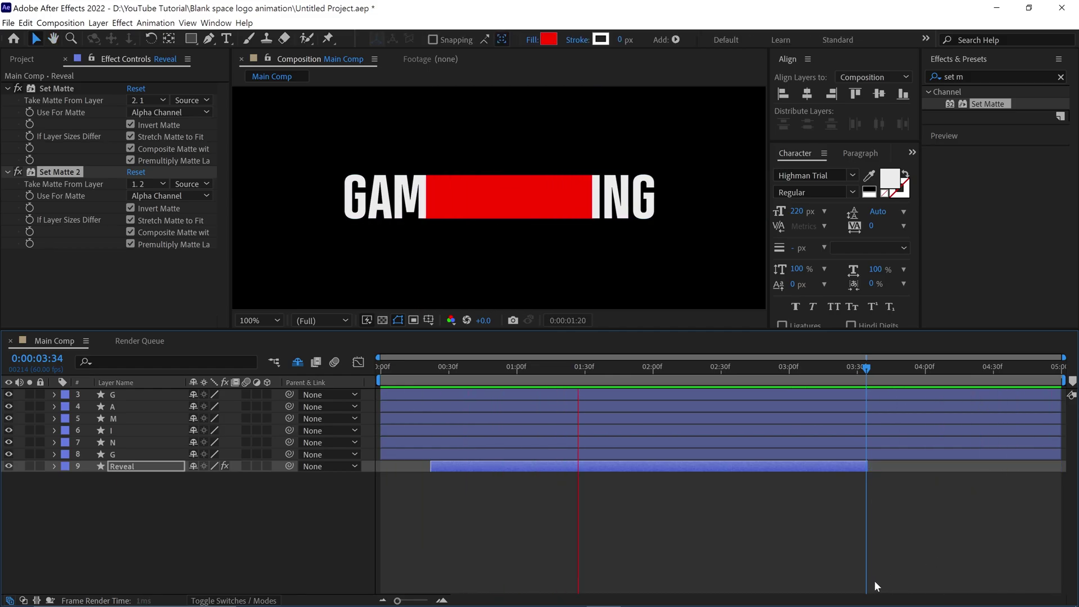
Step: Create a new composition named Video
left_click(22, 58)
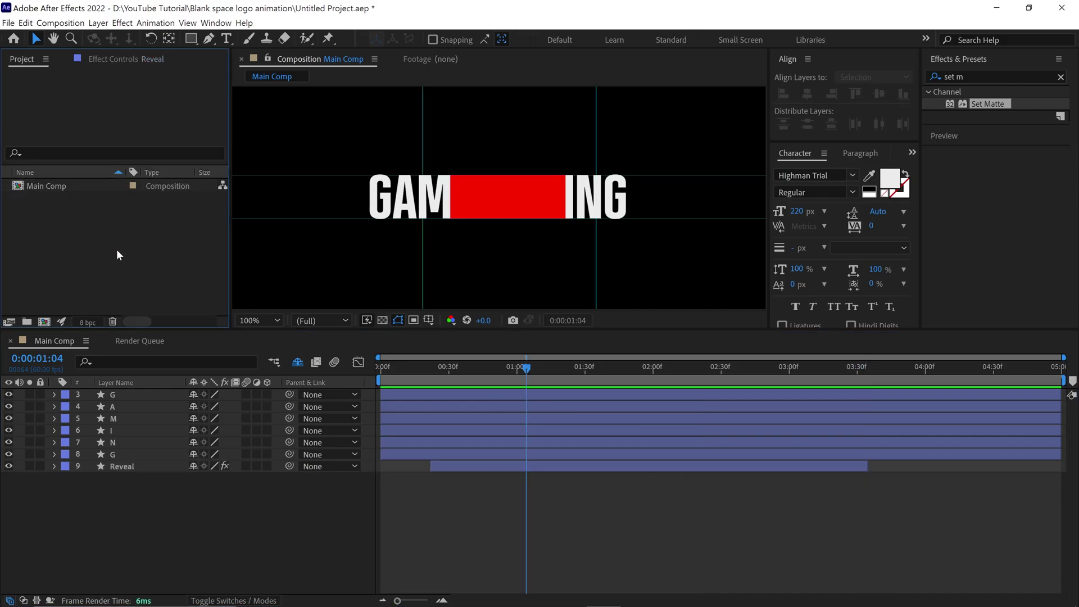
left_click(44, 322)
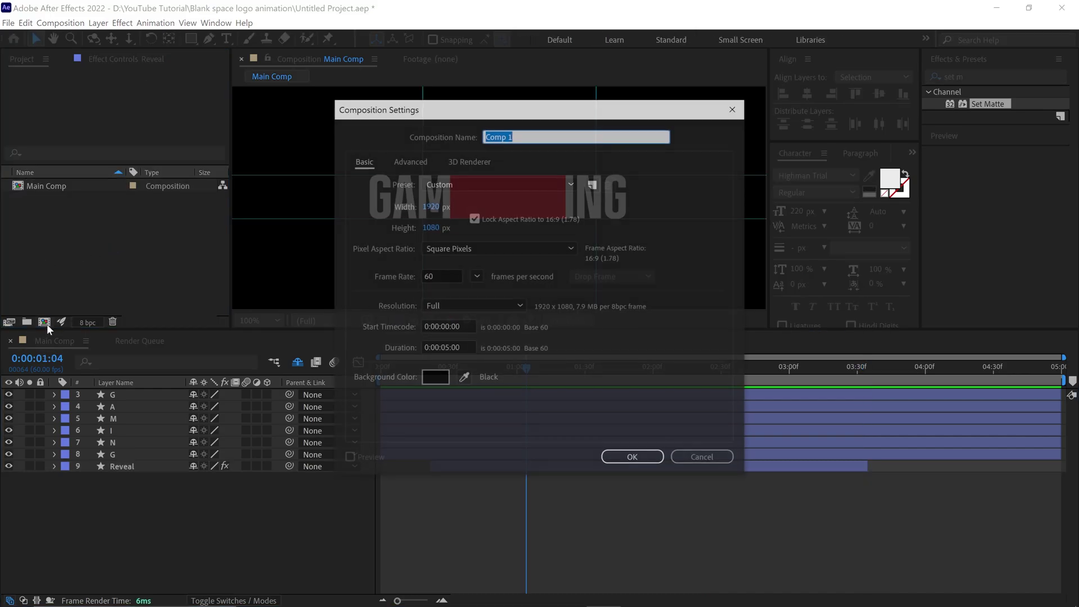
type("Video")
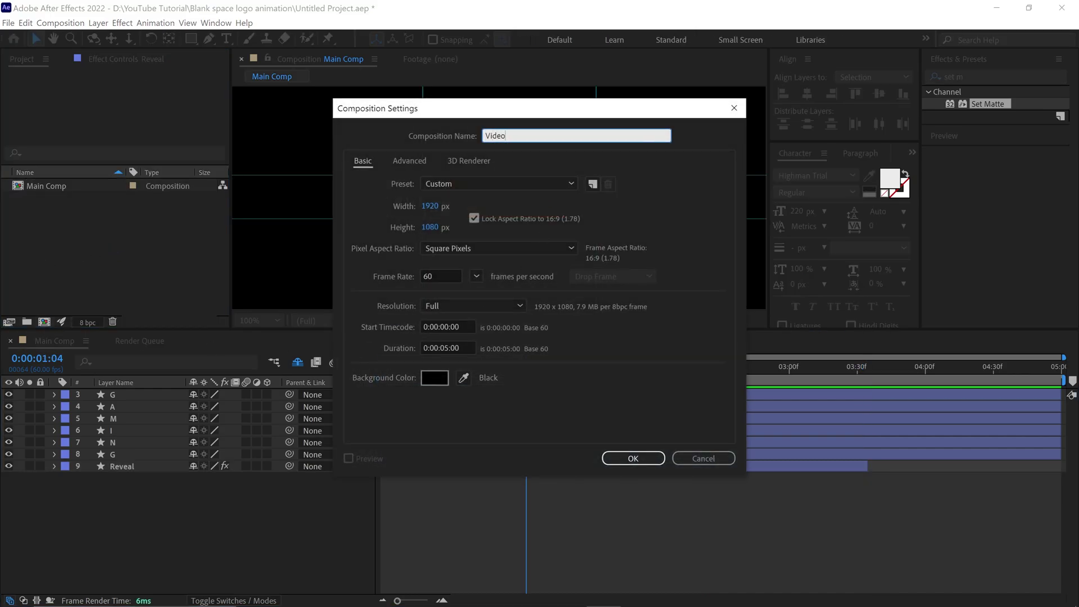
left_click(629, 458)
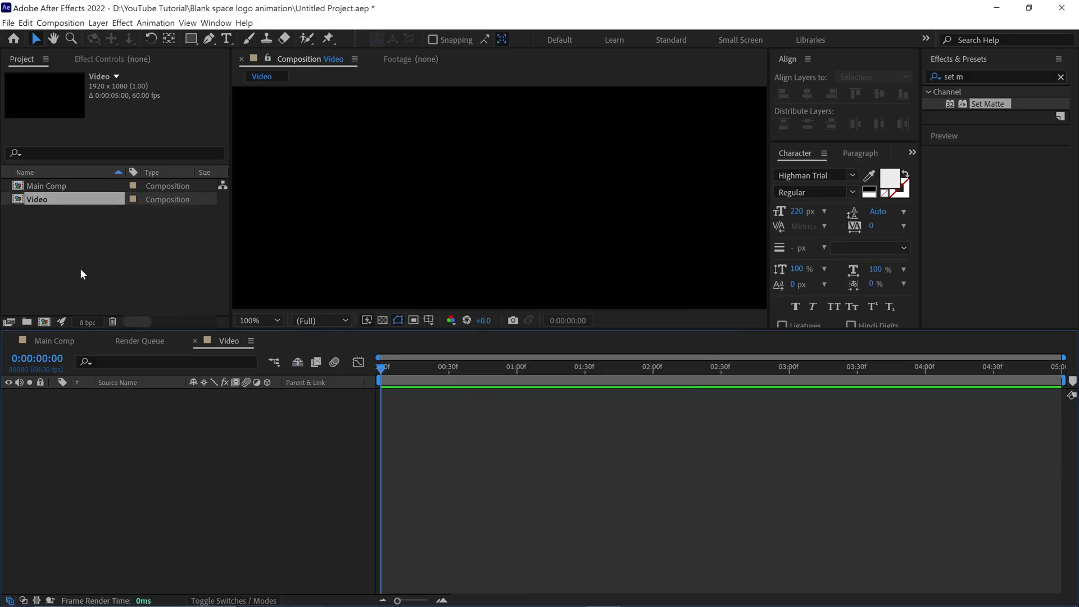
double_click(92, 270)
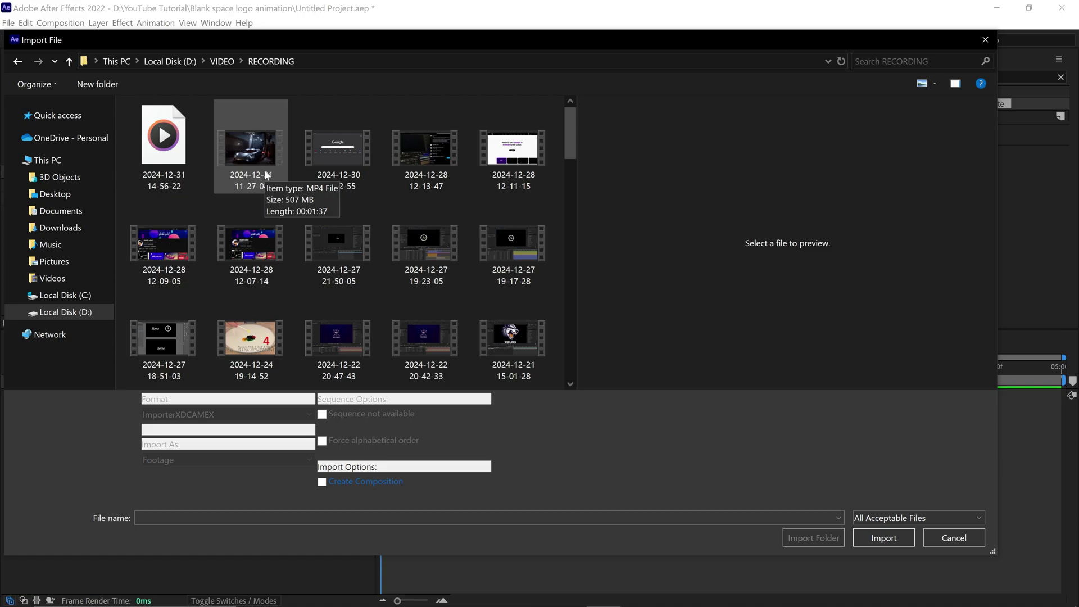
left_click(265, 173)
left_click(866, 531)
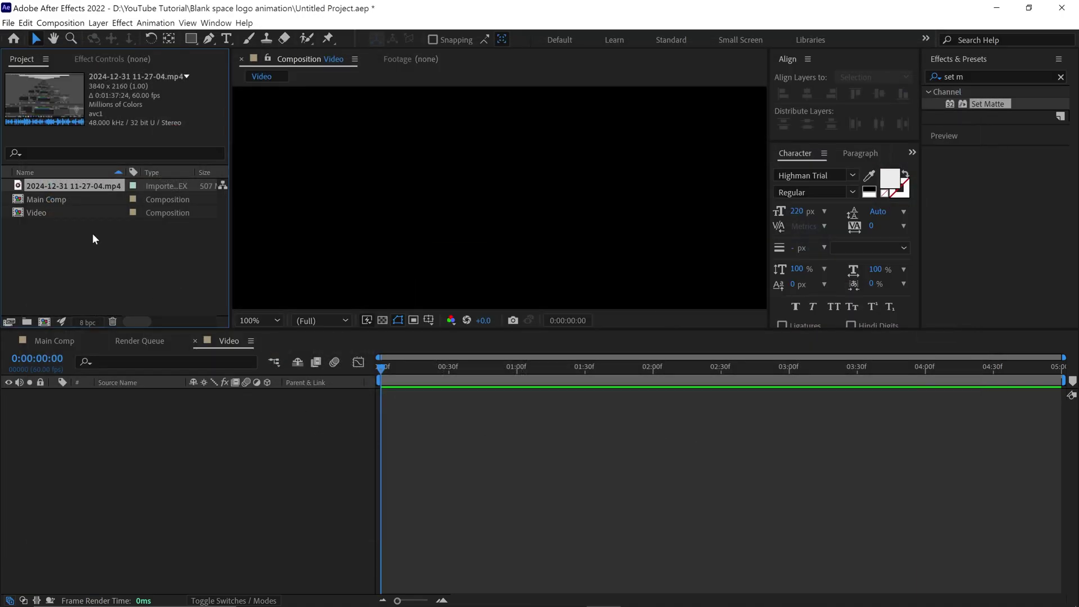
double_click(73, 185)
left_click_drag(73, 186, 96, 433)
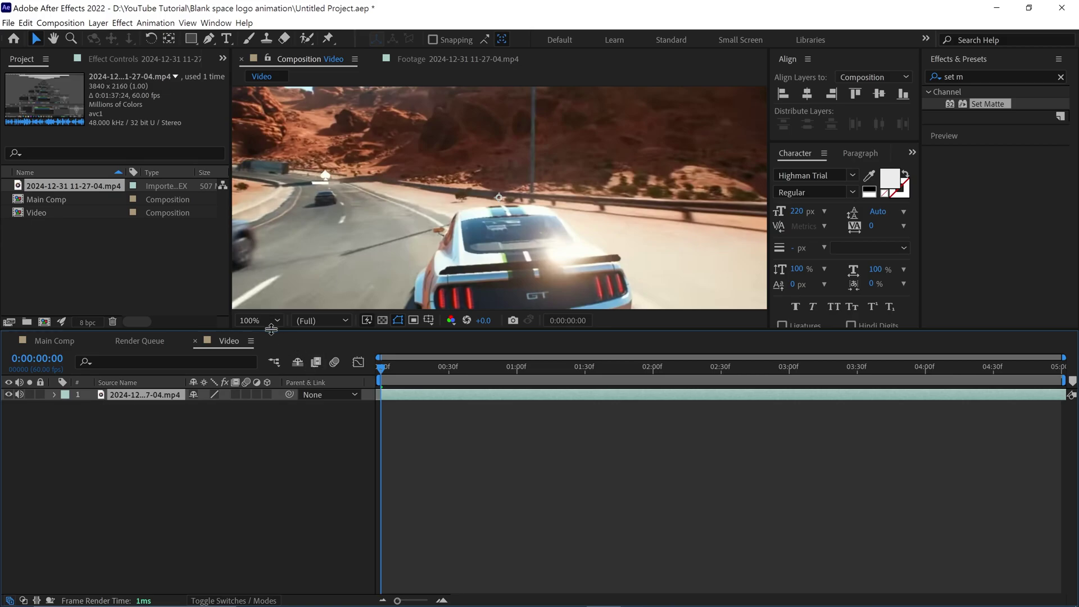
left_click(265, 321)
left_click(254, 342)
Step: Pre-compose the footage layer as Video Footage, moving all attributes into it
left_click_drag(384, 391, 377, 416)
right_click(141, 398)
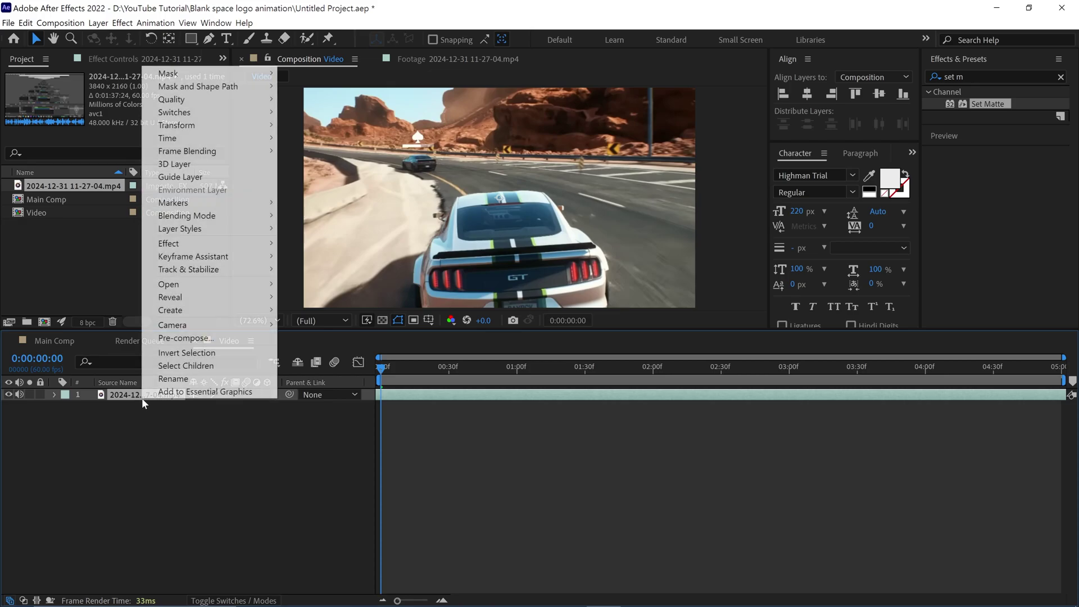
left_click(185, 337)
type("Video Footage")
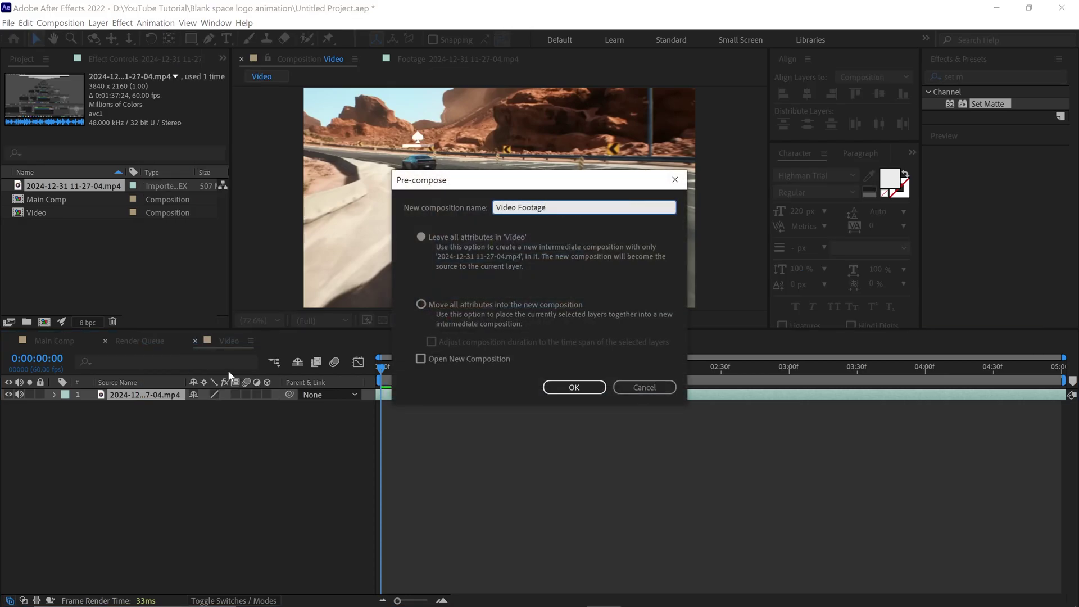
left_click(422, 304)
left_click(574, 387)
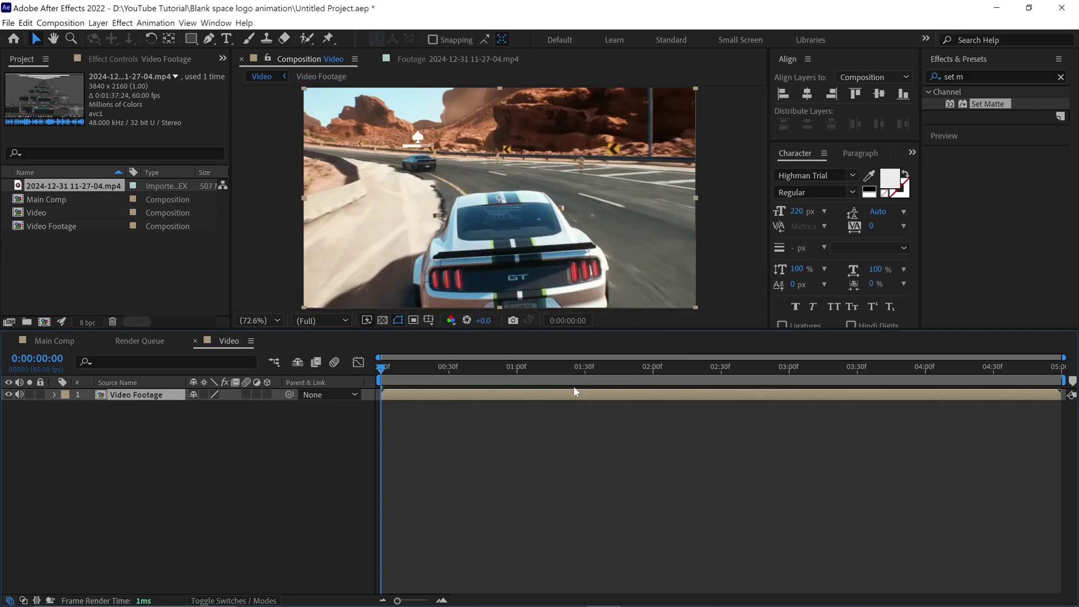
Step: Place the Video comp under the Main Comp letter layers, scaled to about 26.5% and shifted right
left_click(47, 339)
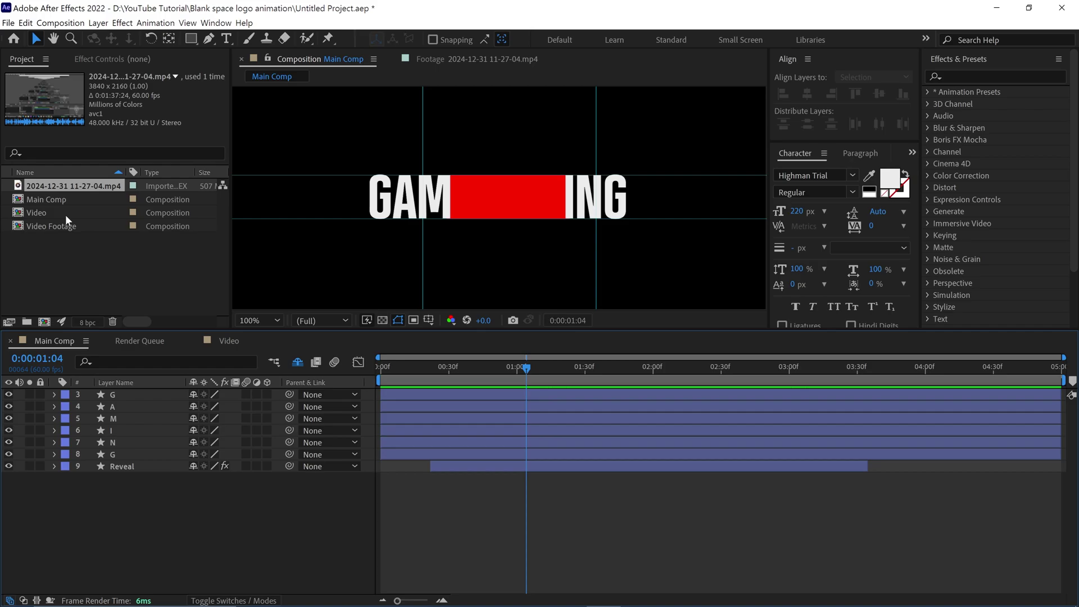
left_click_drag(65, 215, 127, 478)
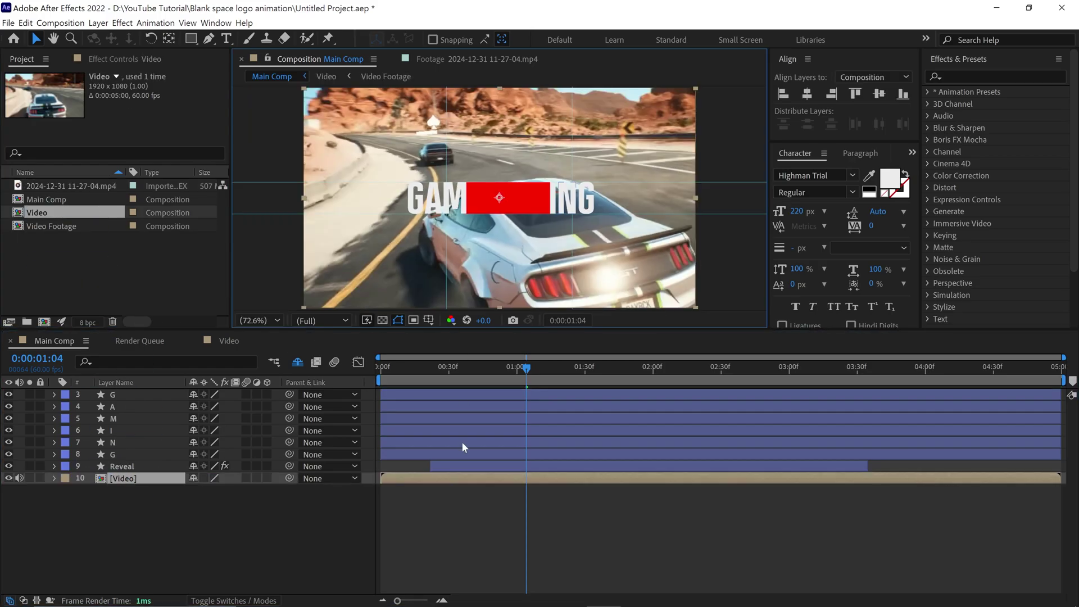
key("s")
left_click_drag(210, 489, 159, 495)
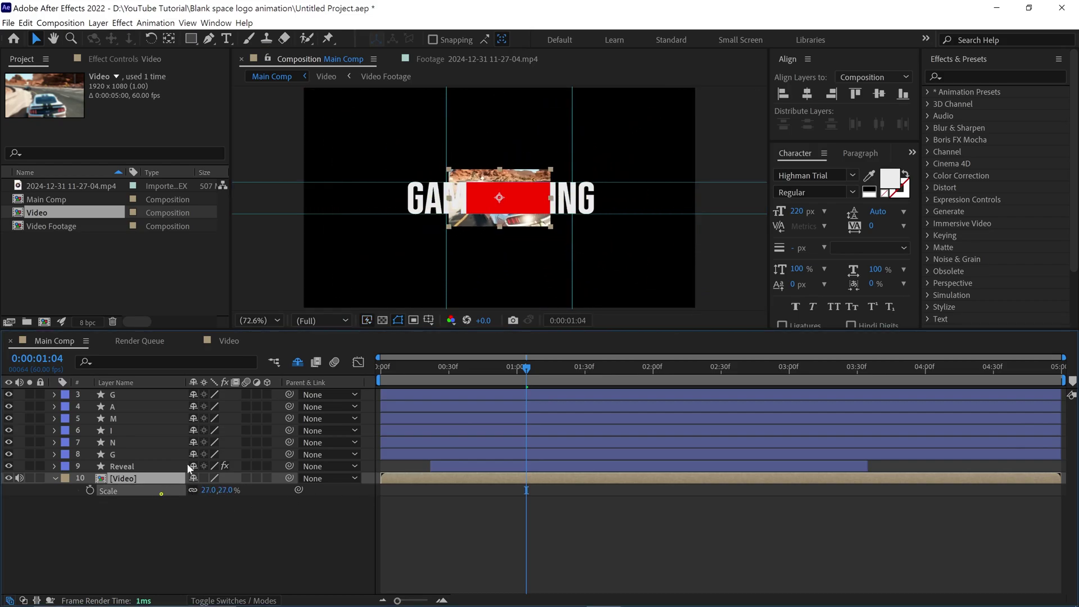
scroll(512, 230, "up", 1)
left_click_drag(505, 236, 519, 236)
left_click_drag(207, 490, 204, 490)
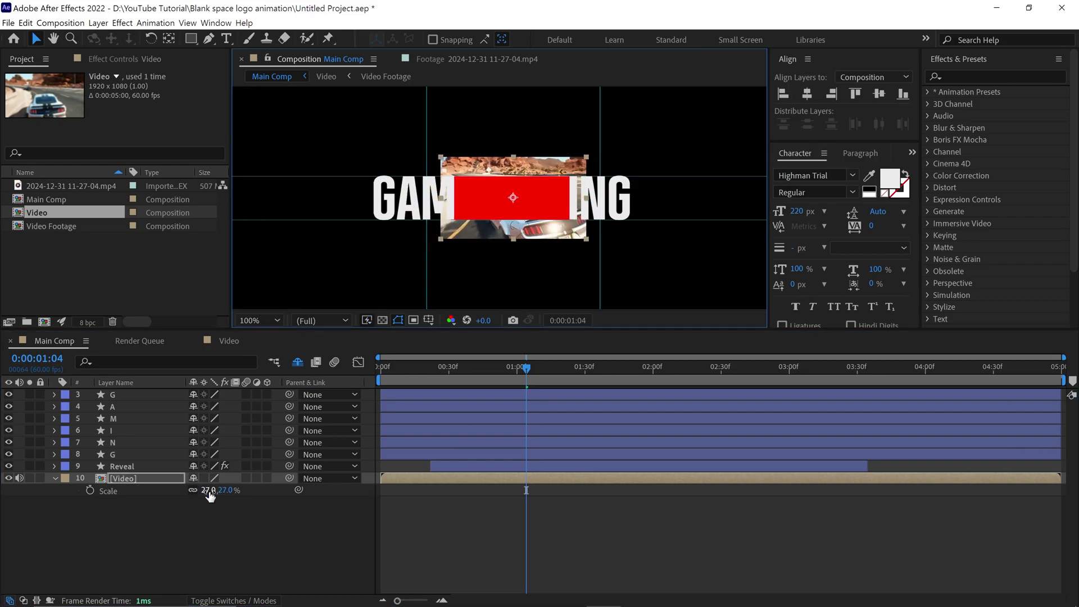
Step: At 1:41, enlarge the video to fill the opened gap and centre it vertically
left_click(566, 370)
left_click_drag(567, 371, 609, 372)
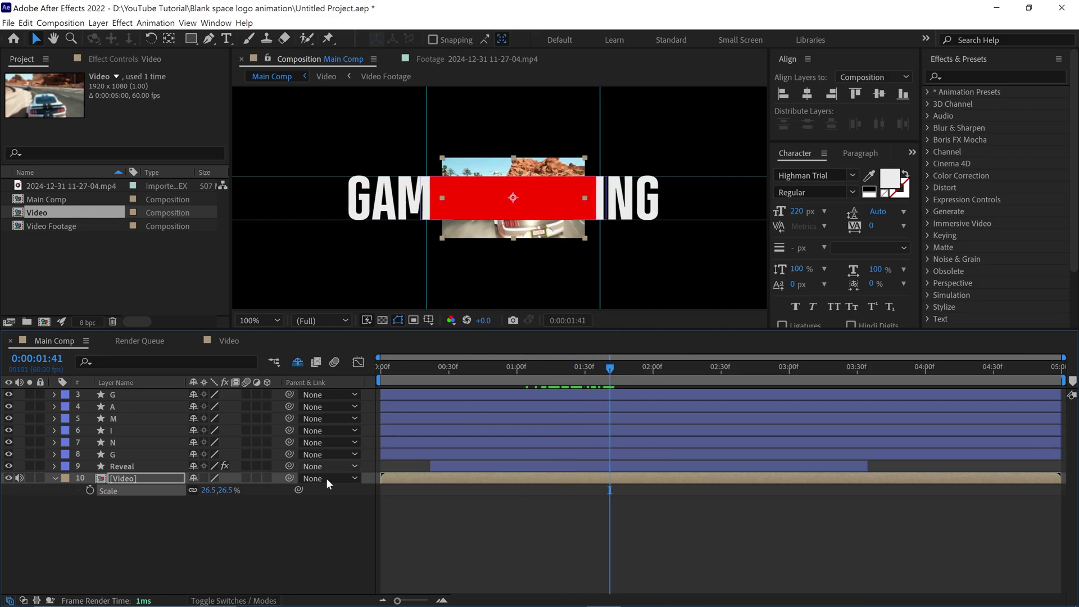
left_click_drag(207, 490, 230, 490)
left_click_drag(550, 238, 550, 234)
left_click(55, 478)
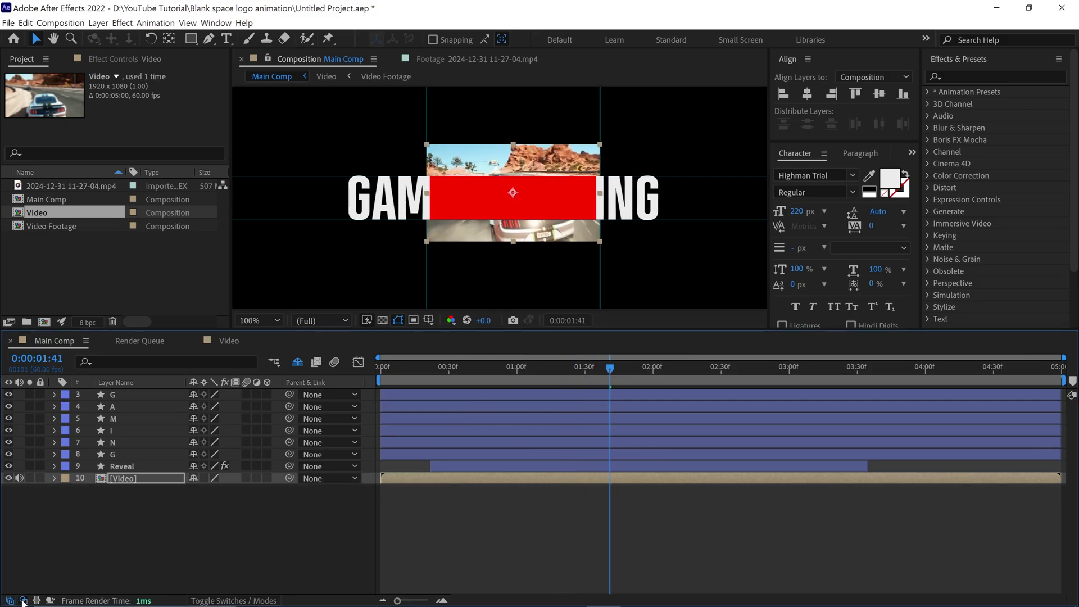
Step: Set the video layer's track matte to Alpha Matte 'Reveal'
left_click(23, 600)
left_click(386, 480)
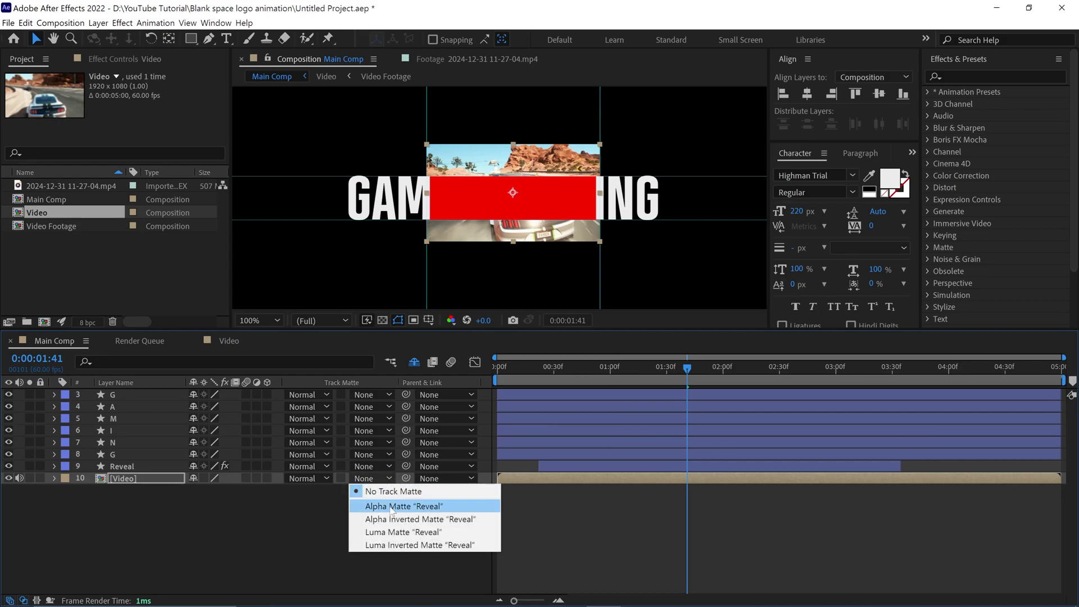
left_click(406, 503)
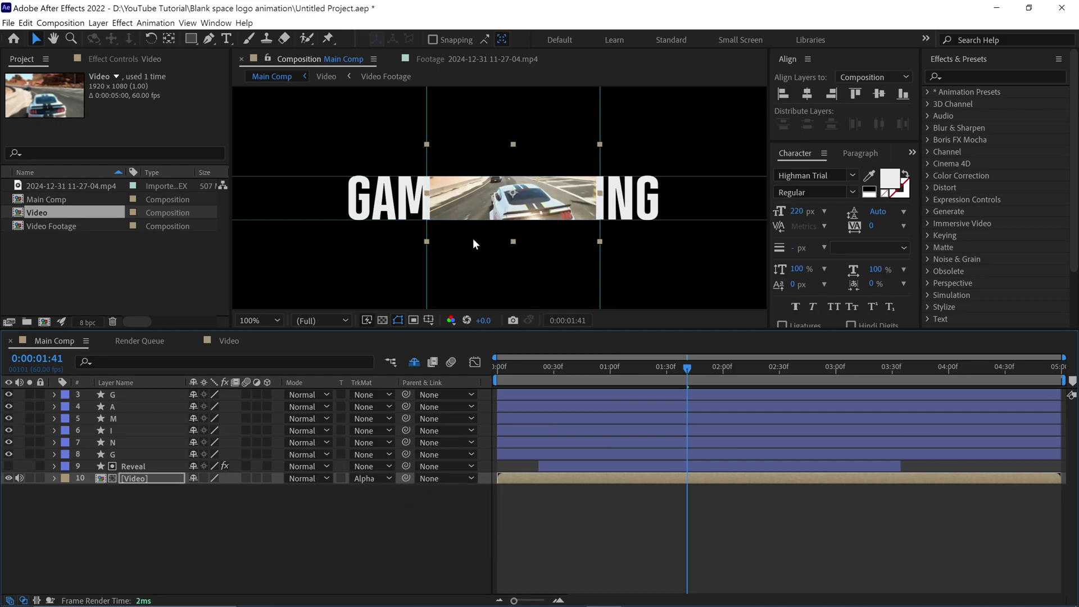
left_click(166, 480)
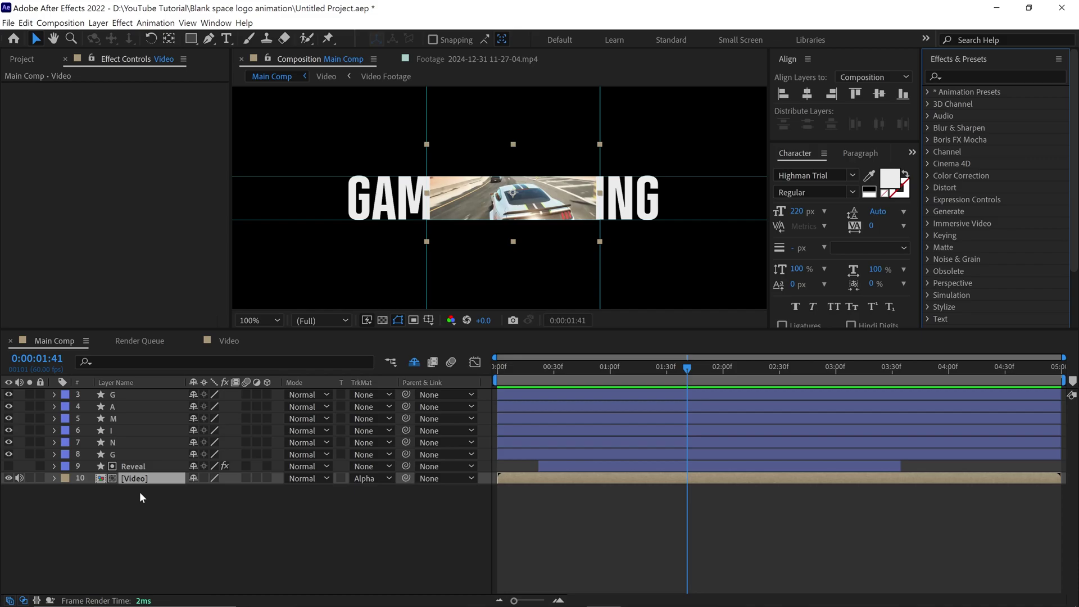
Step: Pre-compose layers 3–10, covering the letters, the Reveal bar and the video, into a precomp named Animation
left_click_drag(130, 496, 125, 392)
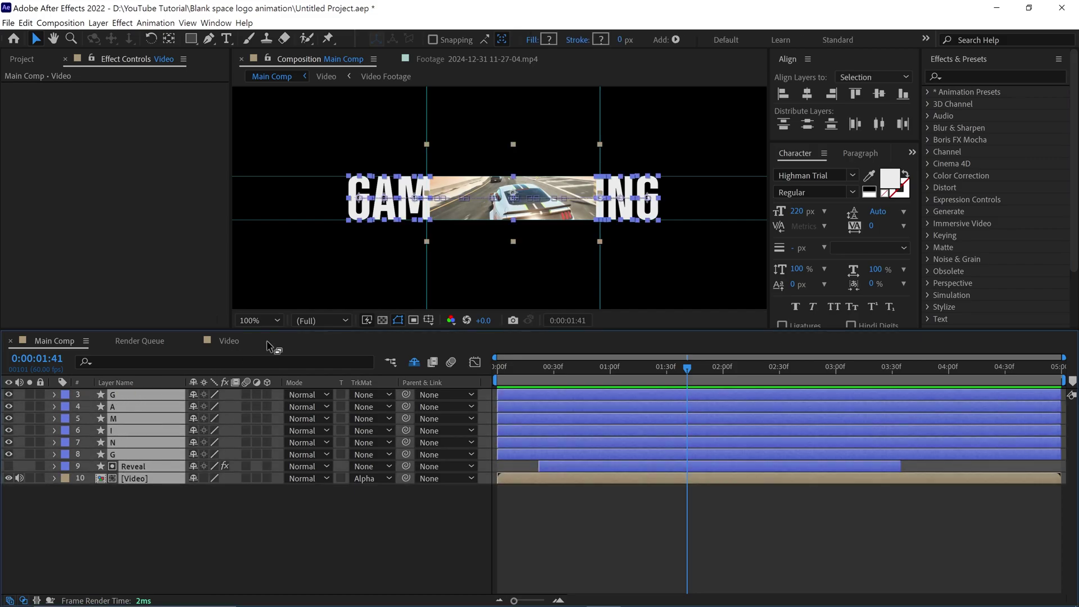
right_click(164, 415)
left_click(247, 350)
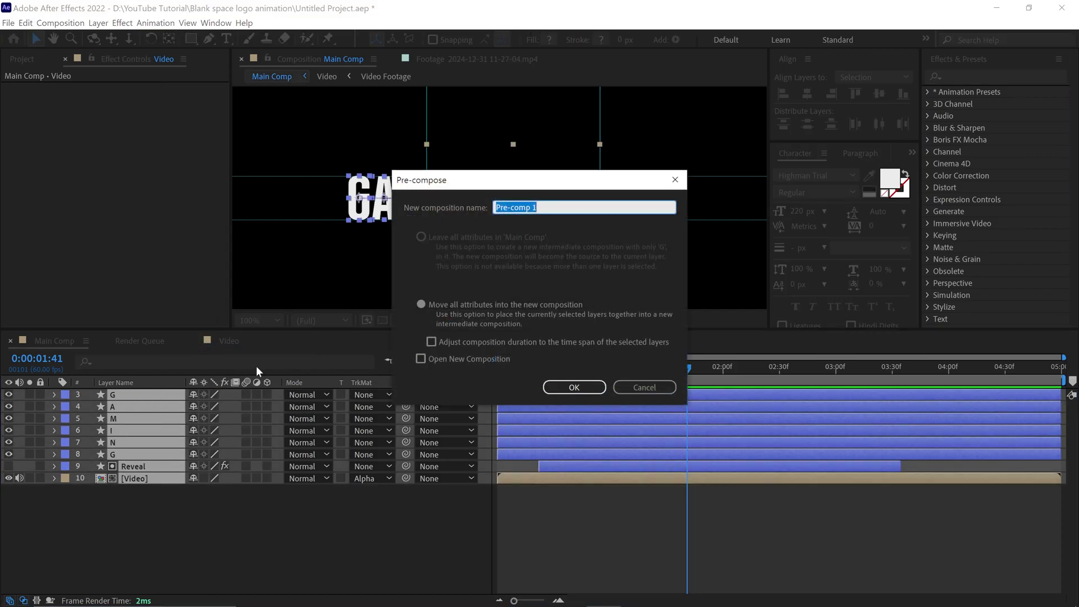
type("Animation")
left_click(422, 304)
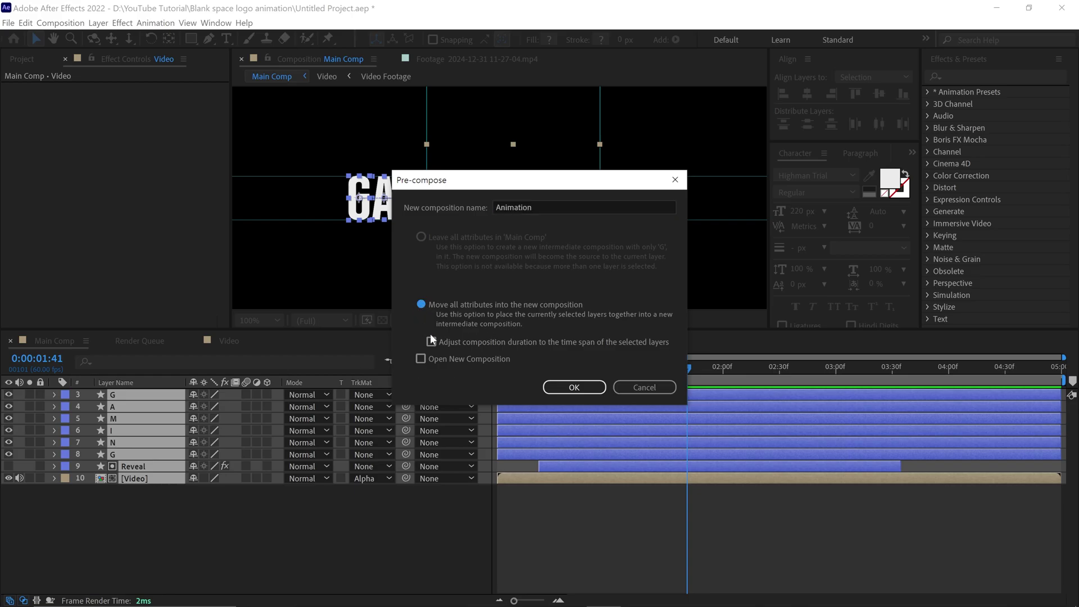
left_click(573, 388)
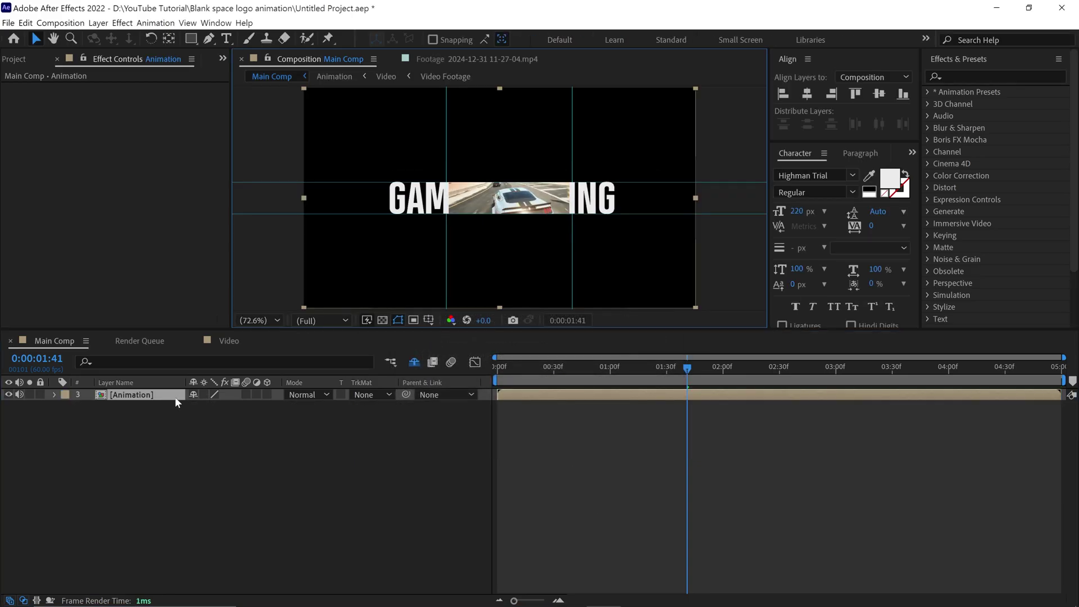
Step: Apply Glow to the Animation layer with Threshold 100%, Radius 5, based on Alpha Channel
left_click(975, 76)
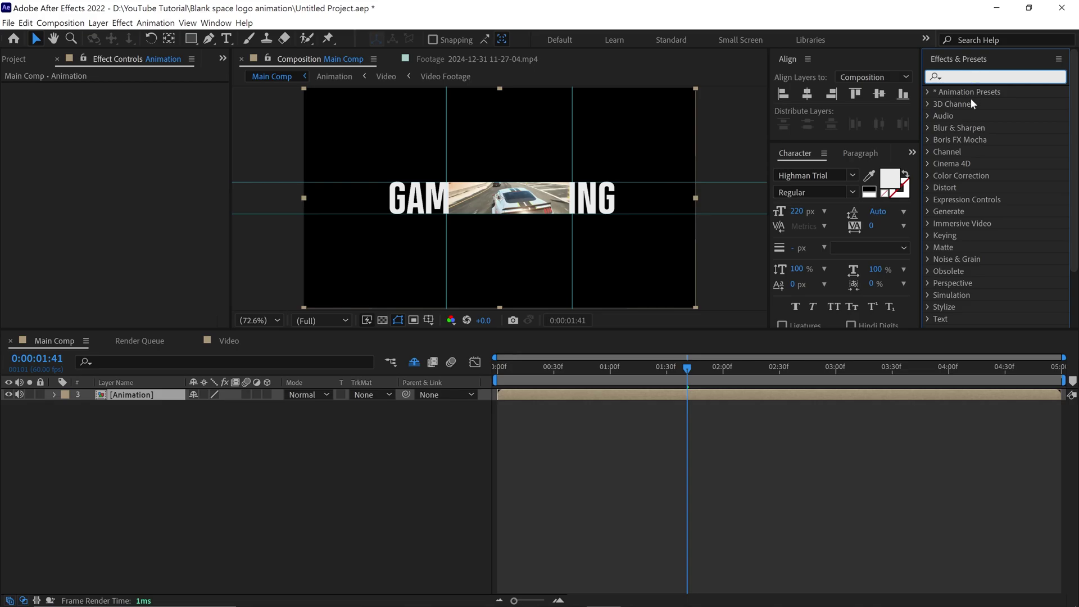
type("glow")
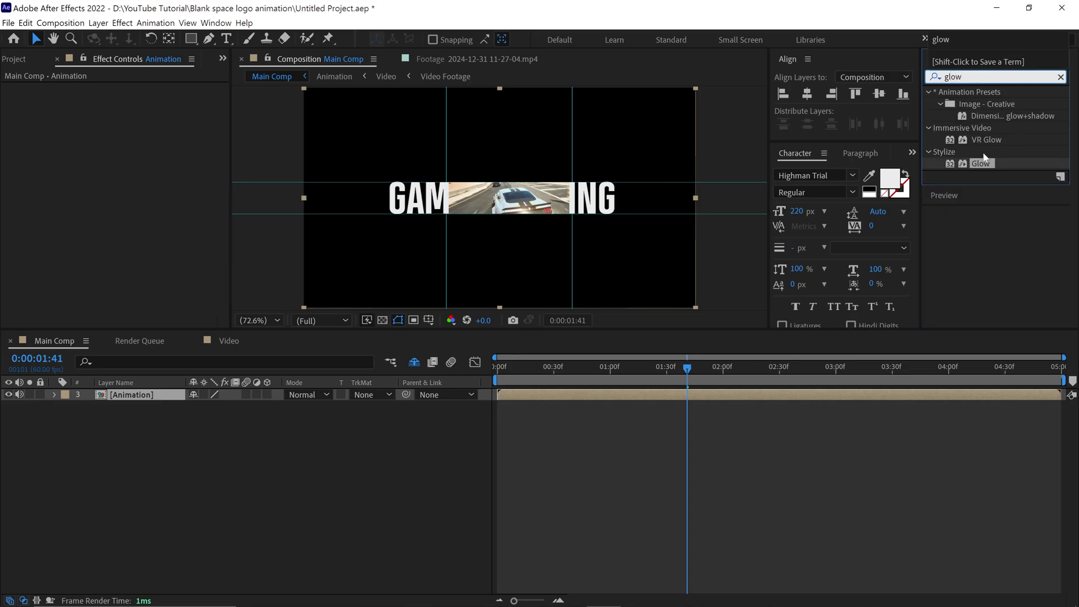
left_click_drag(984, 159, 164, 396)
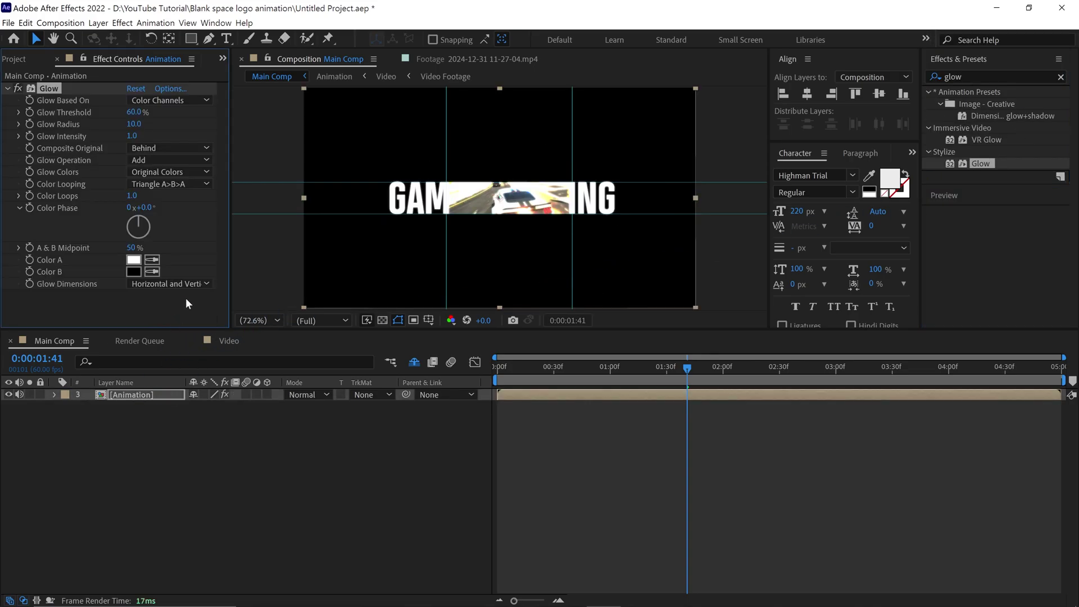
key("slash")
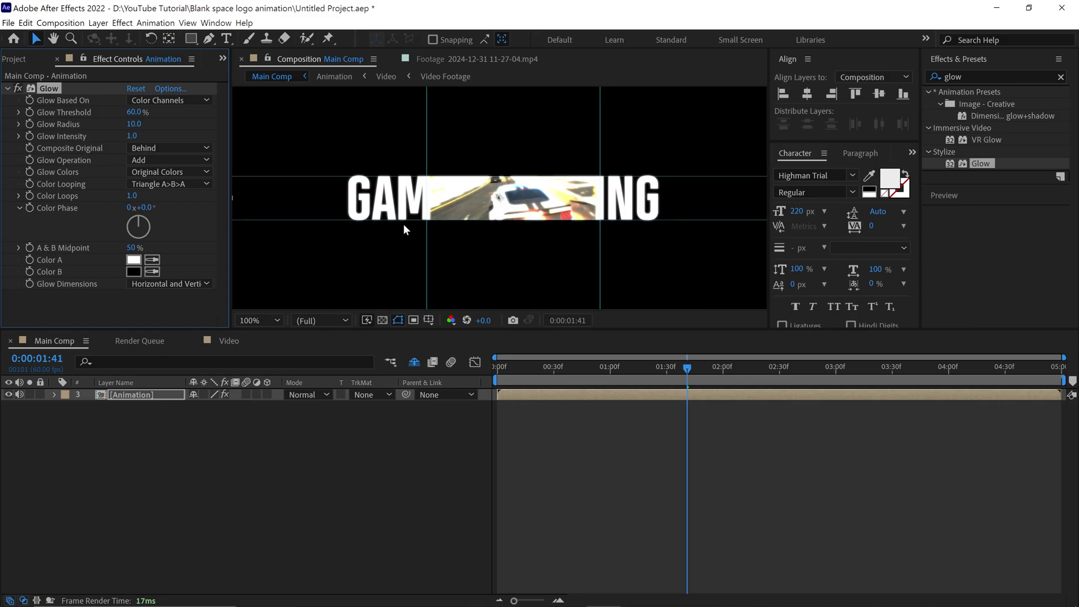
left_click(141, 115)
key("Return")
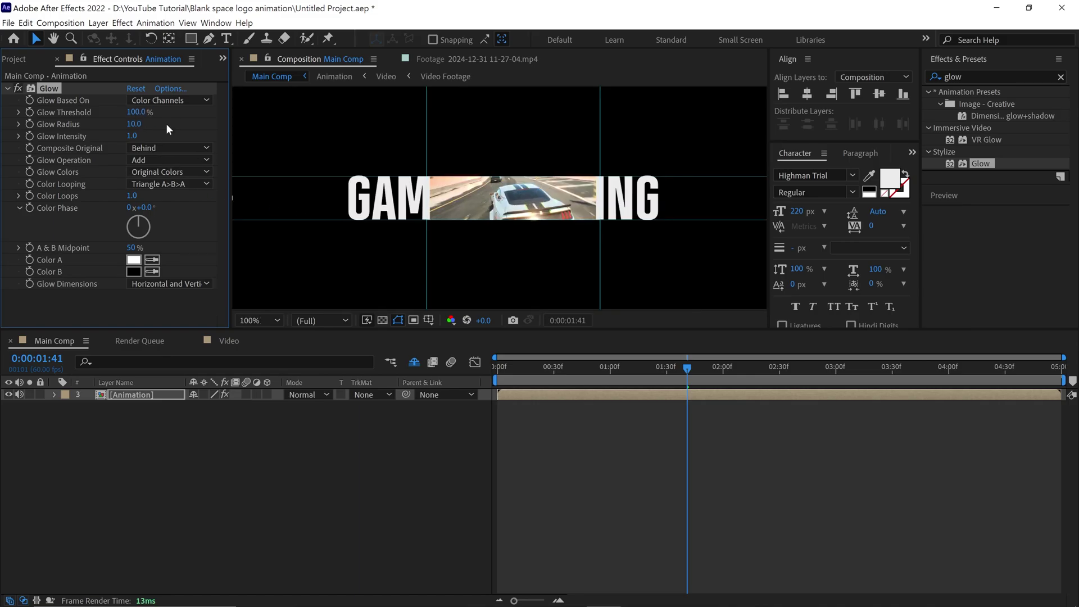
left_click(133, 125)
type("5")
key("Return")
left_click(164, 102)
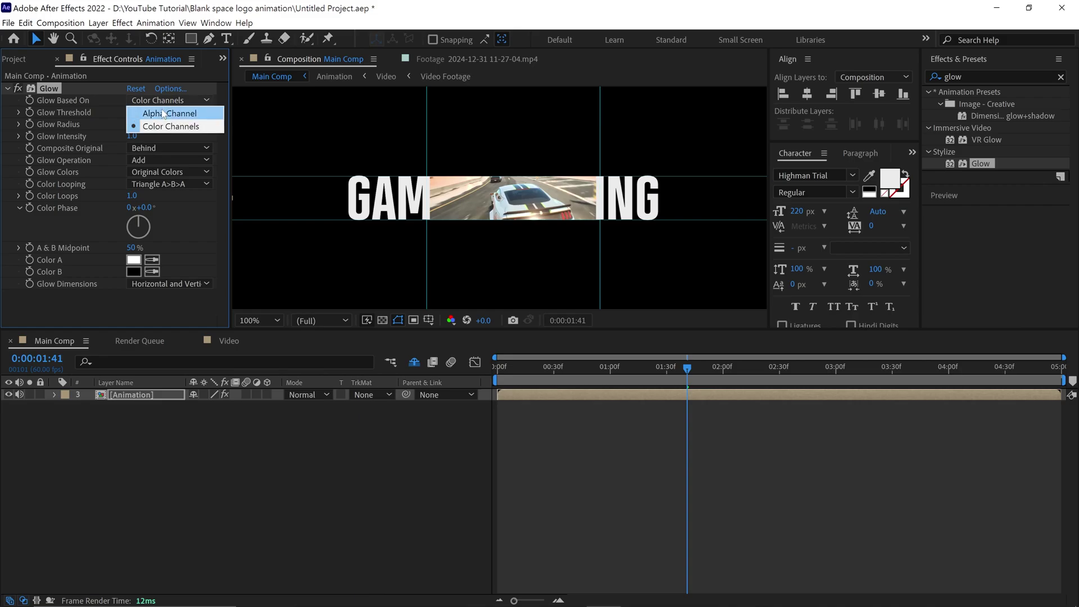
left_click(169, 113)
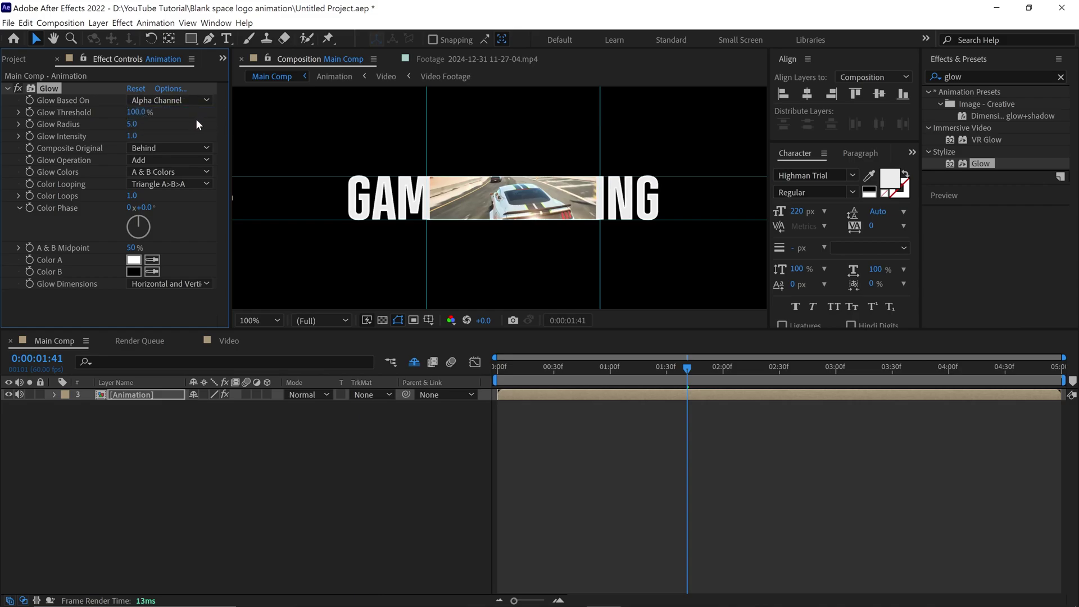
Step: Inspect the glow up close, then scrub through the reveal animation to around 02:50
key("period")
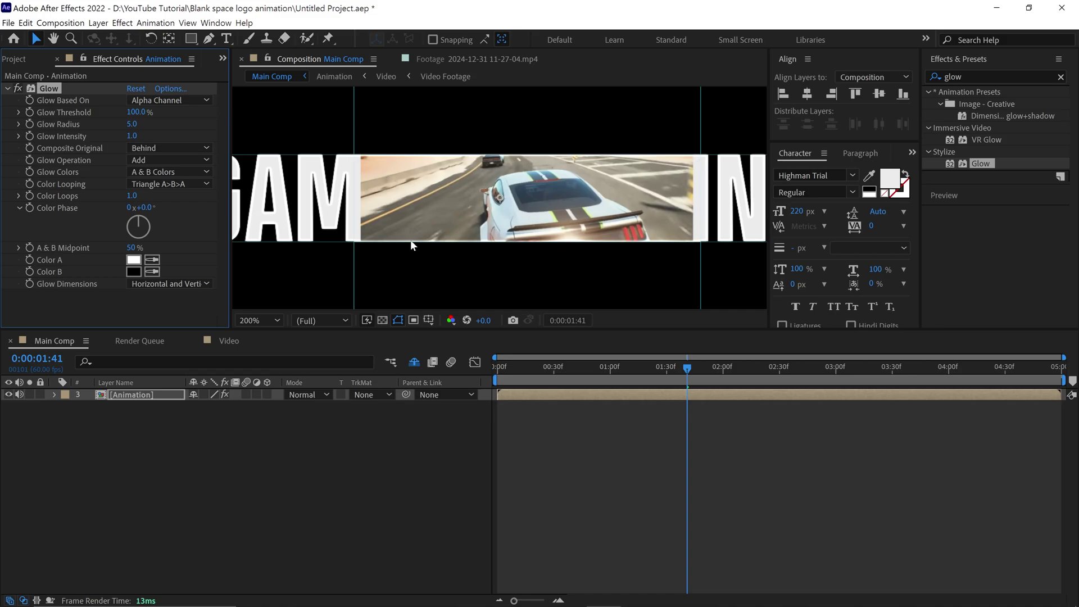
key("comma")
key("comma")
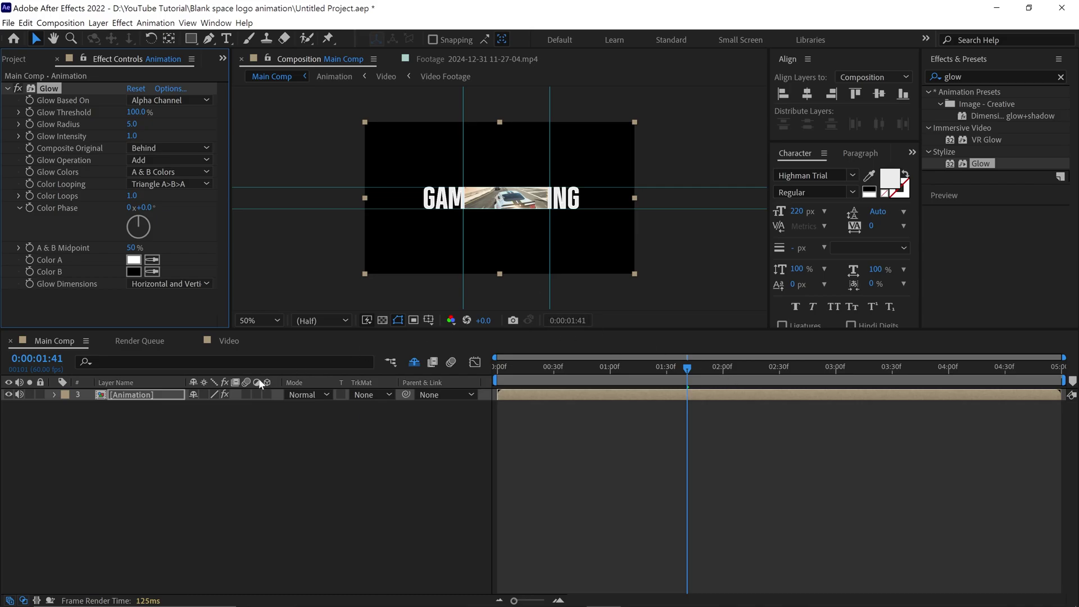
left_click_drag(681, 369, 477, 379)
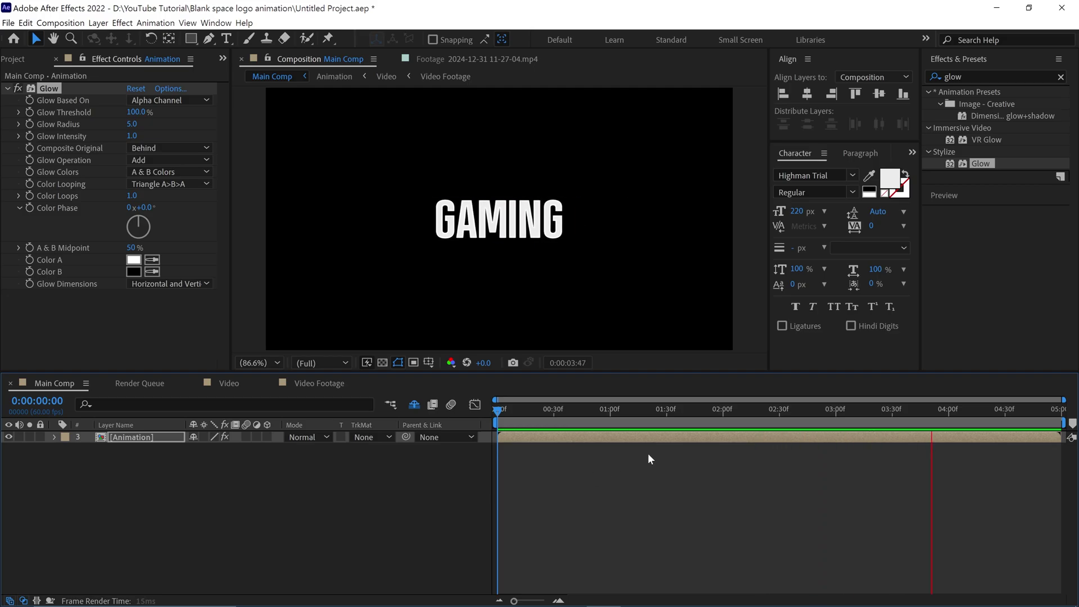
left_click_drag(774, 406, 817, 413)
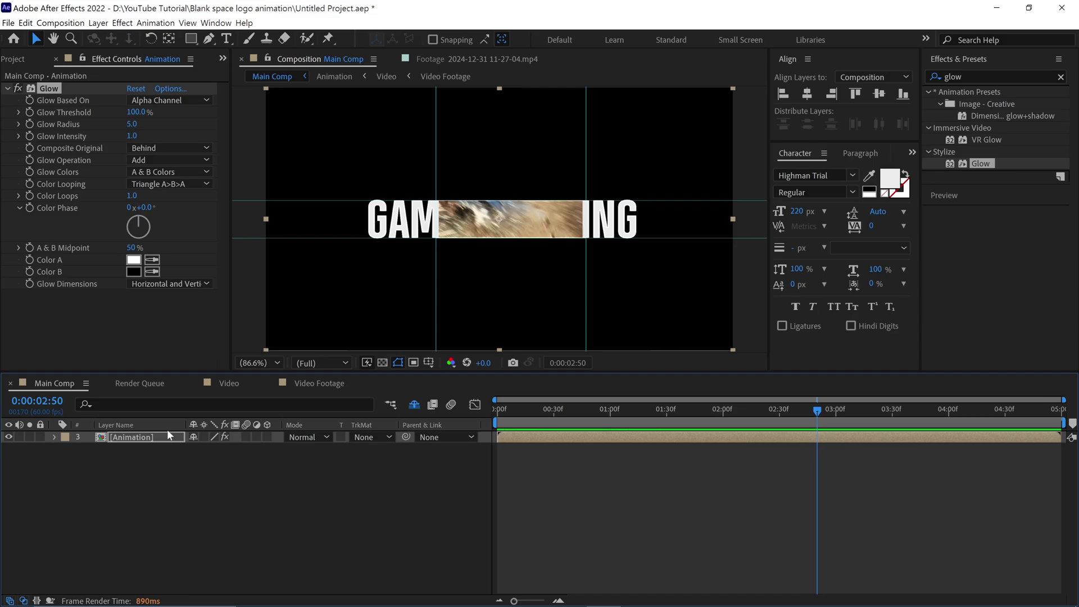
left_click_drag(662, 414, 750, 418)
Step: Add a new solid named bg beneath the Animation layer
right_click(176, 340)
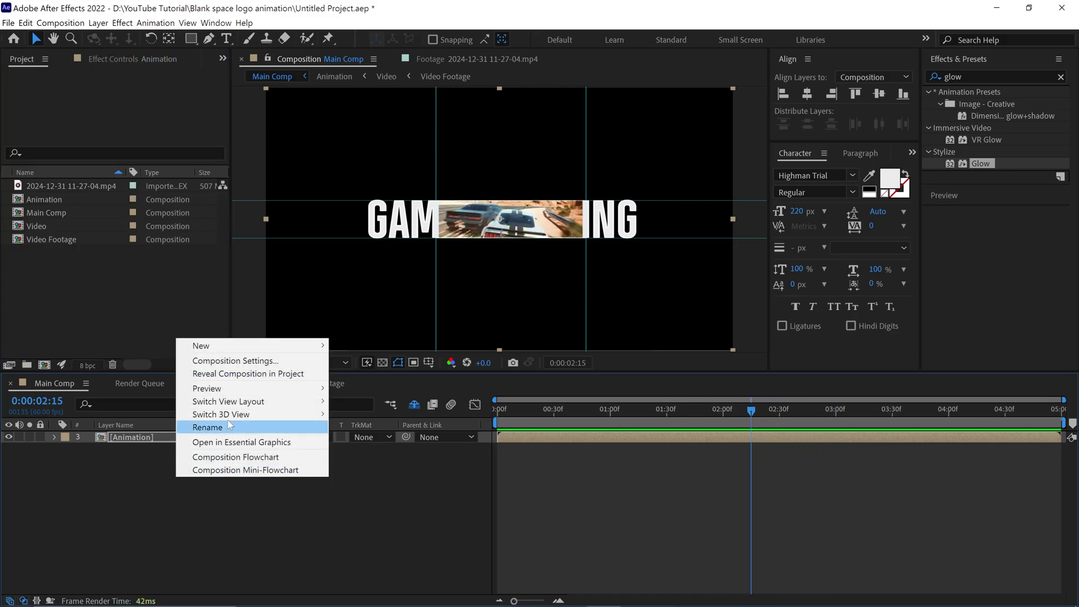
mouse_move(209, 347)
left_click(349, 370)
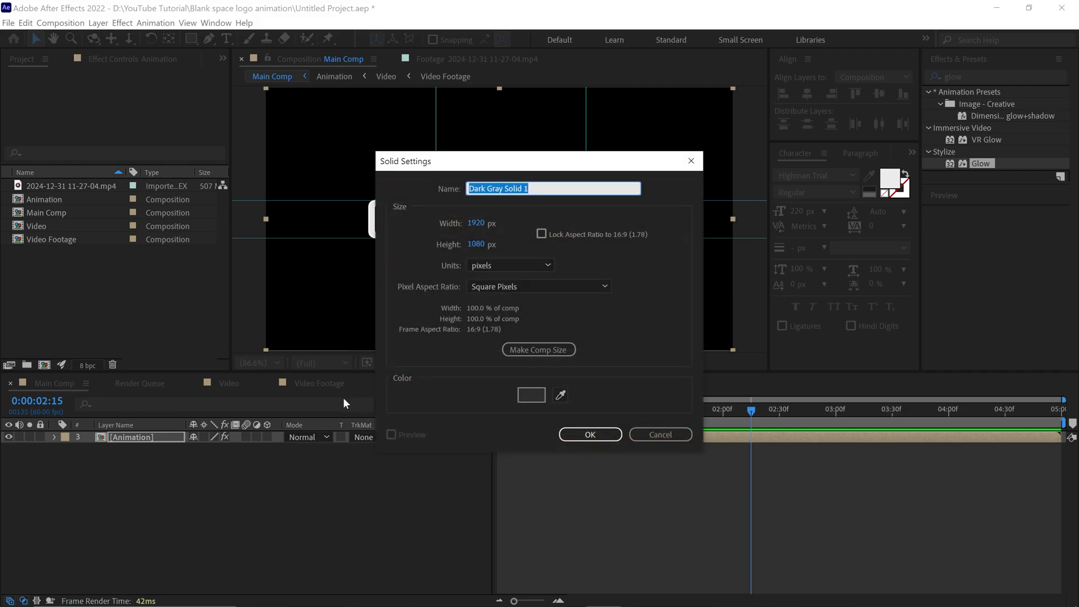
type("bg")
left_click(578, 435)
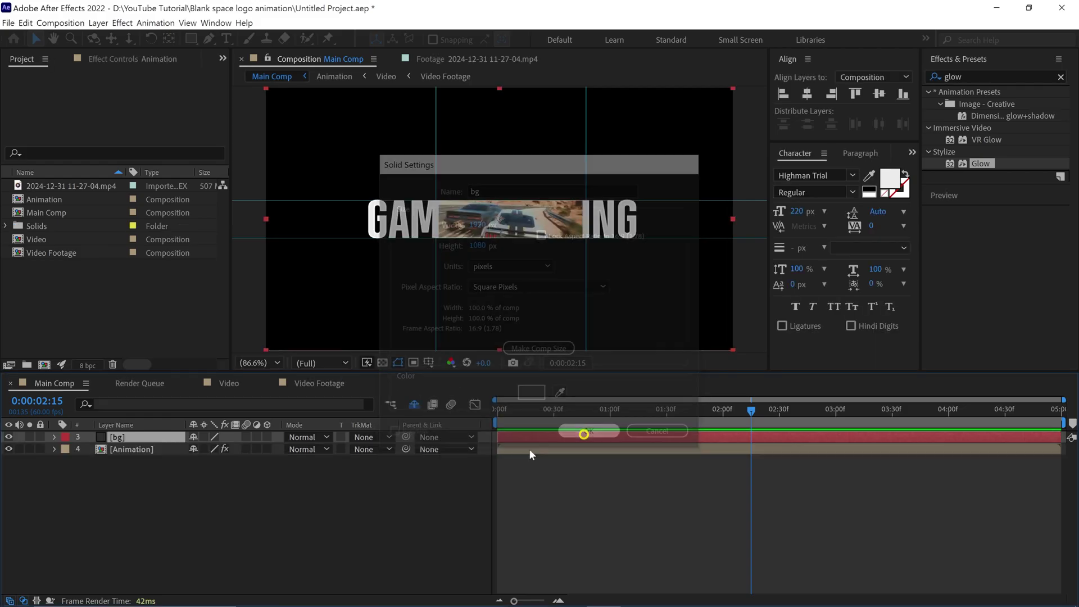
left_click_drag(153, 438, 144, 467)
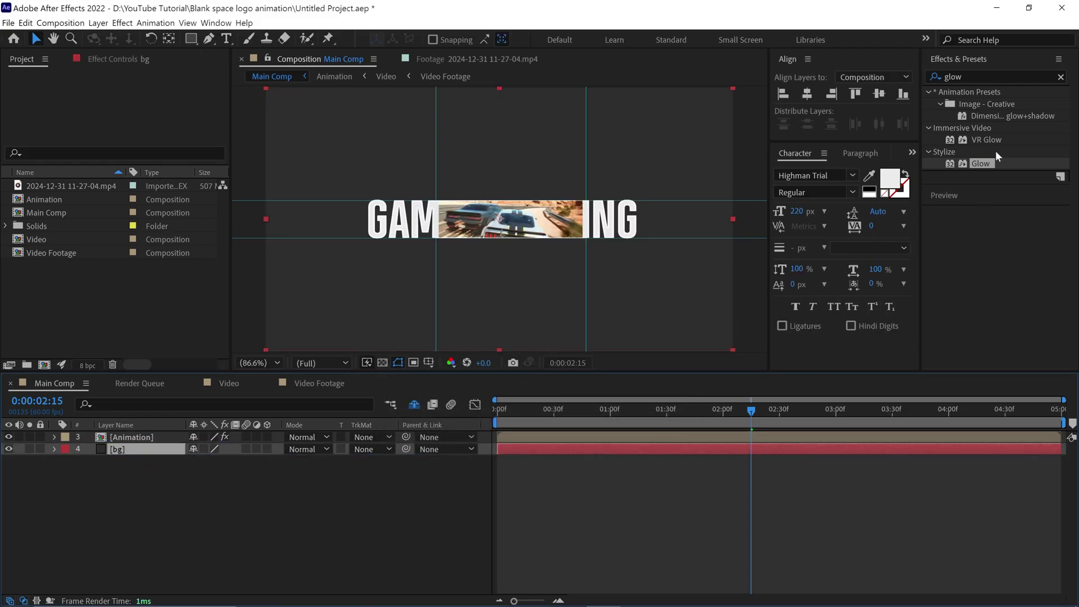
Step: Apply Gradient Ramp to bg with a purple start colour and Radial ramp shape
left_click(986, 76)
type("ramp")
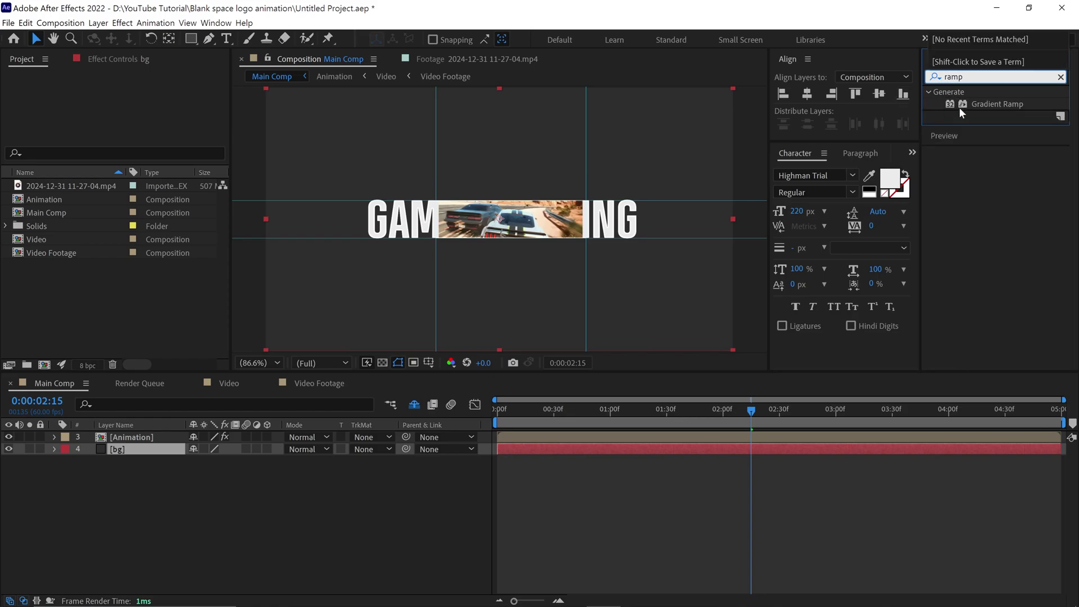
left_click_drag(960, 107, 149, 450)
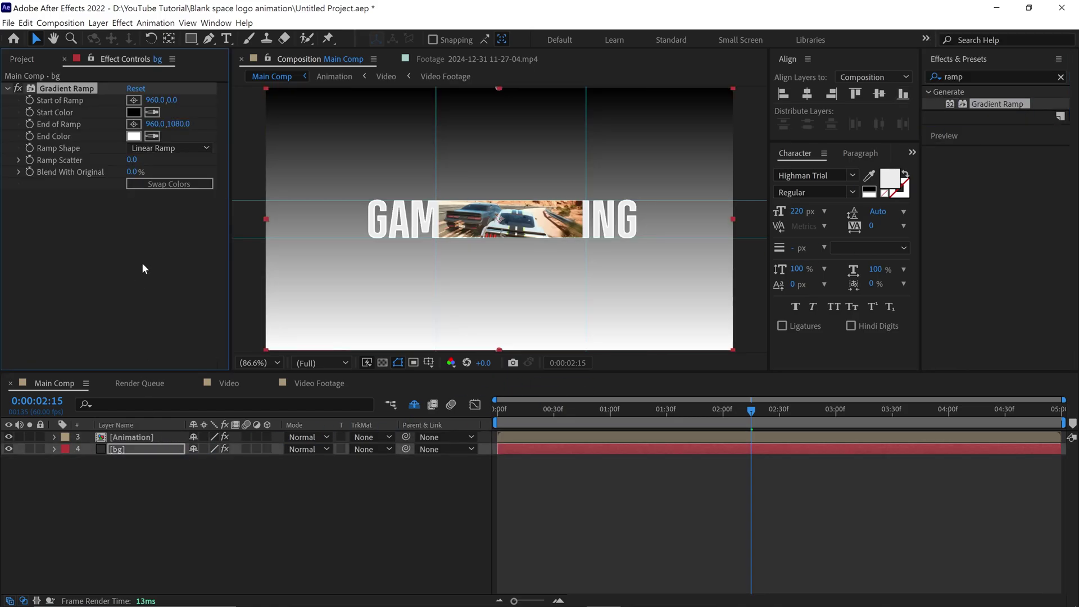
left_click(134, 136)
left_click(906, 250)
left_click(883, 213)
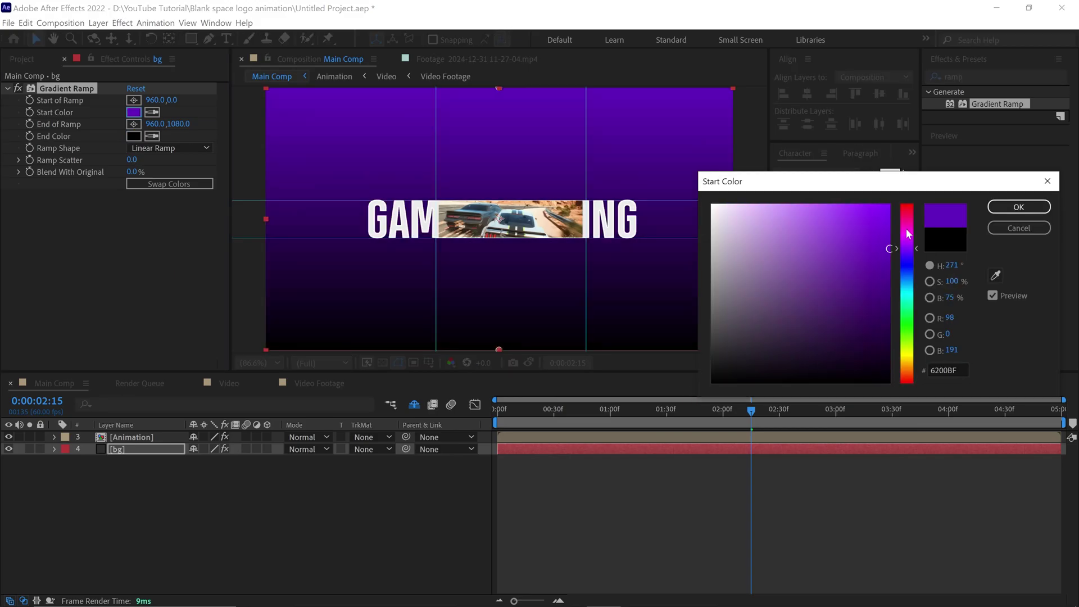
left_click(906, 241)
left_click(1016, 208)
left_click(169, 148)
left_click(154, 159)
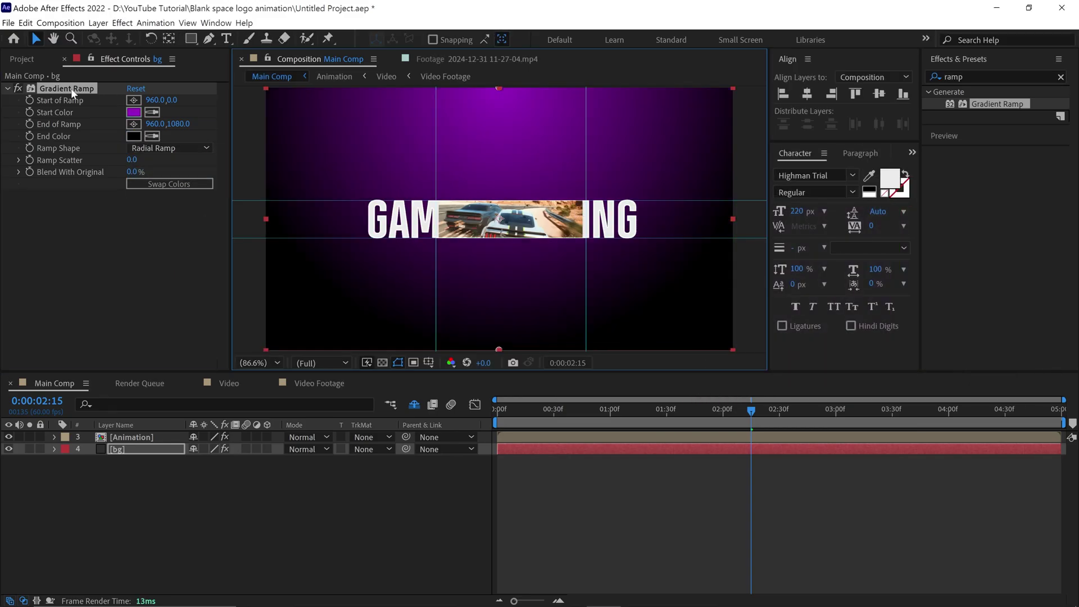
Step: Position the ramp points near the top and bottom, with start colour purple 7D00BF
scroll(499, 218, "down", 2)
left_click_drag(499, 294, 435, 292)
left_click_drag(500, 144, 528, 117)
left_click_drag(435, 293, 444, 298)
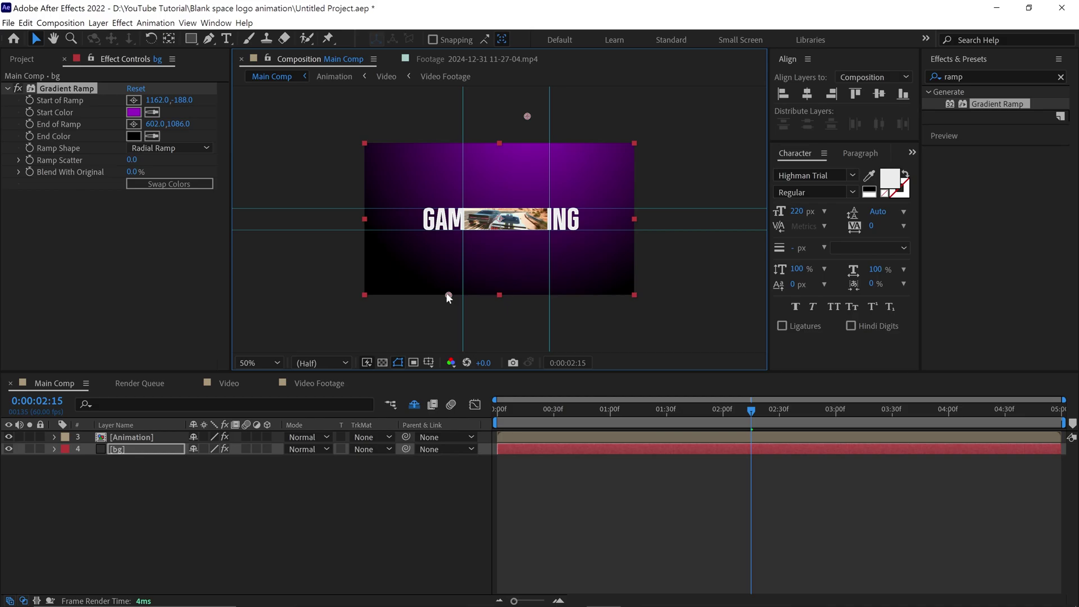
left_click(134, 111)
left_click(906, 245)
left_click(1018, 208)
left_click(260, 363)
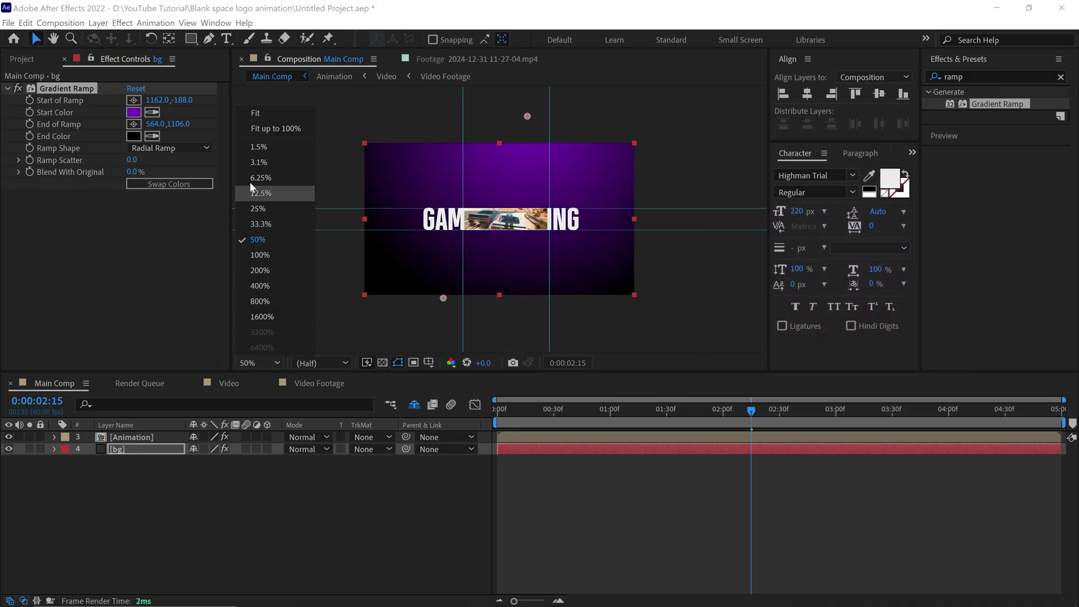
Step: Import g4.mp4, place it above bg in Main Comp, and set its blend mode to Multiply
left_click(264, 128)
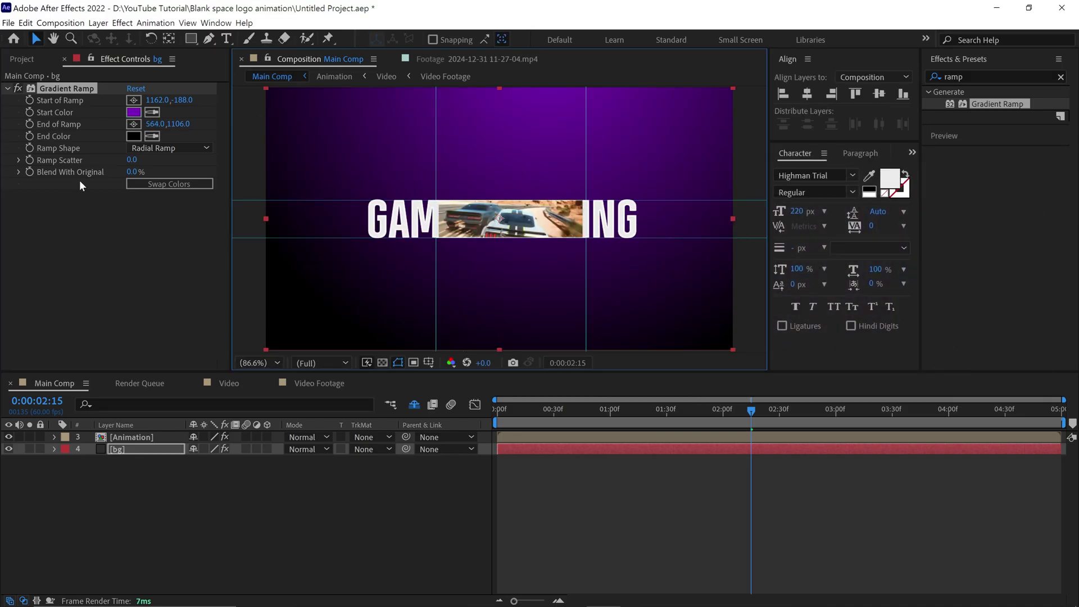
left_click(28, 59)
double_click(113, 316)
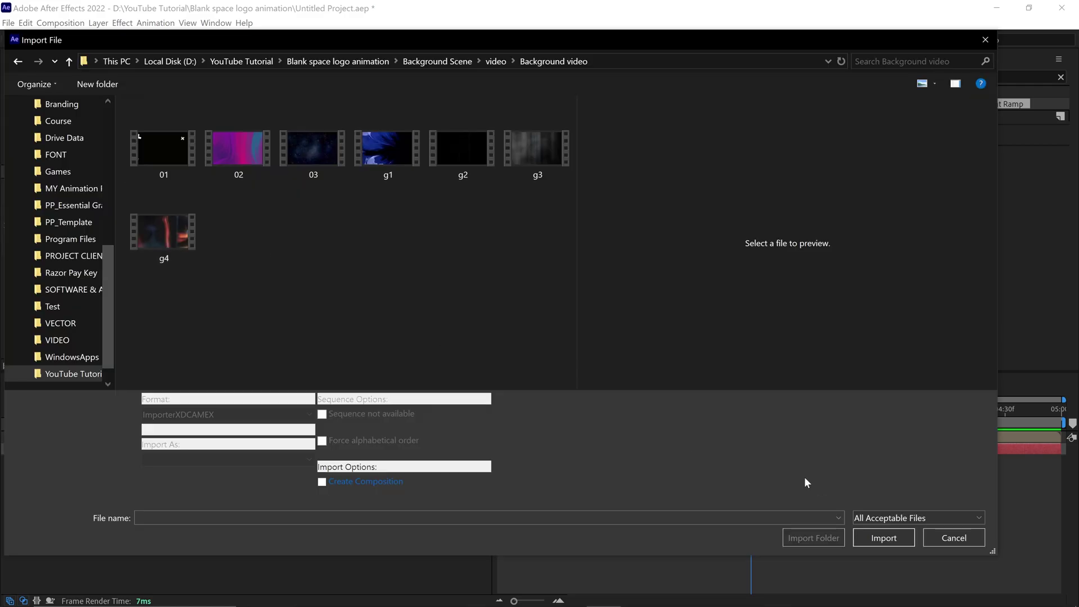
left_click(190, 238)
left_click(881, 539)
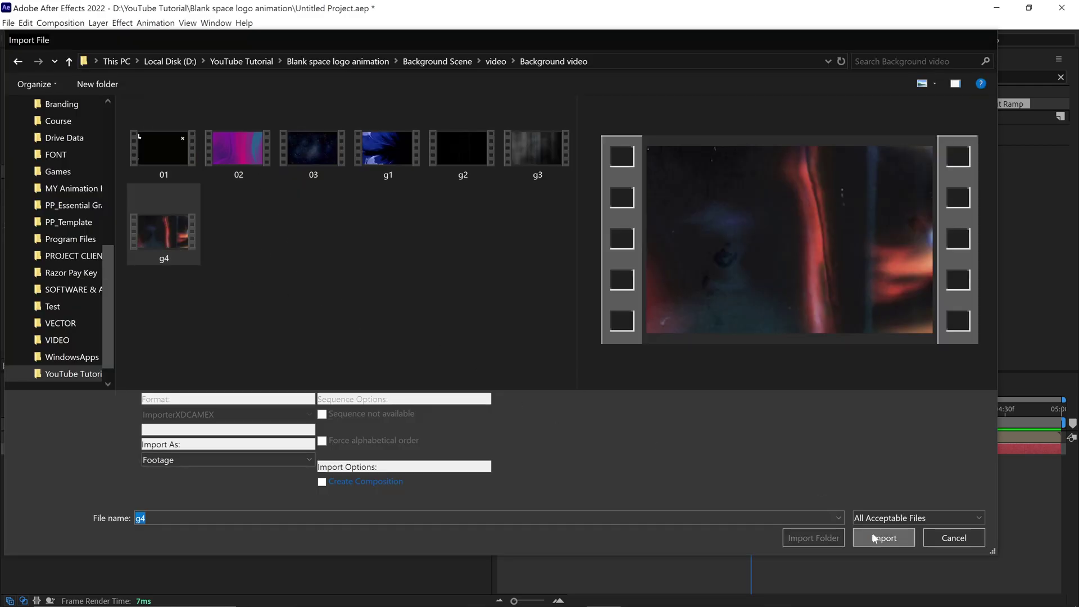
left_click_drag(50, 216, 90, 446)
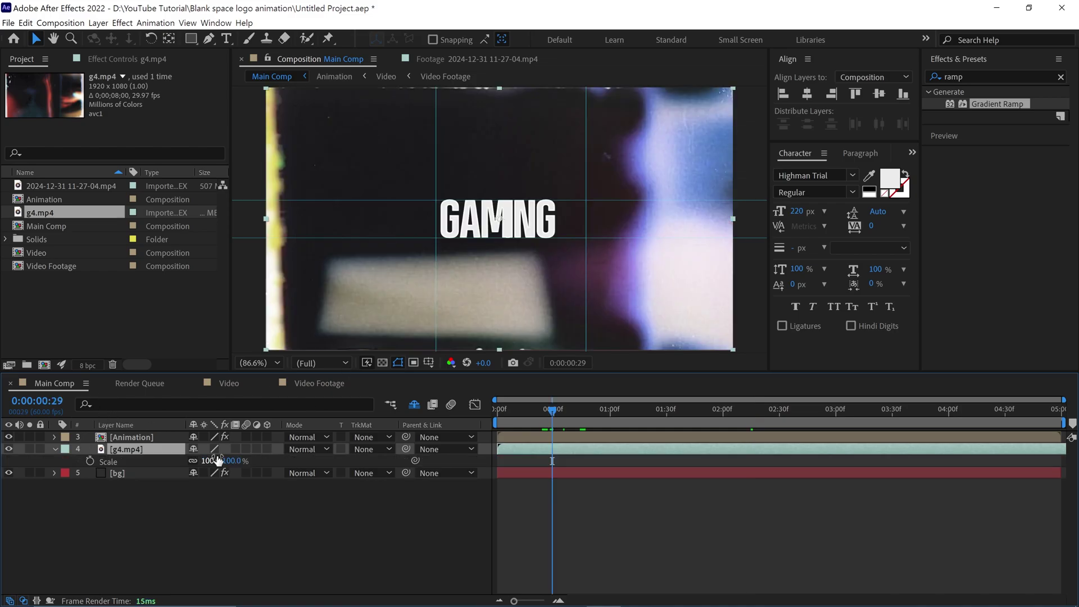
left_click(304, 448)
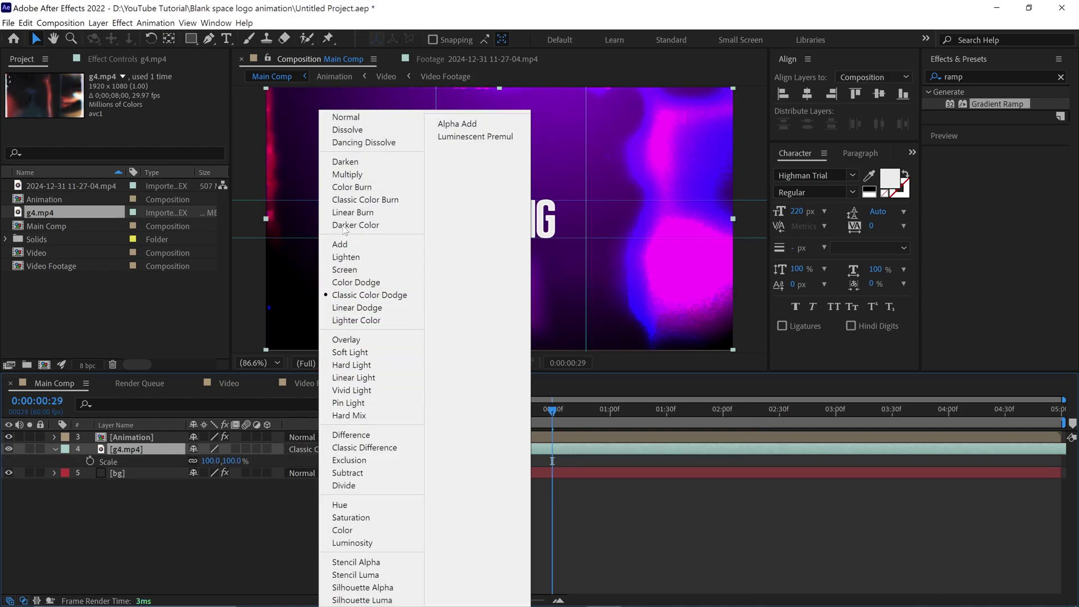
left_click(347, 174)
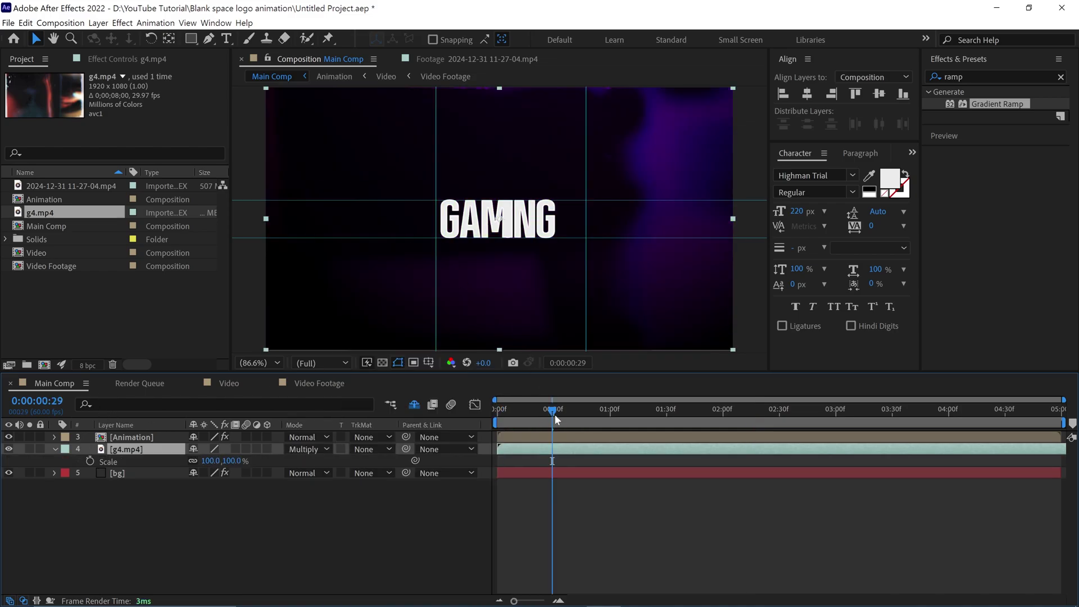
Step: Preview the composition from the start and check the frame at 3:17
left_click_drag(555, 413, 765, 413)
key("Home")
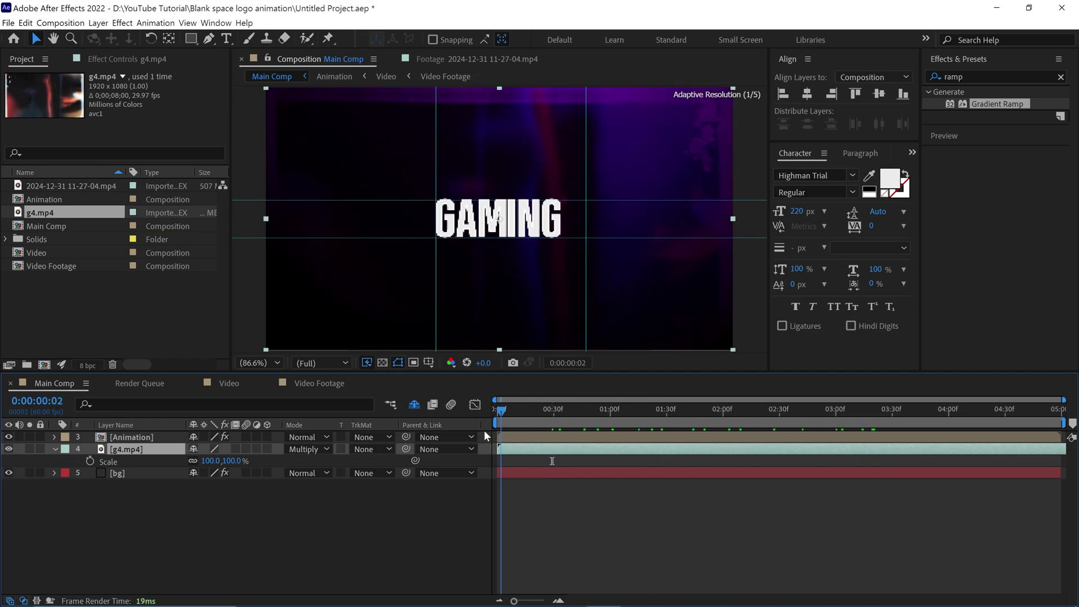
key("space")
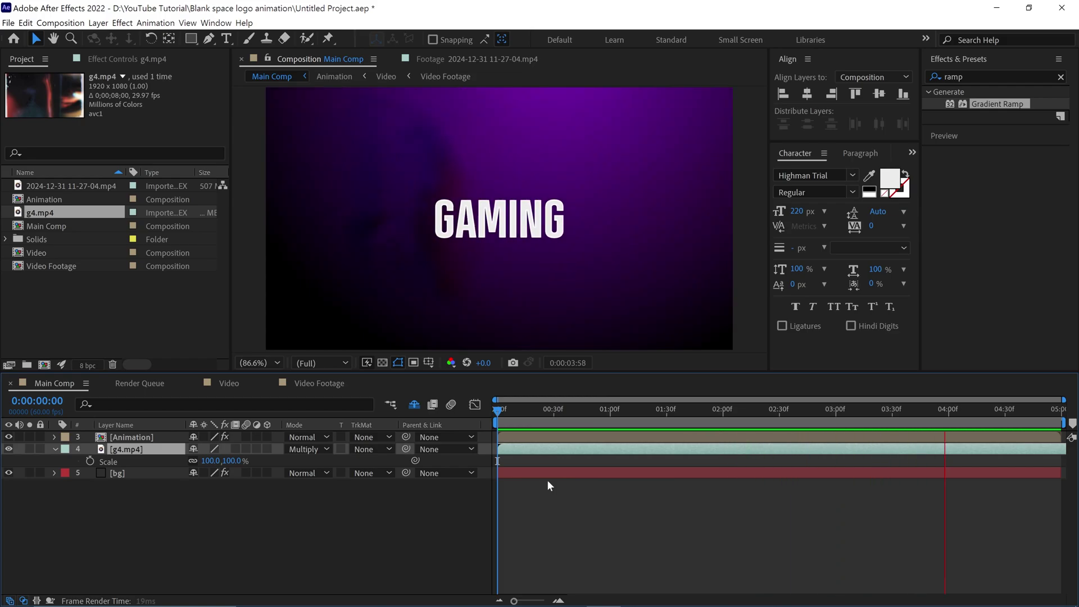
key("space")
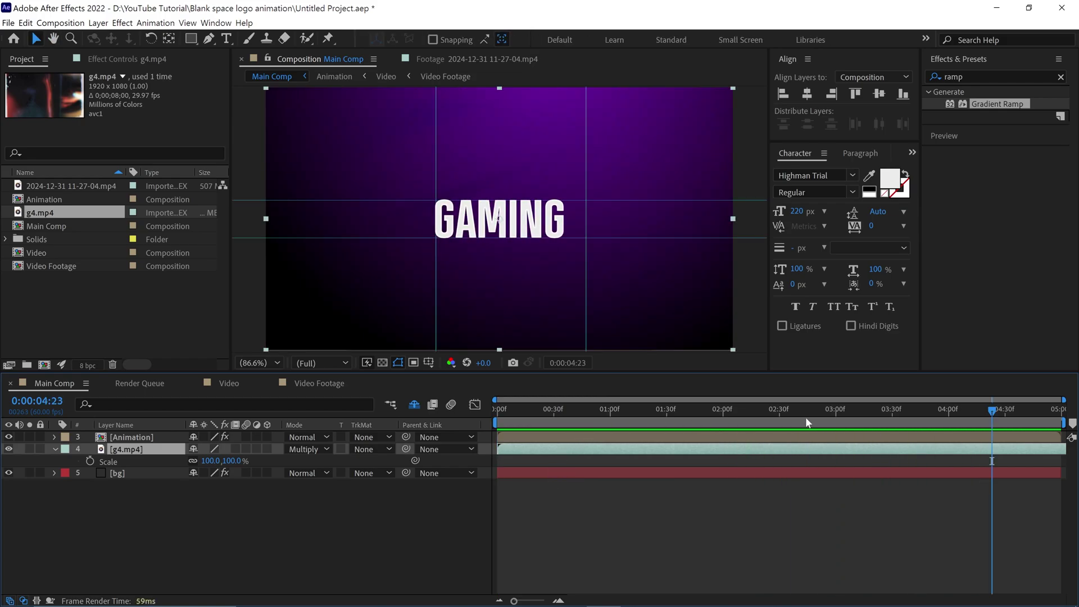
left_click_drag(990, 410, 868, 410)
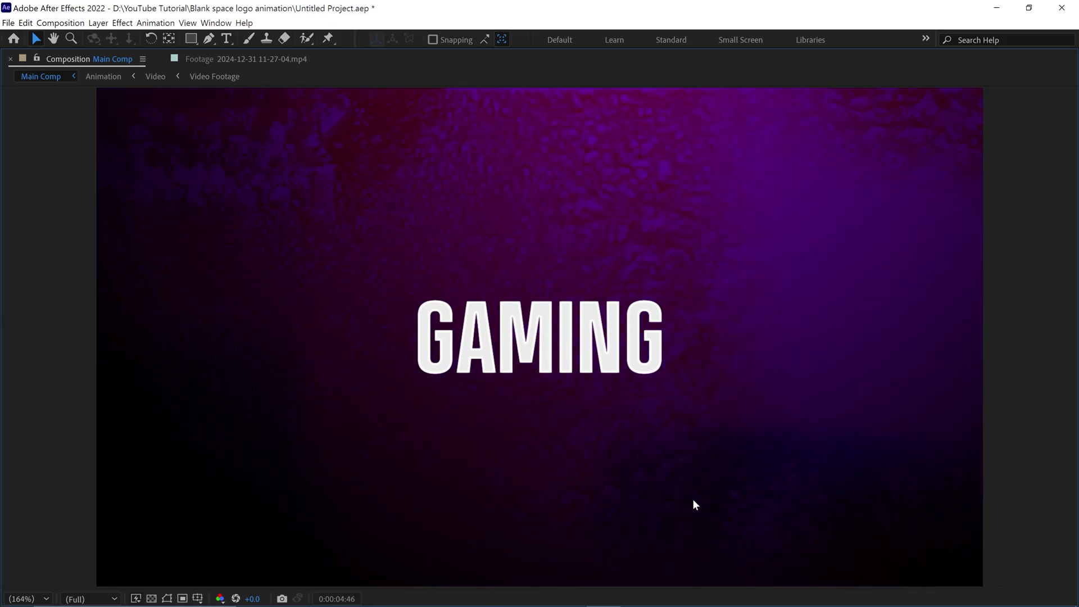
Step: In the Video composition, apply Tint to the gameplay footage to make it greyscale
key("grave")
left_click(668, 409)
left_click(317, 383)
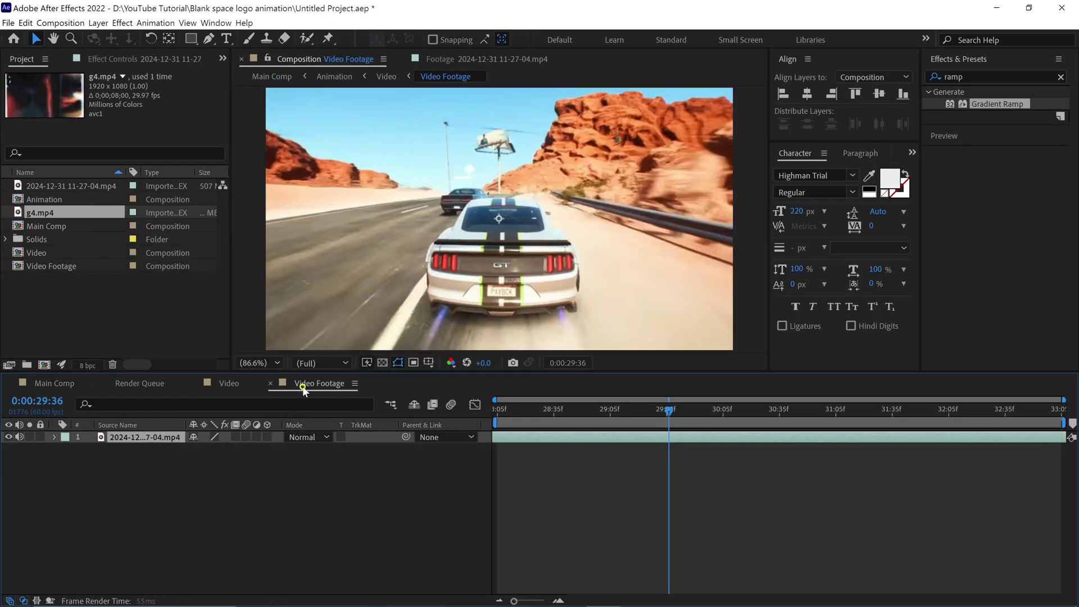
left_click(235, 385)
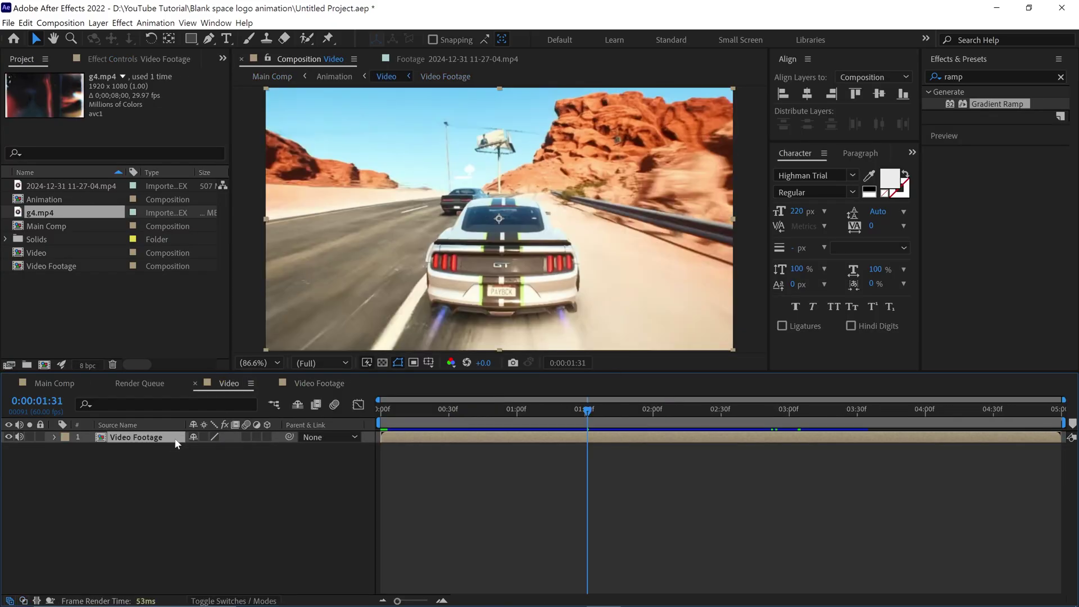
double_click(941, 76)
type("tint")
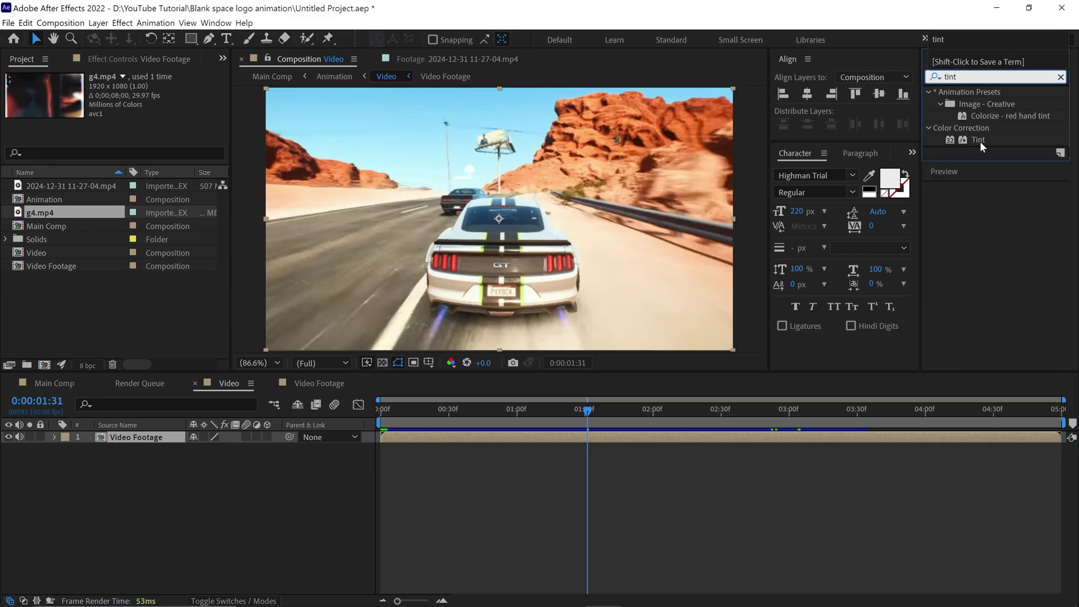
left_click_drag(980, 141, 160, 437)
Step: Add Find Edges to the footage, leaving Invert off for dark lines on white
left_click(941, 76)
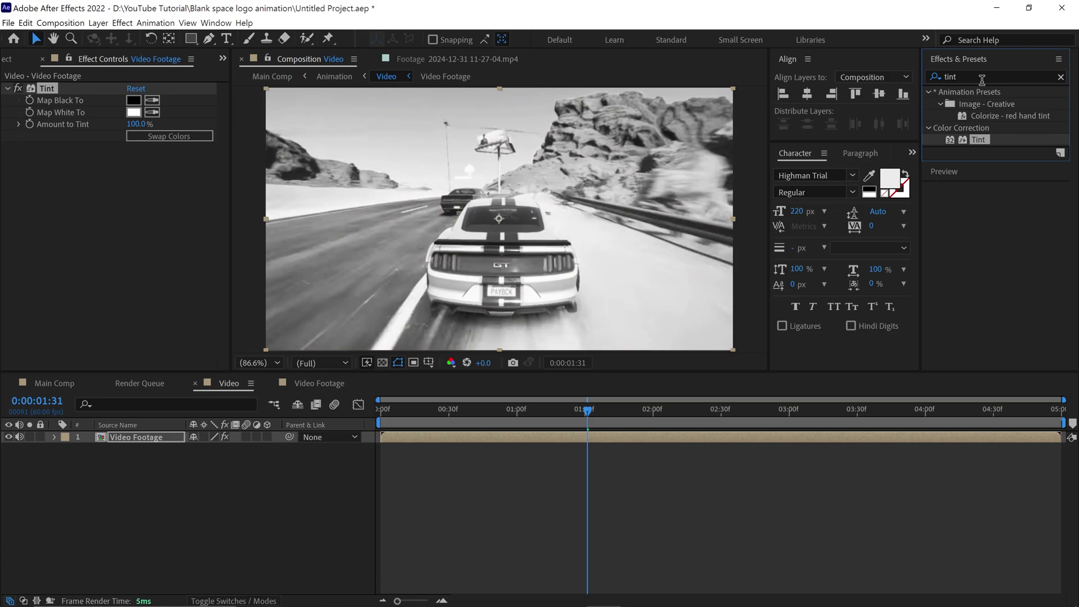
type("edge")
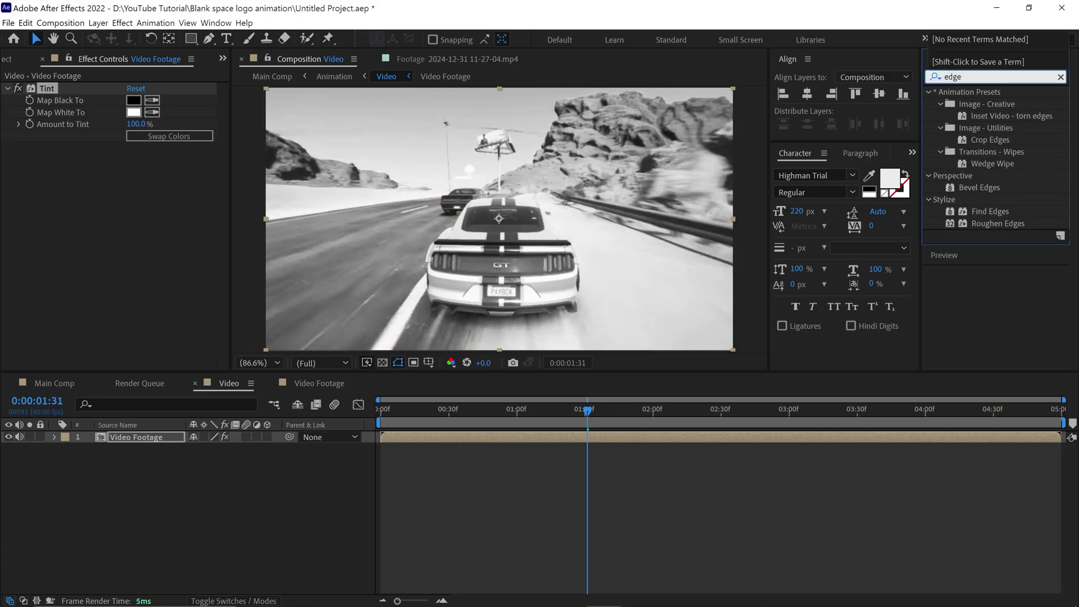
mouse_move(983, 211)
left_mouse_down()
mouse_move(298, 317)
mouse_move(163, 248)
left_mouse_up()
left_click(130, 160)
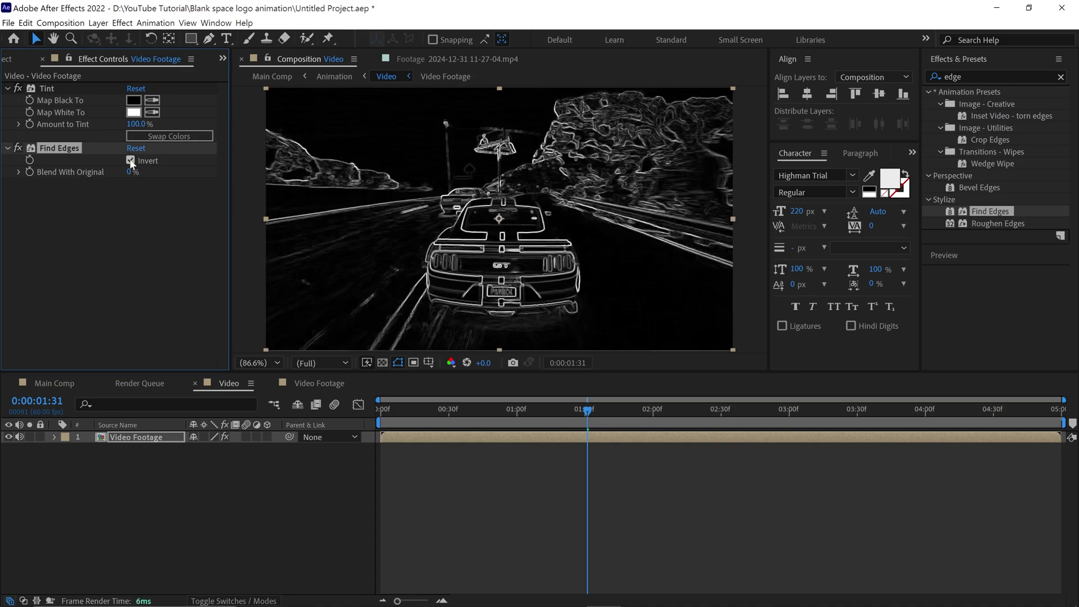
left_click(130, 160)
left_click(130, 161)
left_click(131, 161)
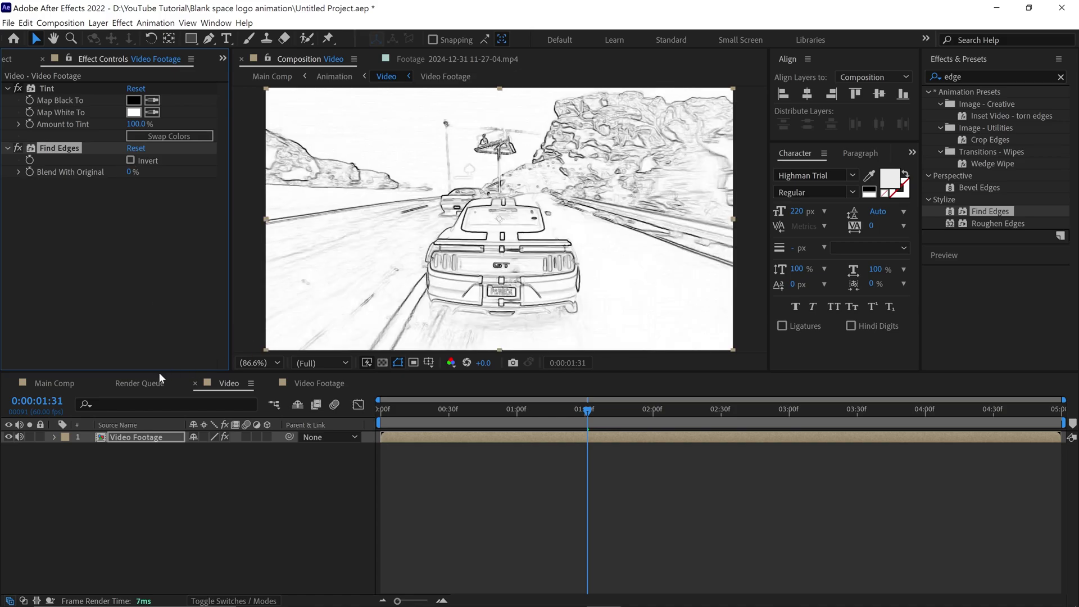
Step: In Main Comp at 1:21, select the Animation layer and preview the reveal in a maximized viewer
left_click(50, 382)
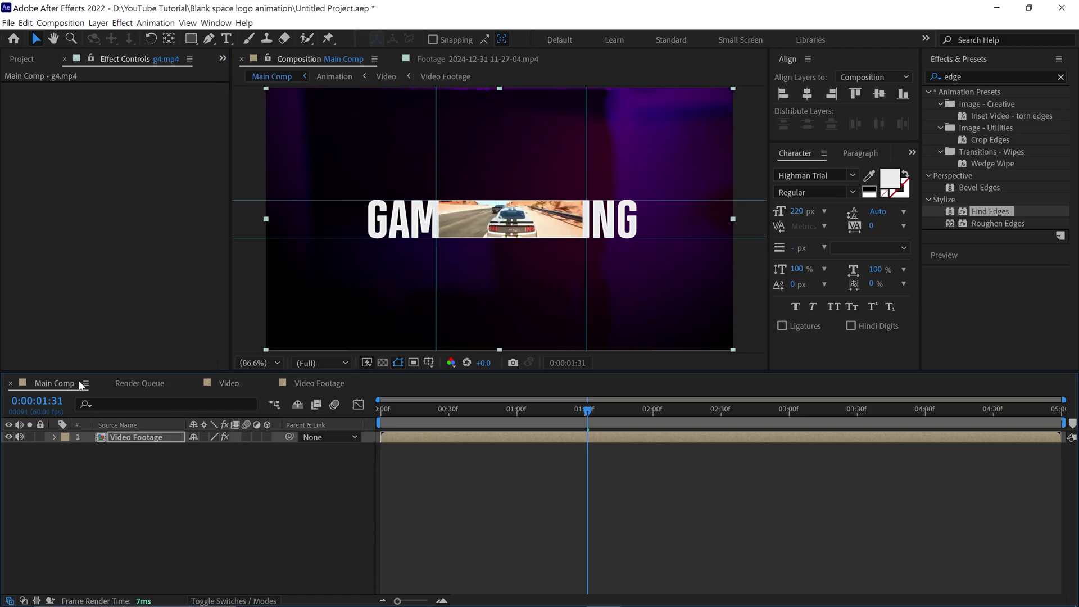
left_click(466, 486)
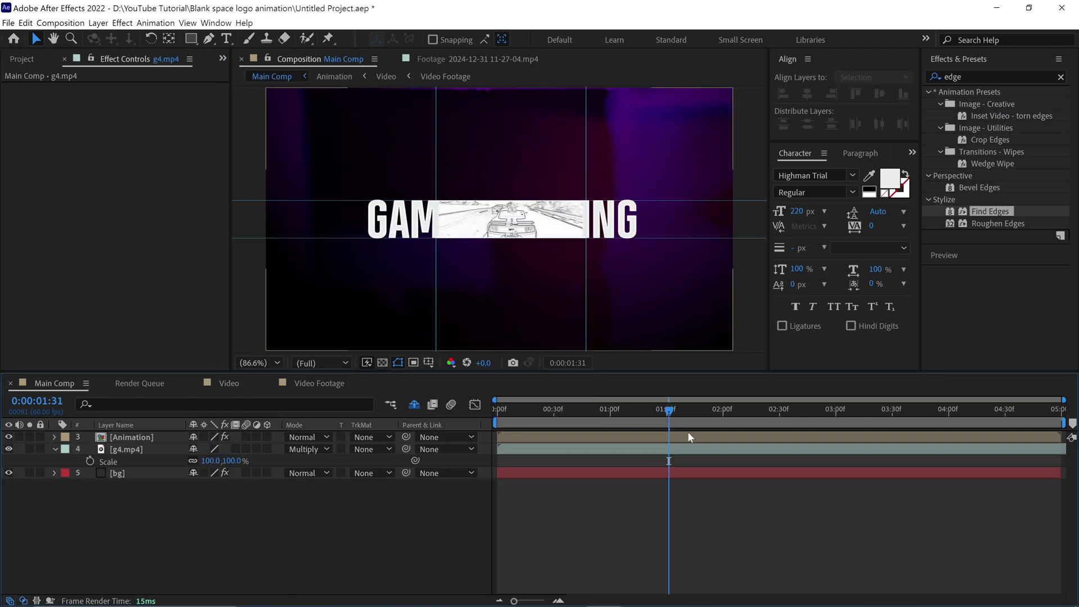
left_click_drag(670, 411, 645, 410)
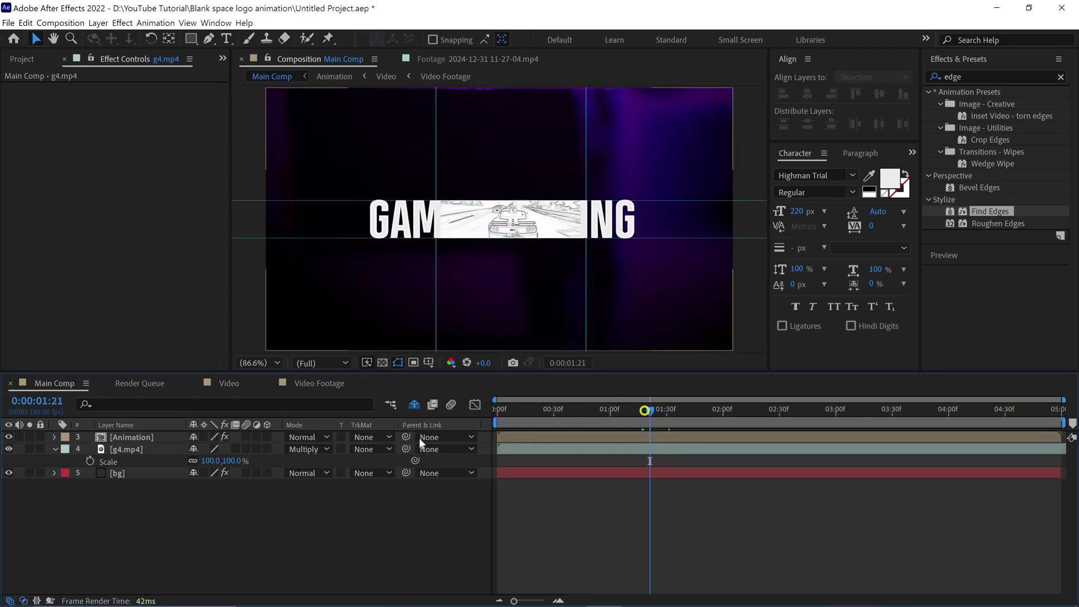
left_click(132, 437)
left_click(18, 92)
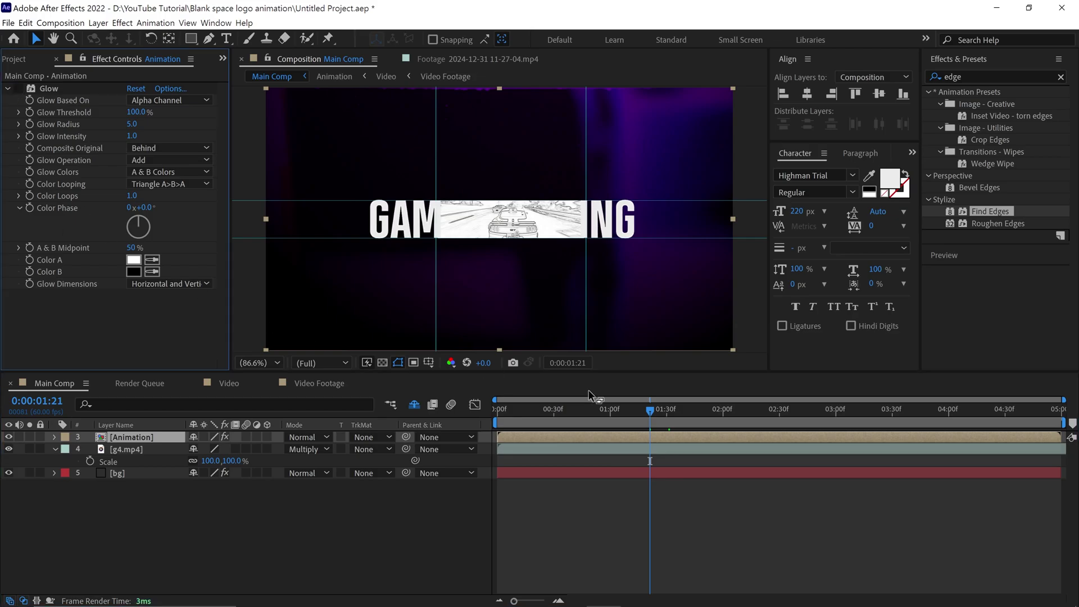
key("space")
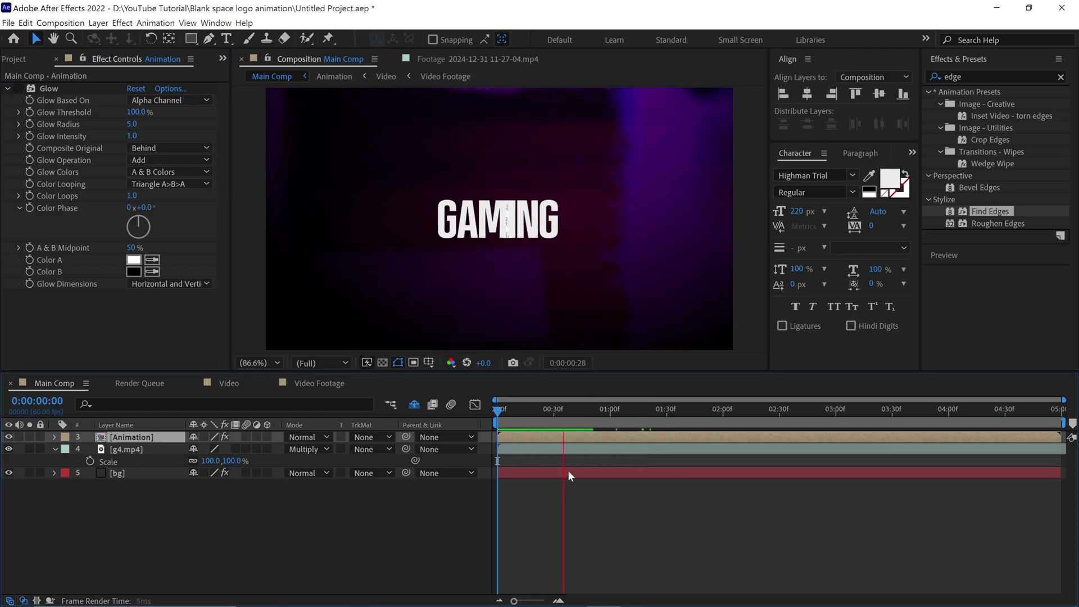
key("grave")
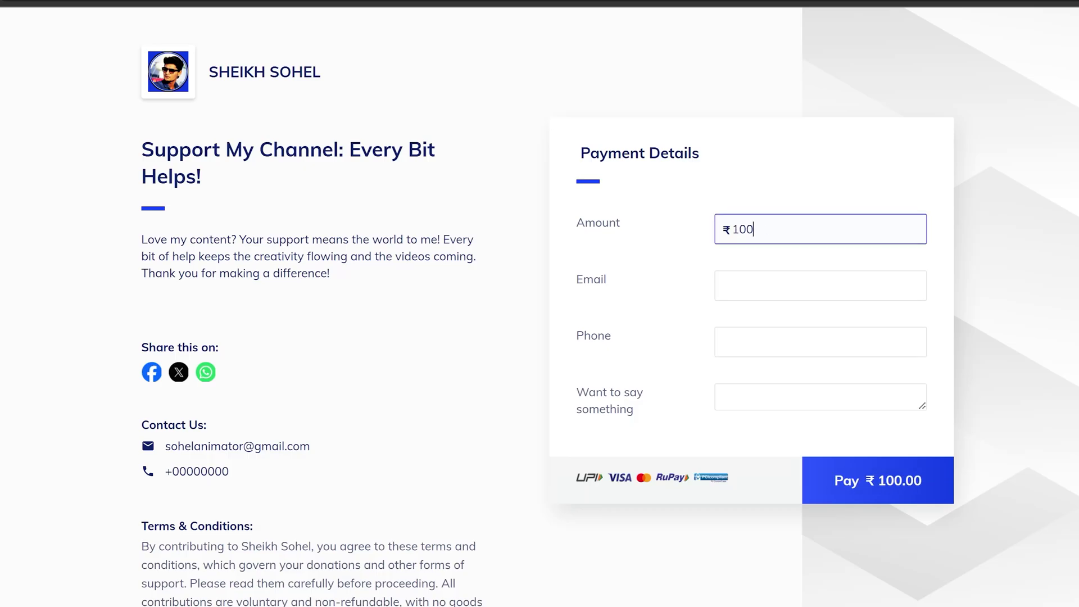
Step: Replace the amount in the payment Amount field with 237
type("1")
key("BackSpace")
type("50")
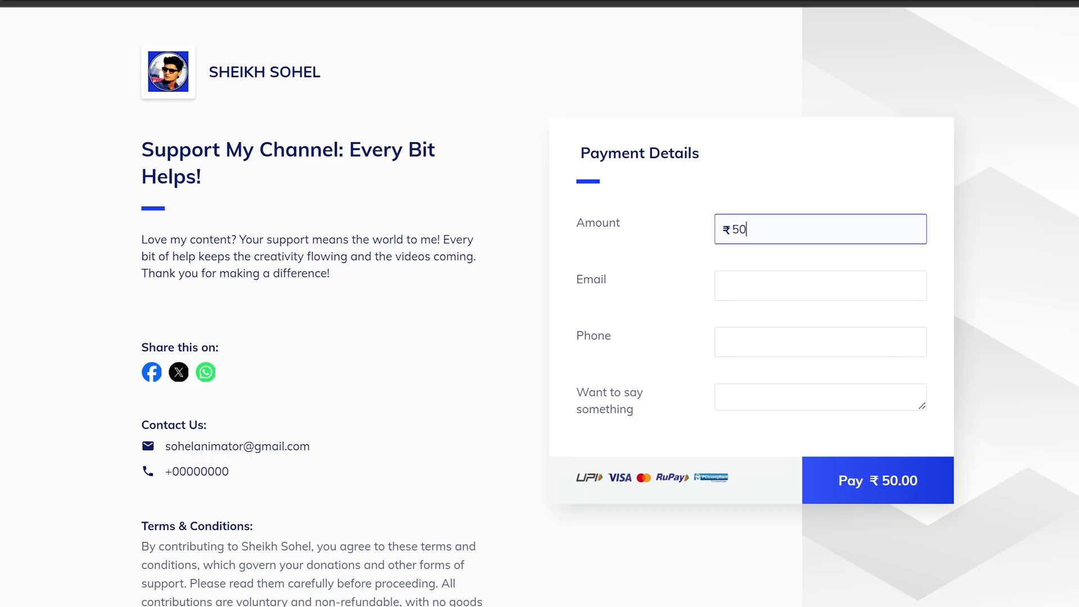
key("BackSpace")
key("BackSpace")
type("30")
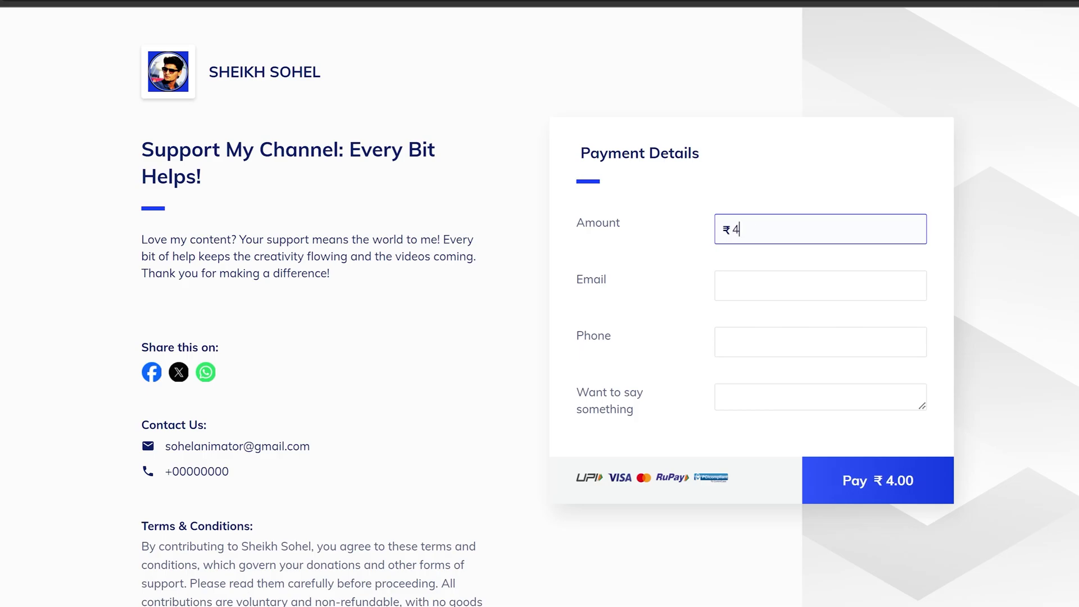
type("237")
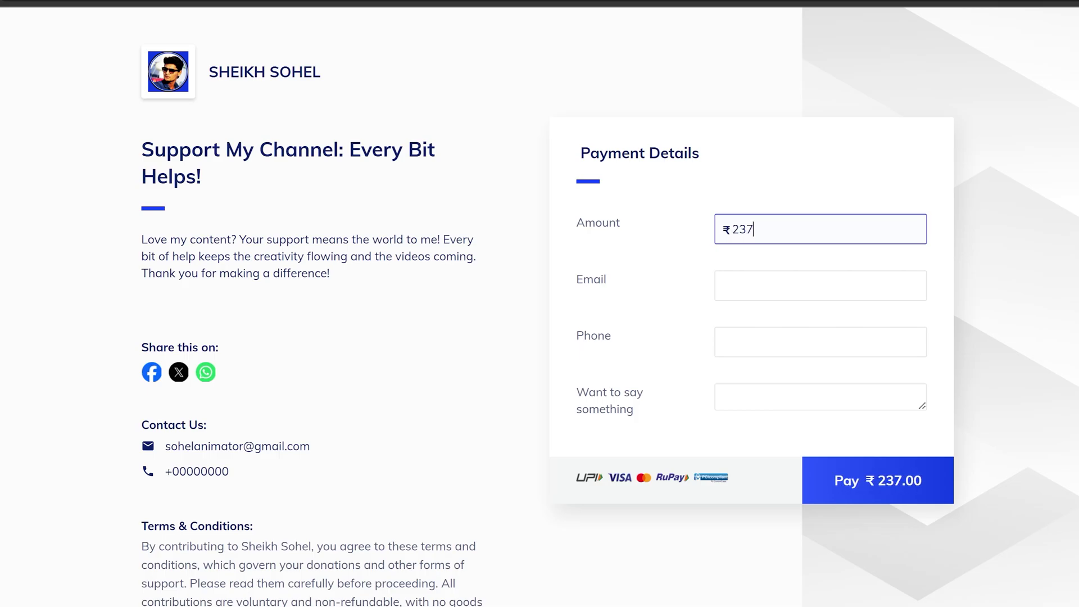